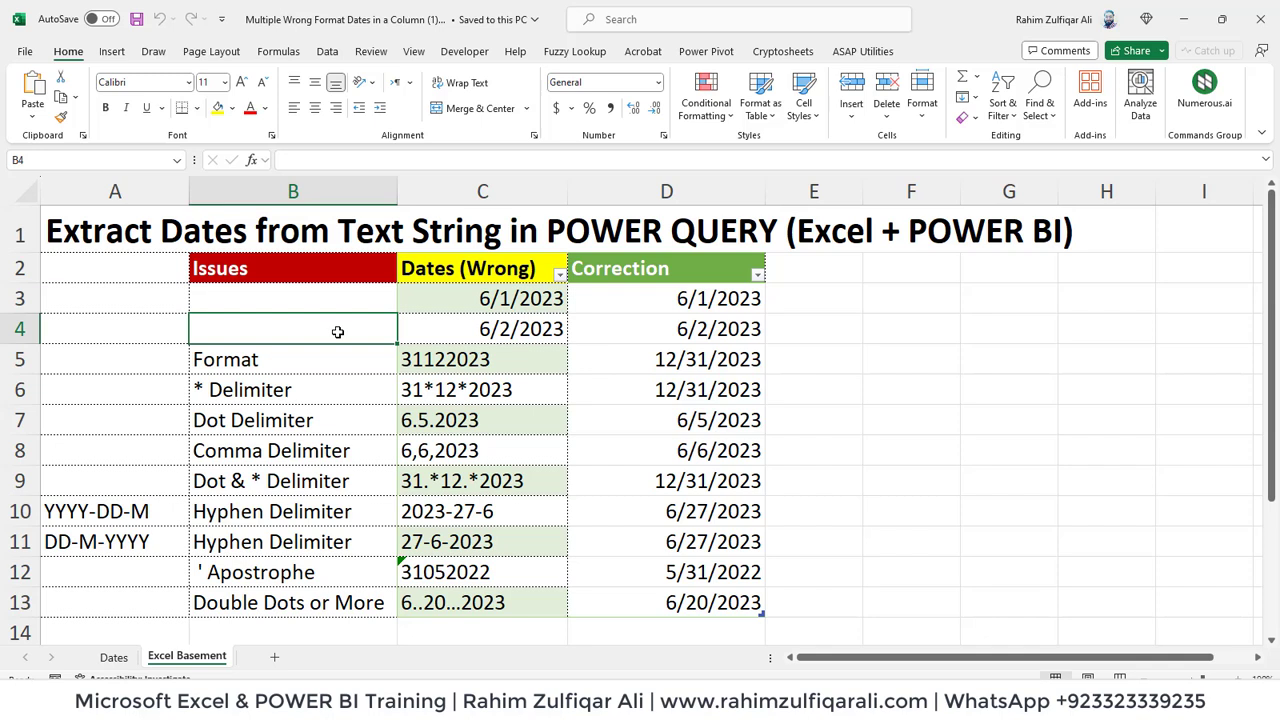
- Examine the issue list on the Excel Basement sheet and the mixed-format entries in the Dates sheet's column A
left_click(438, 378)
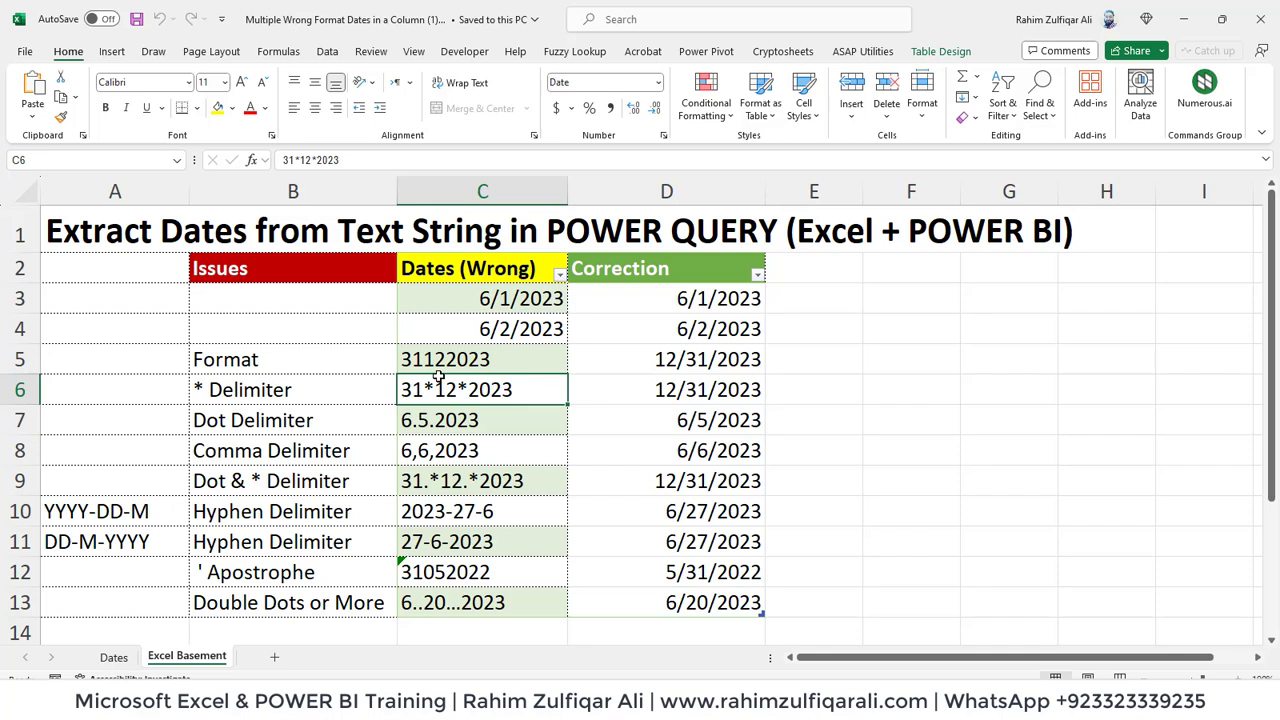
left_click(289, 430)
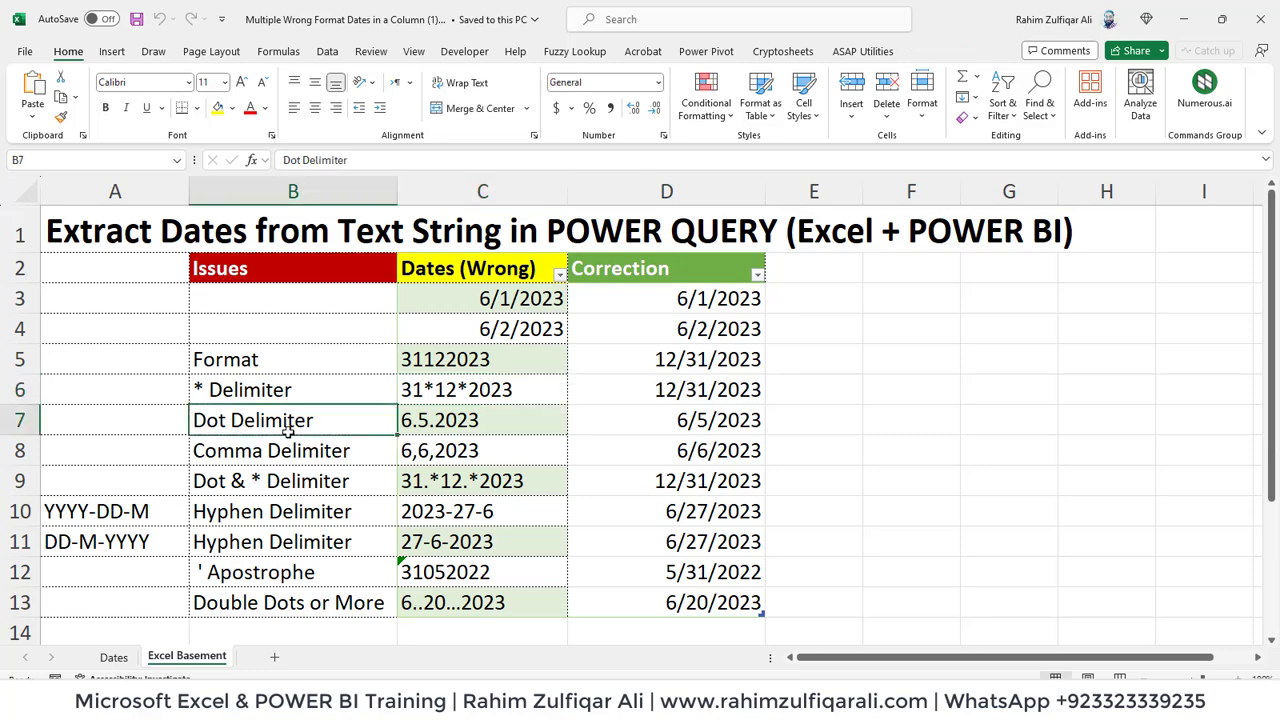
left_click(110, 657)
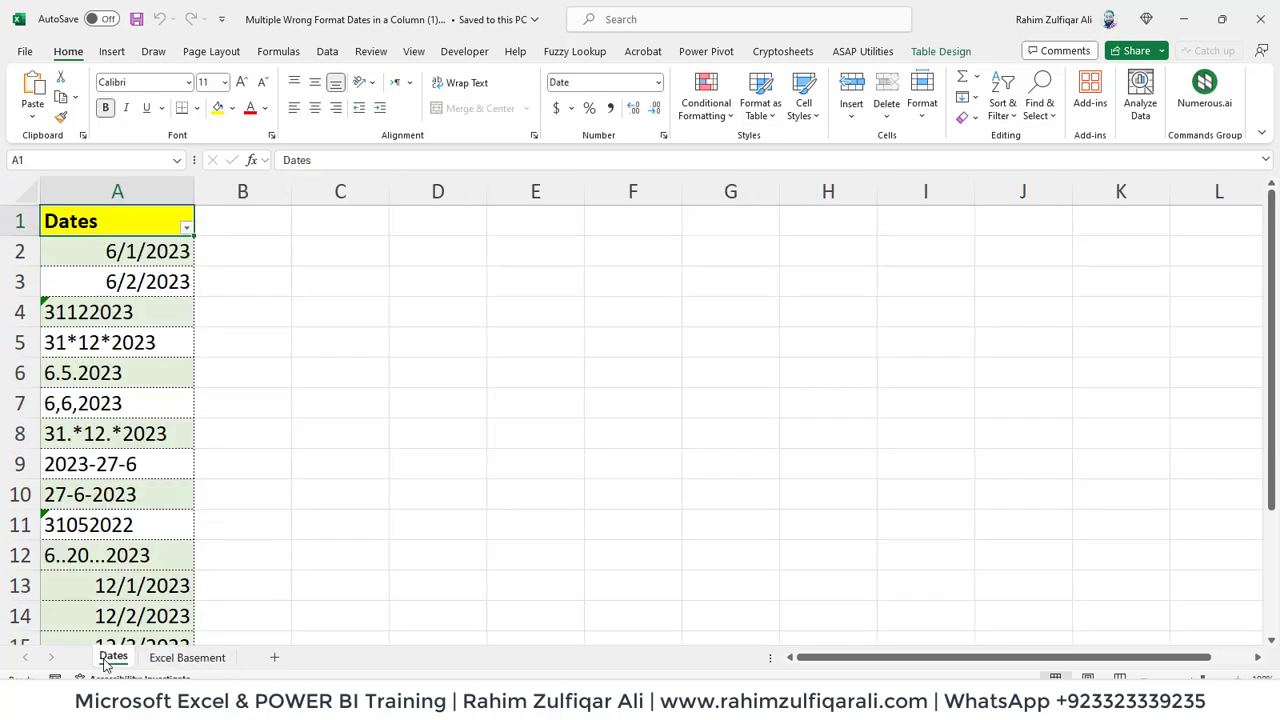
left_click(100, 370)
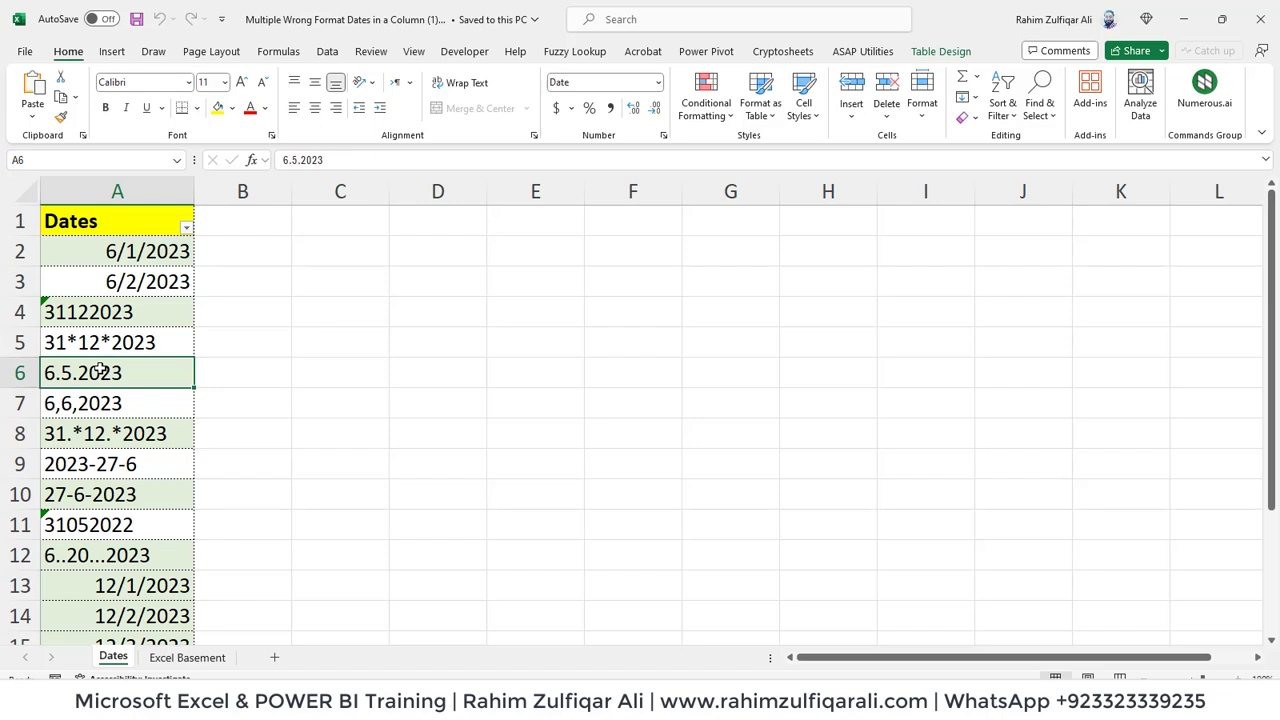
key("Down")
key("Down")
key("Down")
key("Down")
key("Down")
key("Down")
key("Down")
key("Down")
key("Down")
key("Down")
key("Down")
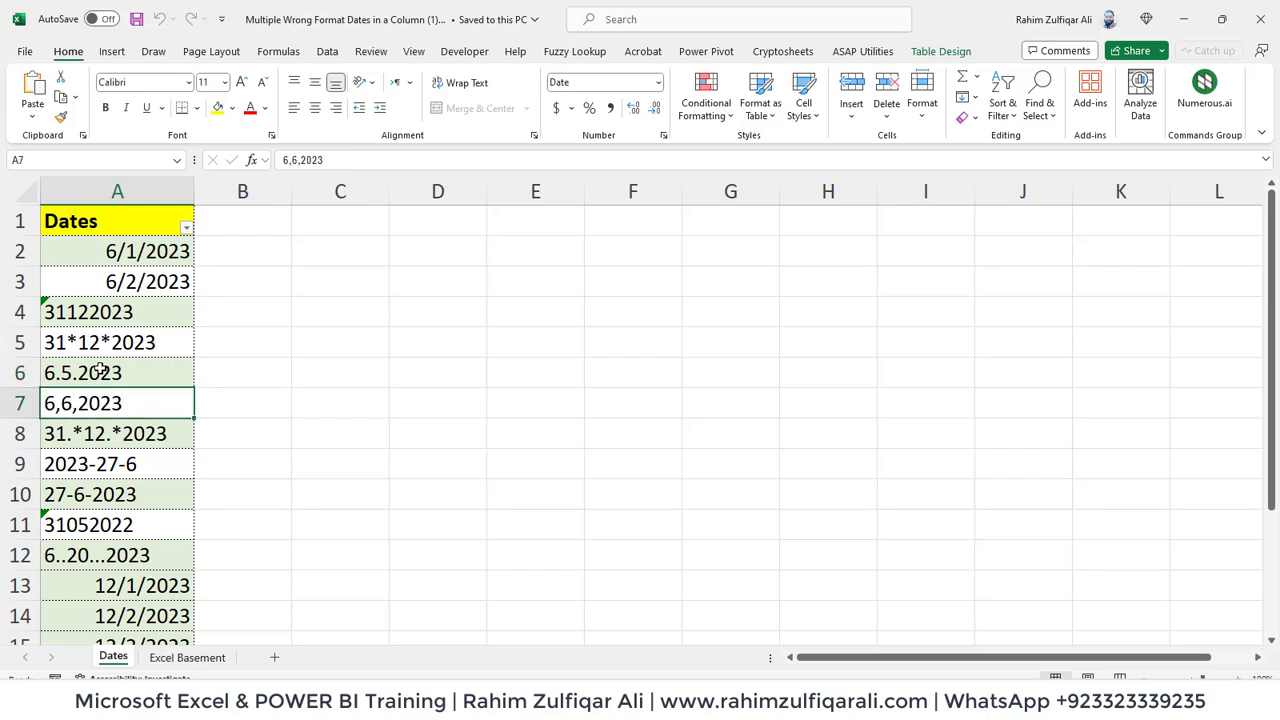
key("Up")
key("Up")
key("Up")
key("Up")
key("Up")
key("Up")
key("Up")
key("Up")
key("Up")
key("Up")
key("Up")
key("Up")
key("Up")
key("Up")
key("Up")
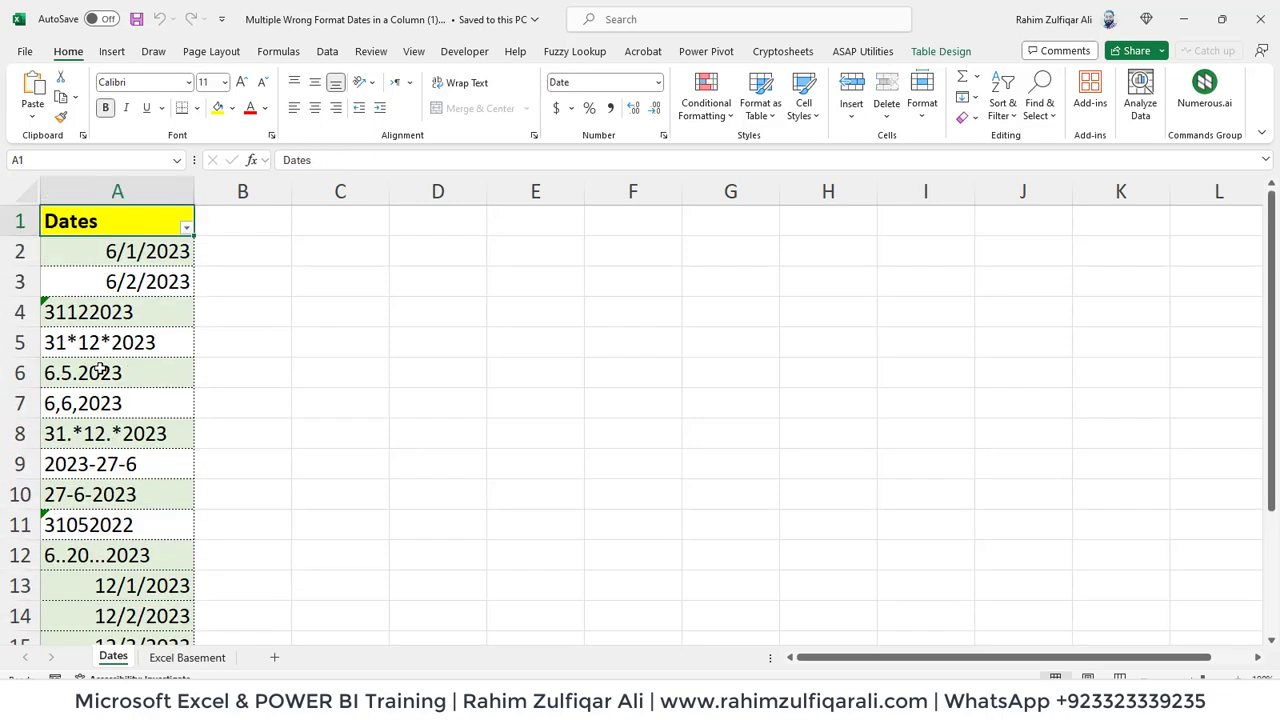
key("Down")
key("Down")
key("Down")
key("Down")
key("Down")
key("Up")
key("Up")
key("Up")
key("Up")
key("Up")
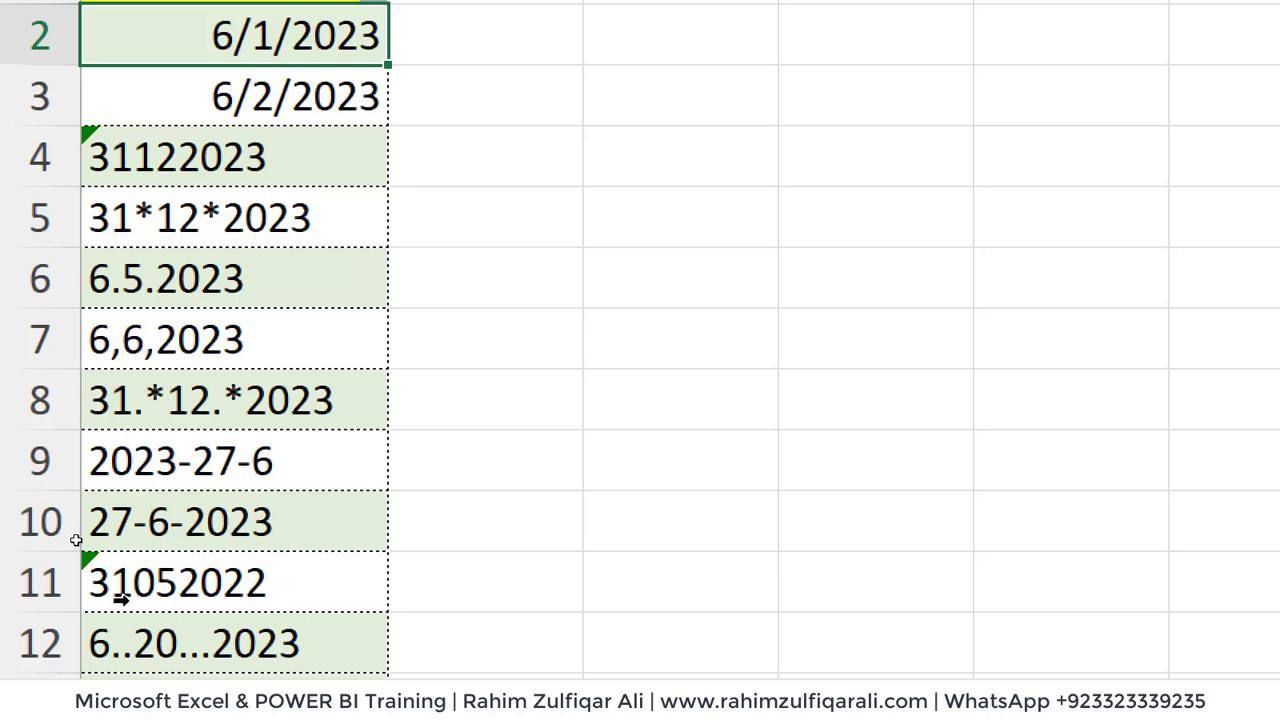
scroll(120, 598, "down", 2)
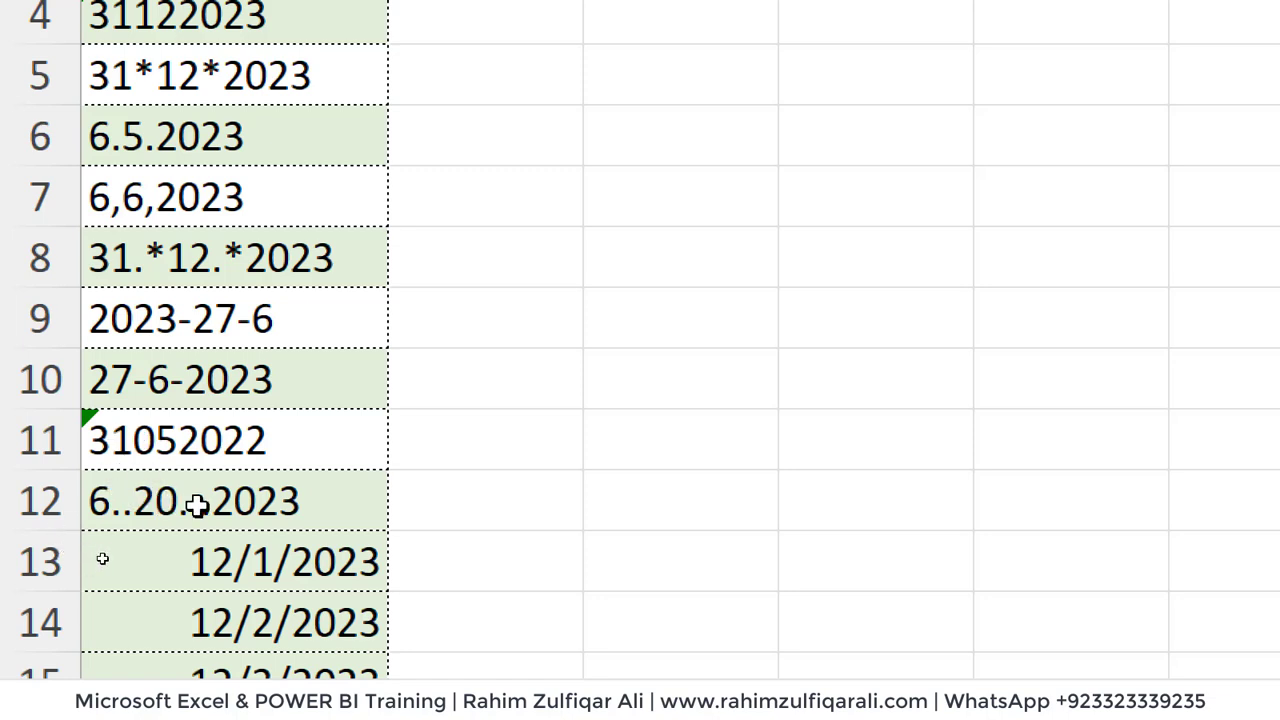
scroll(223, 229, "up", 2)
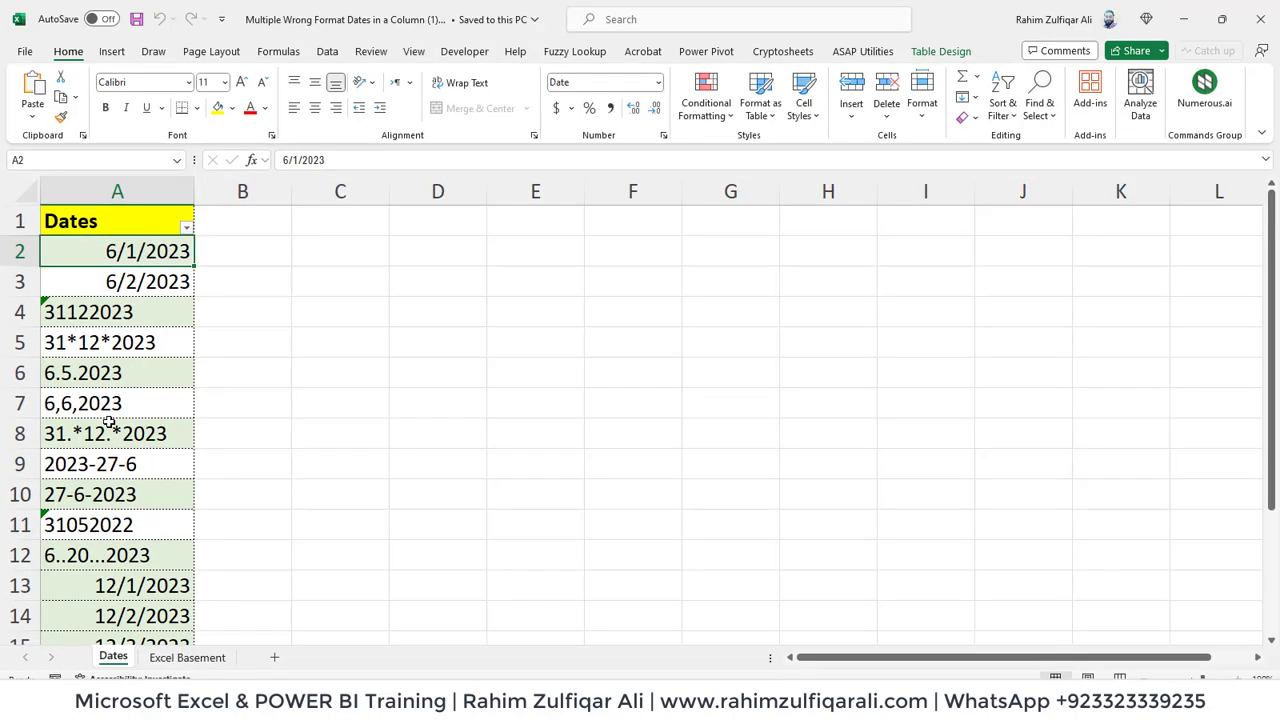
left_click(111, 372)
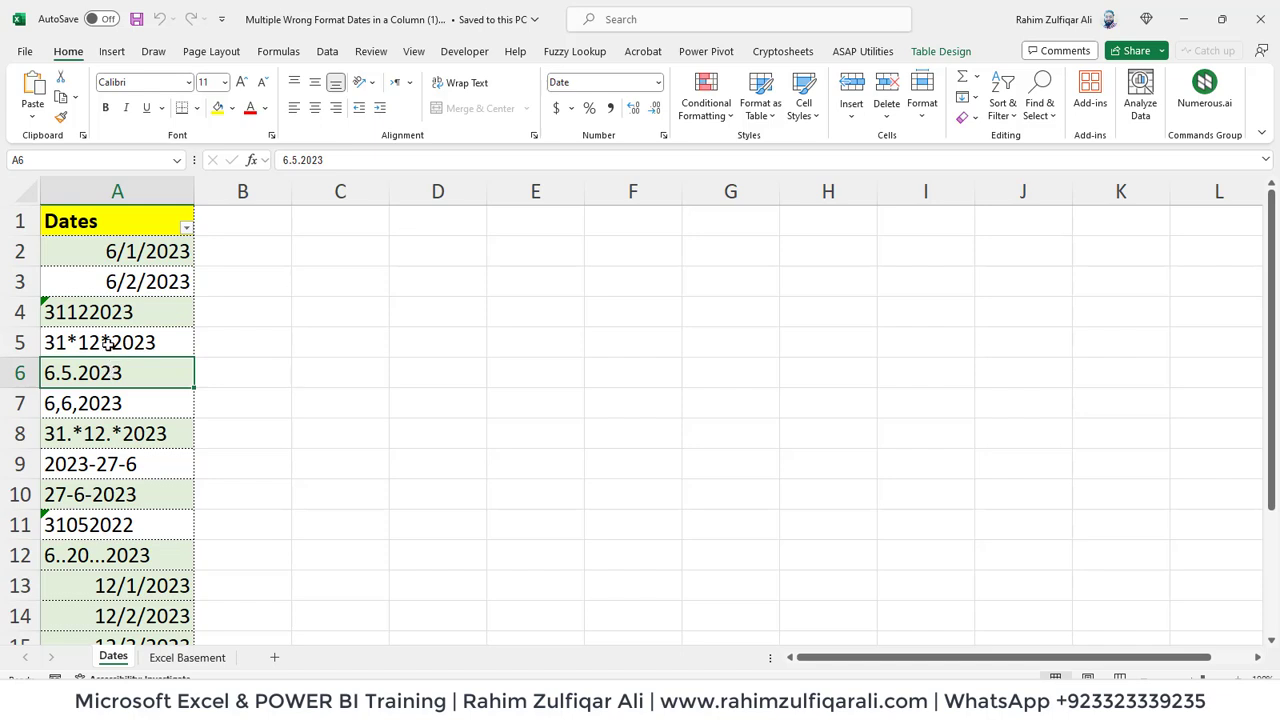
left_click(108, 342)
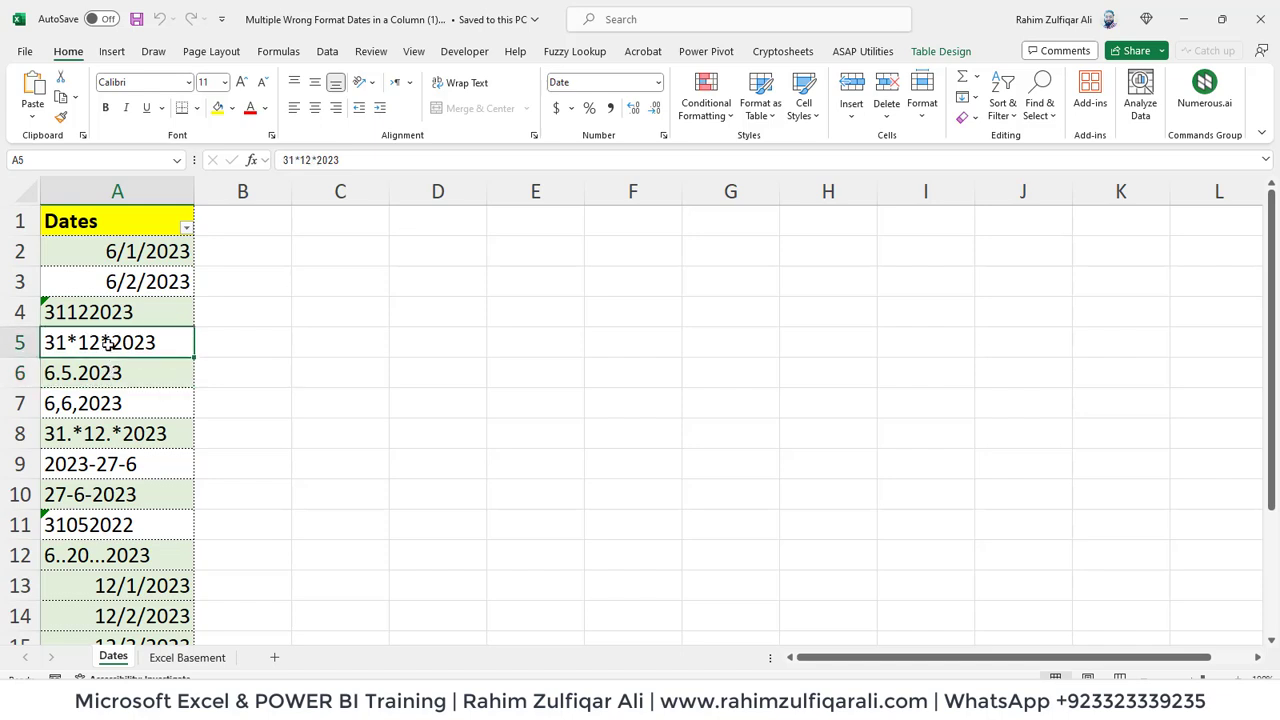
left_click(100, 464)
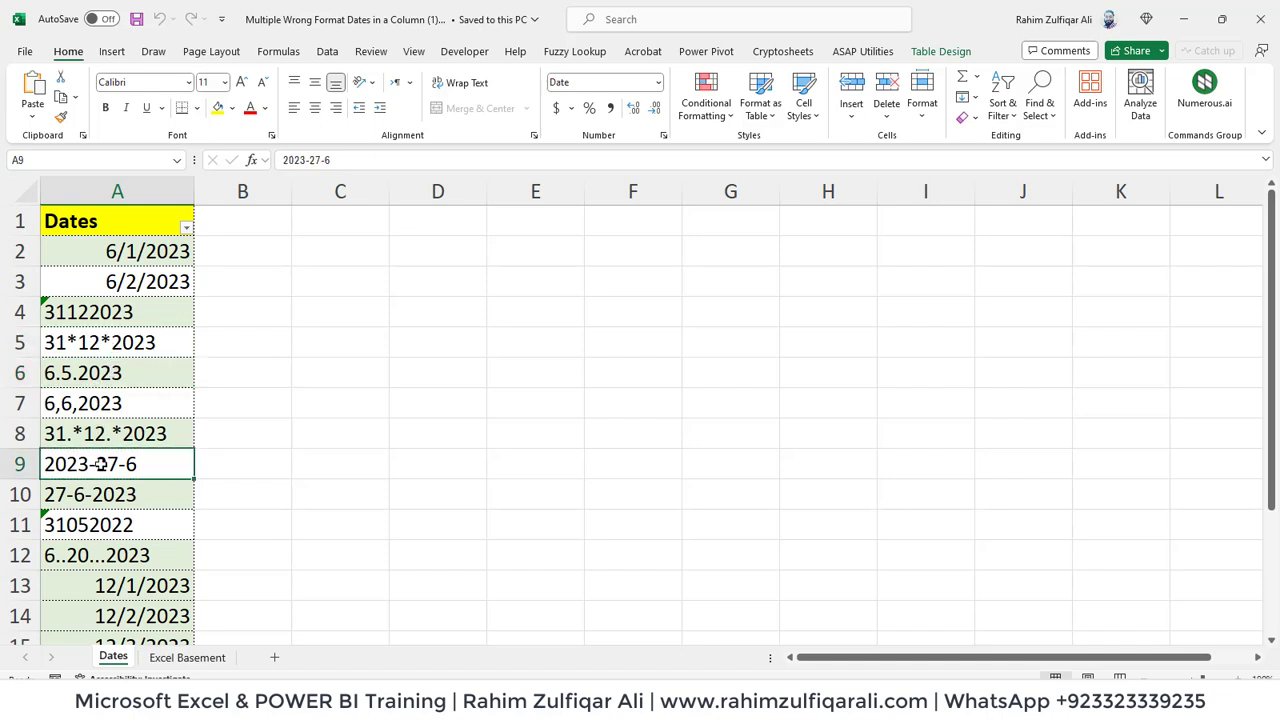
left_click(104, 416)
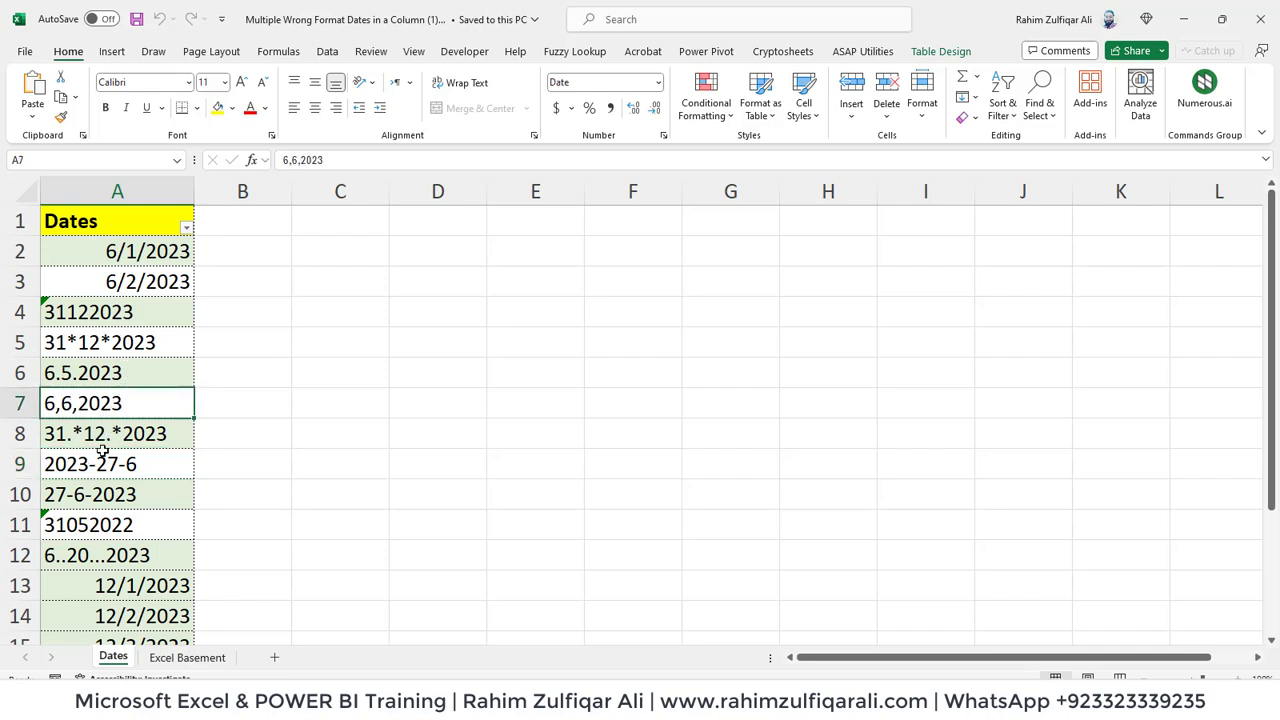
- Compare the delimiter issues on the Excel Basement sheet with the raw entries on the Dates sheet
left_click(187, 658)
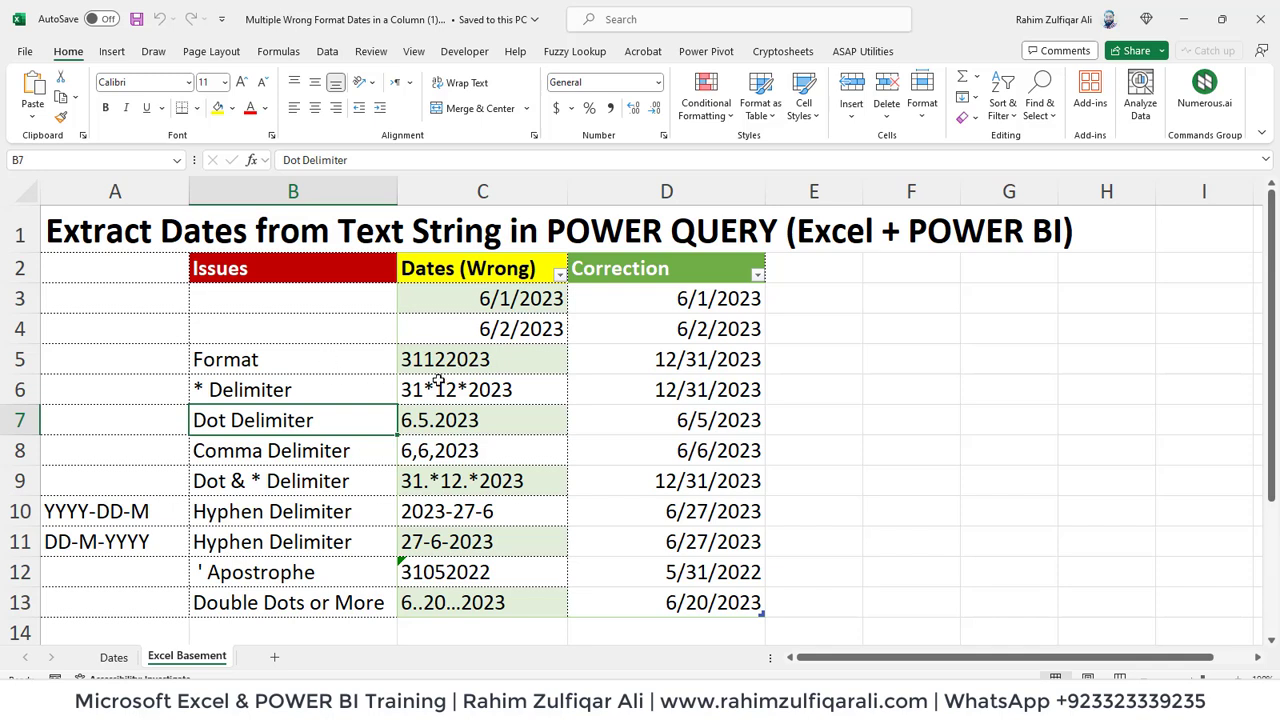
left_click(438, 382)
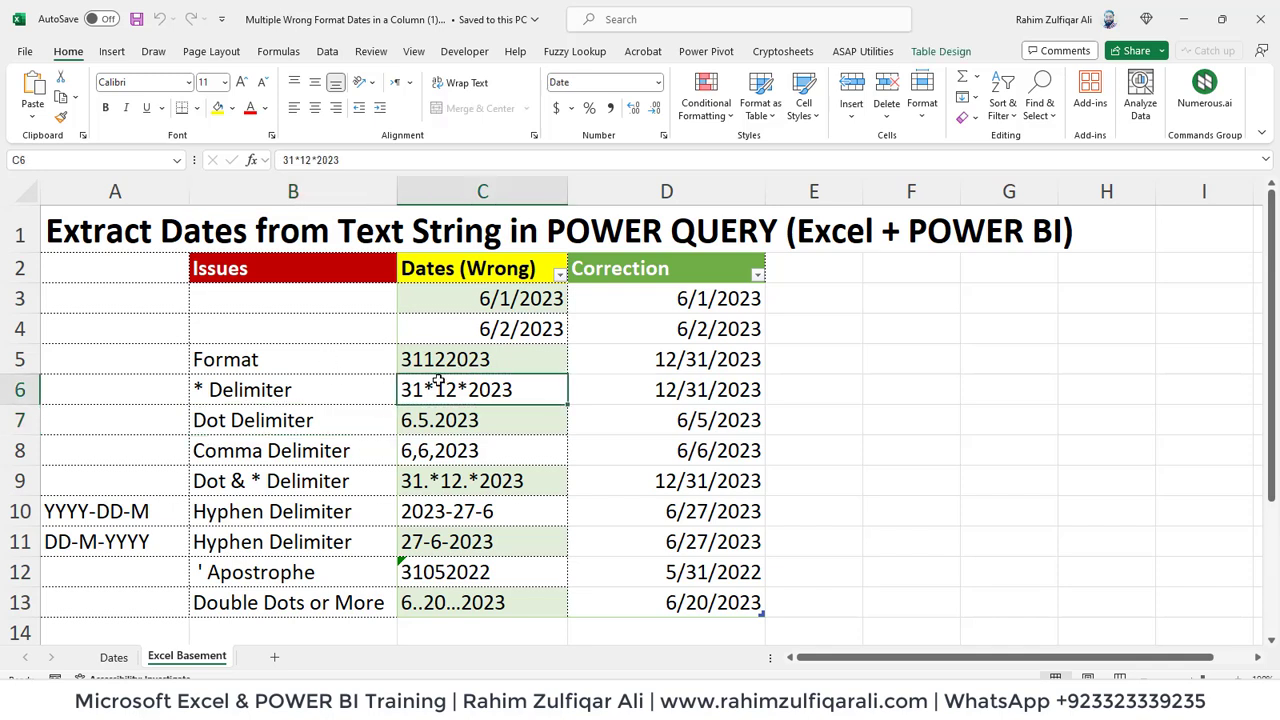
left_click(459, 446)
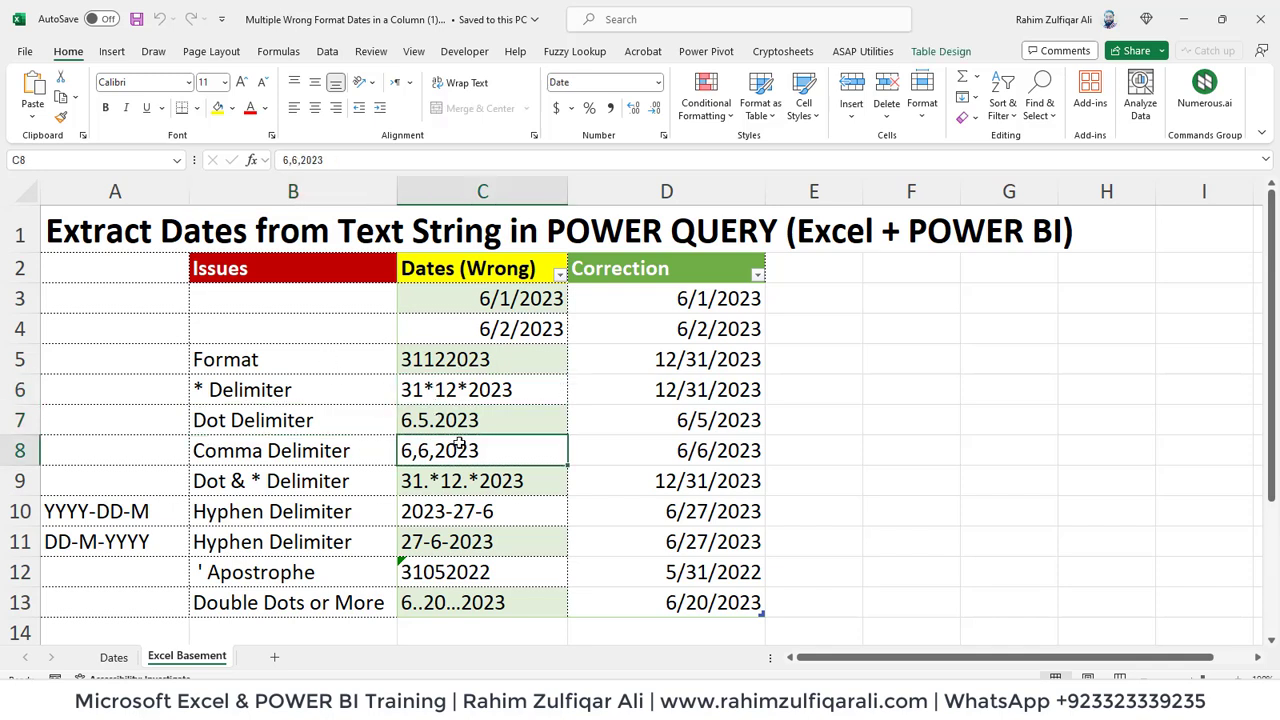
left_click(351, 446)
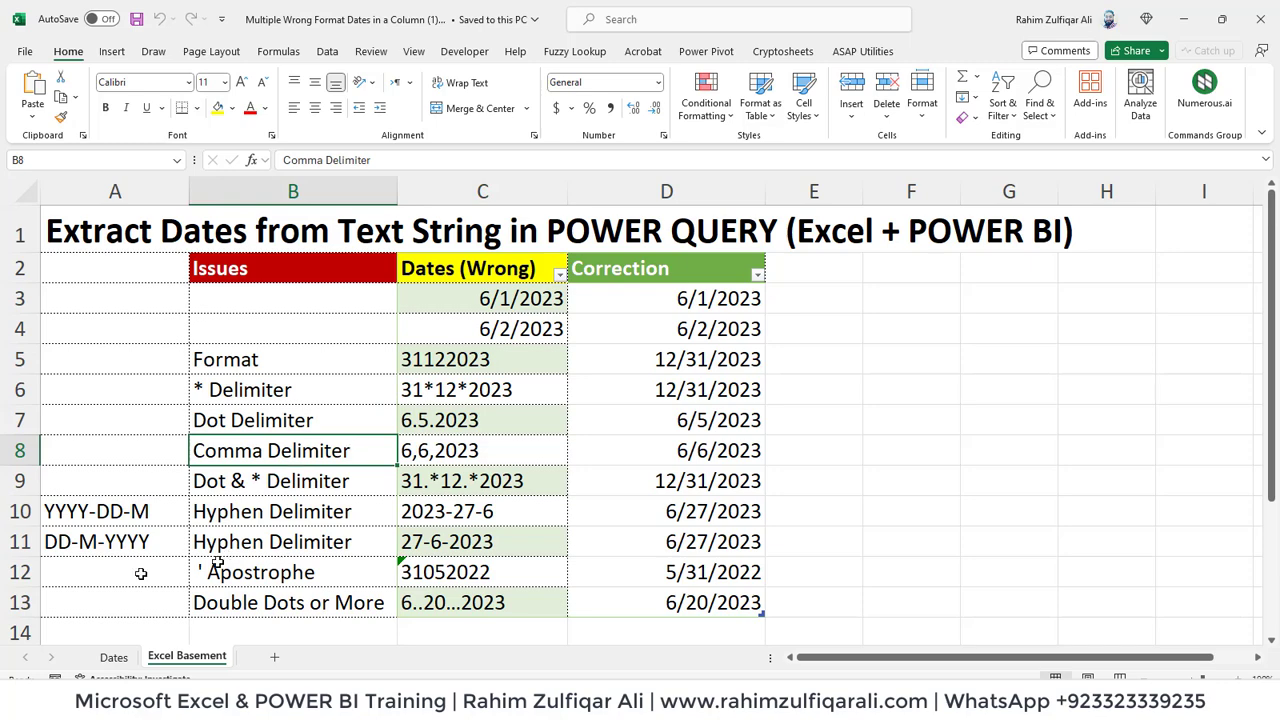
left_click(114, 659)
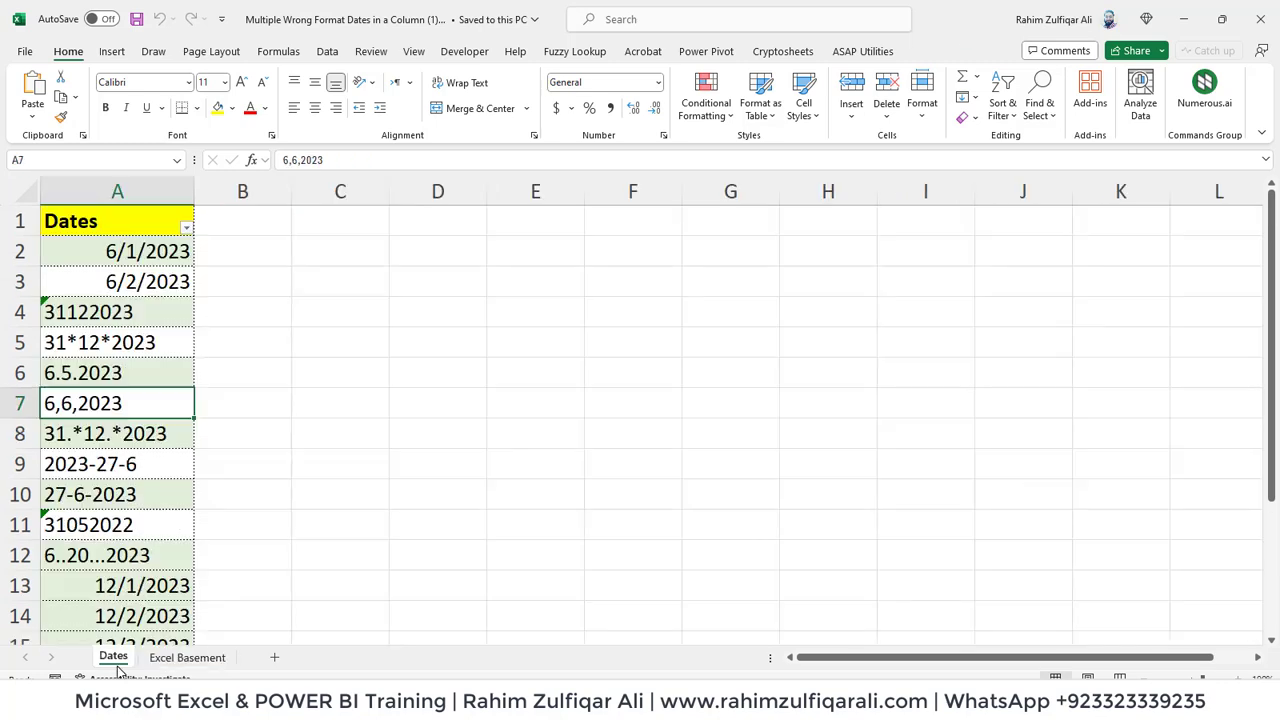
left_click(108, 436)
left_click(106, 346)
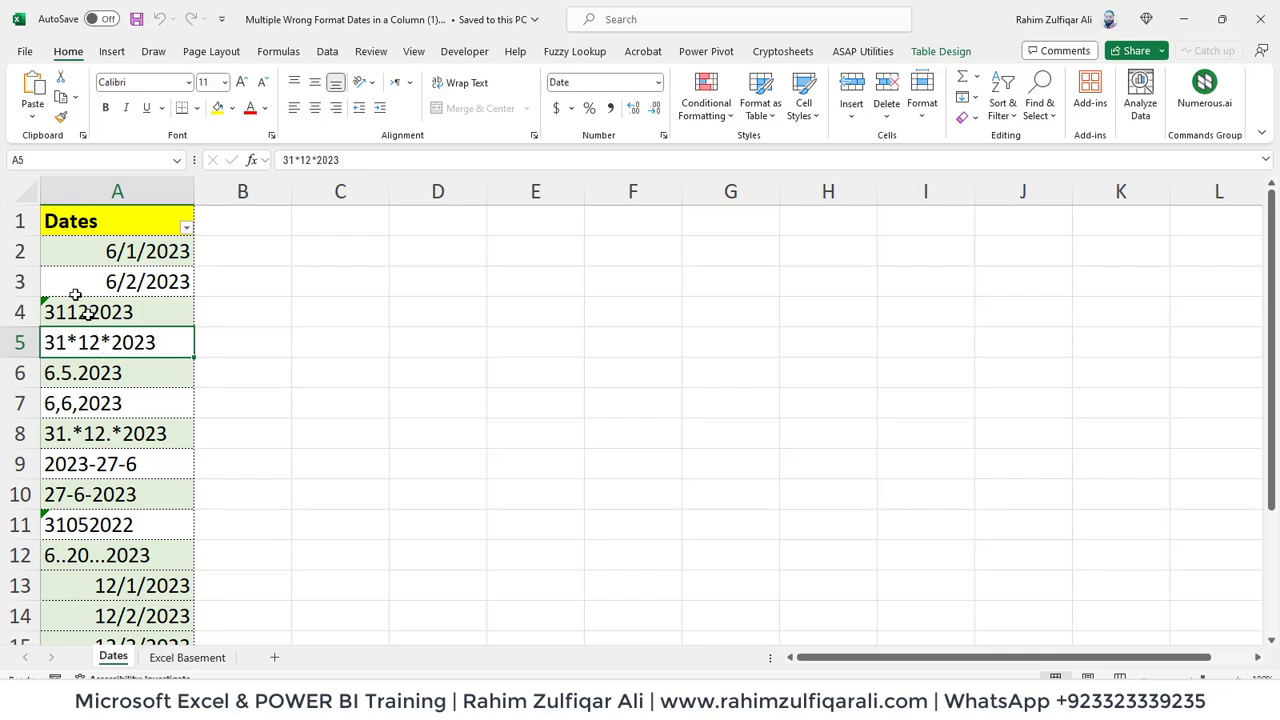
left_click(104, 248)
key("Up")
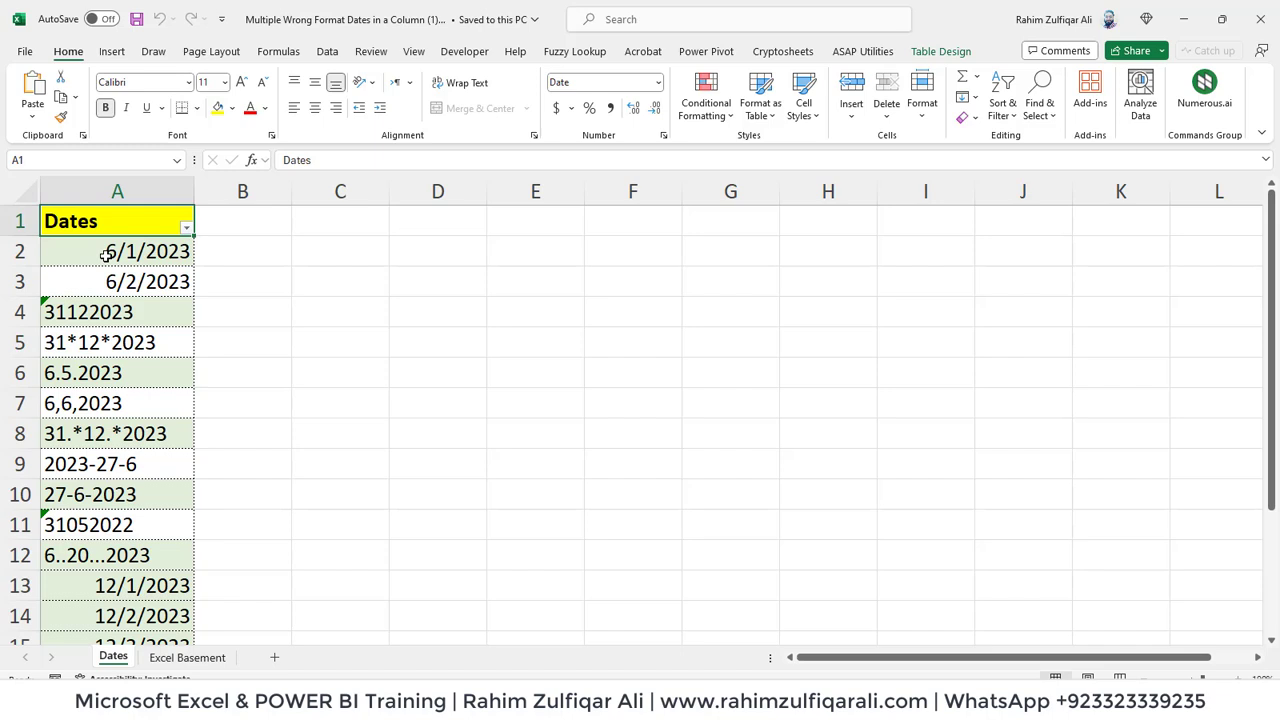
key("ctrl+a")
scroll(104, 253, "down", 1)
key("ctrl+Home")
- Check the name of the table on the Dates sheet and load it into the Power Query Editor
left_click(106, 254)
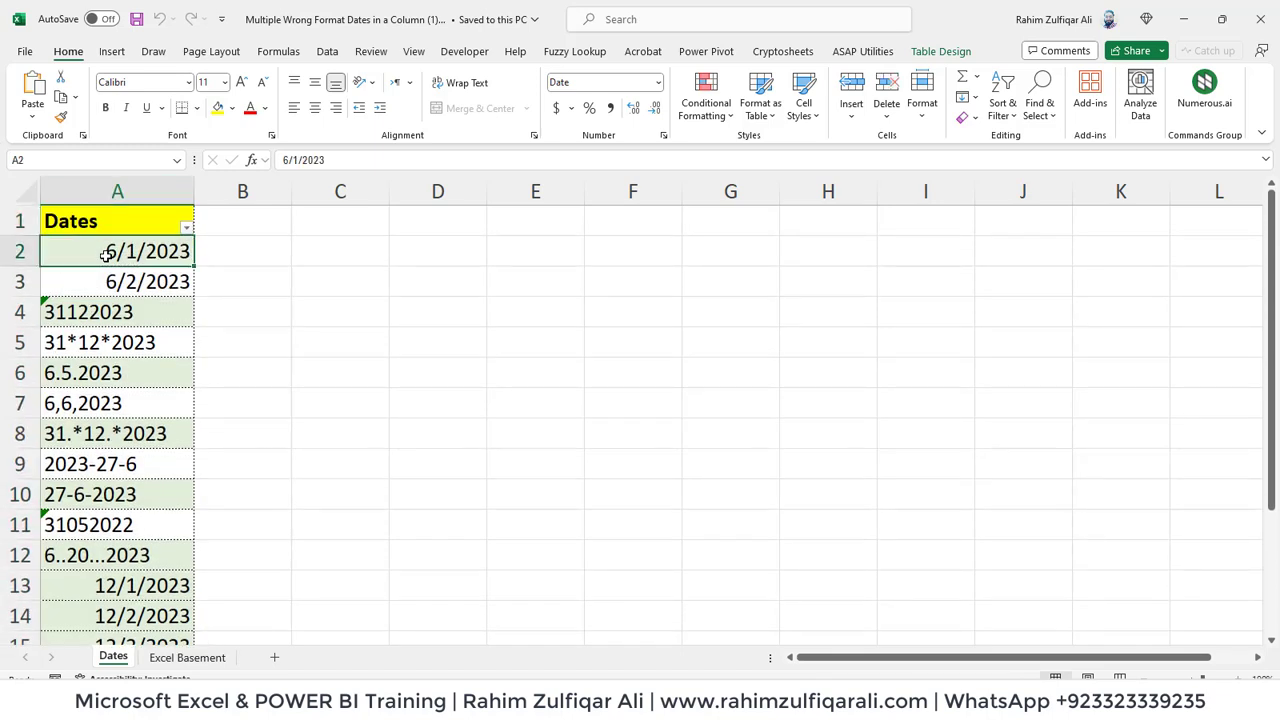
left_click(930, 53)
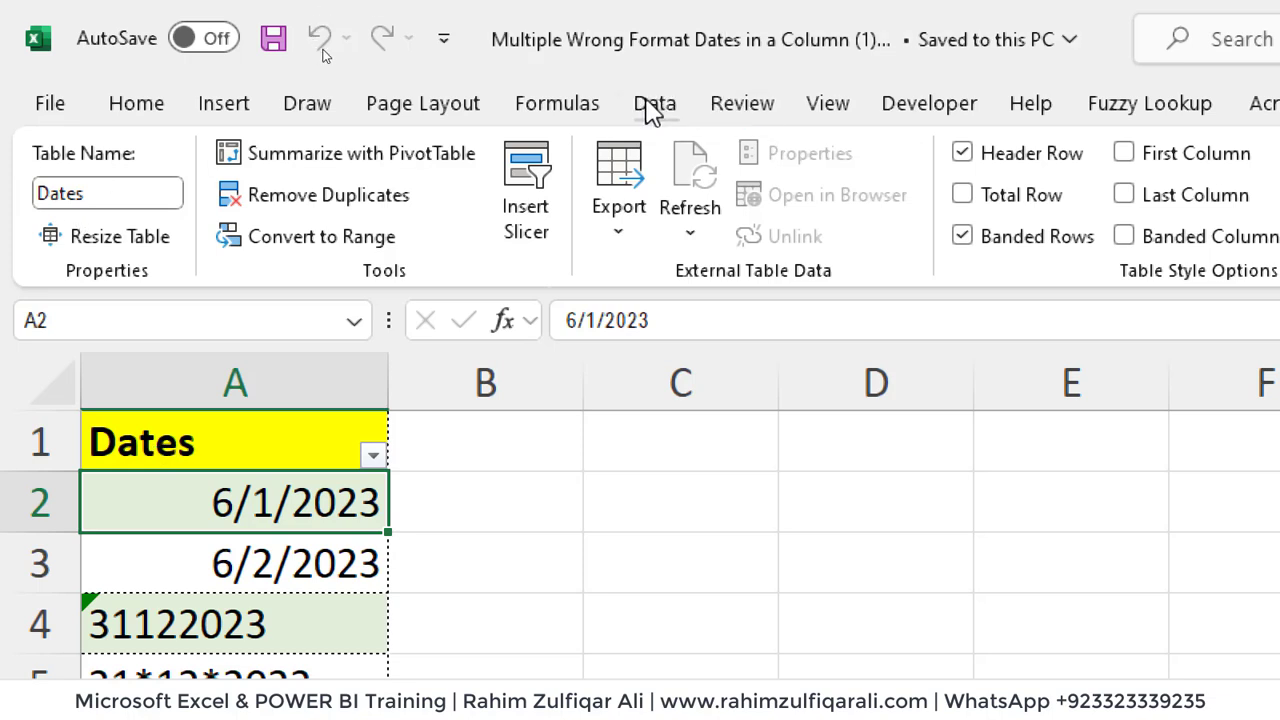
left_click(652, 108)
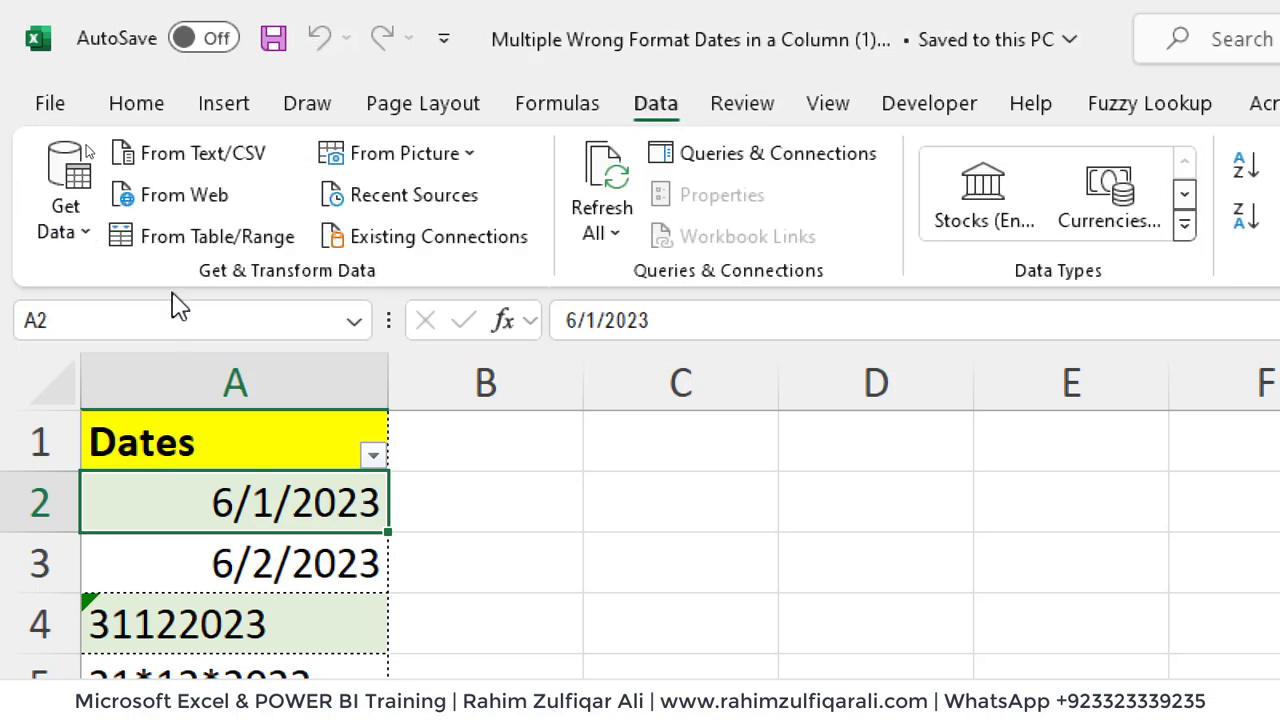
left_click(196, 240)
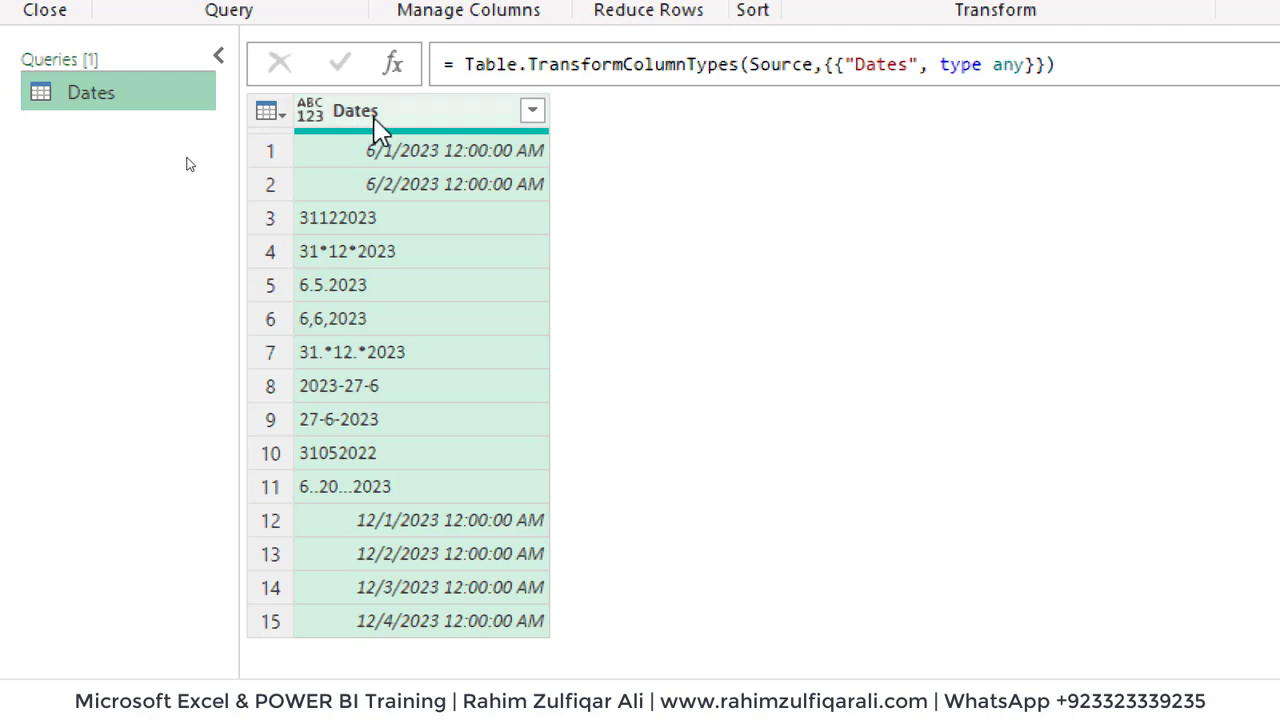
- Try the Date data type on the Dates column and remove the Changed Type step from the query
left_click(312, 114)
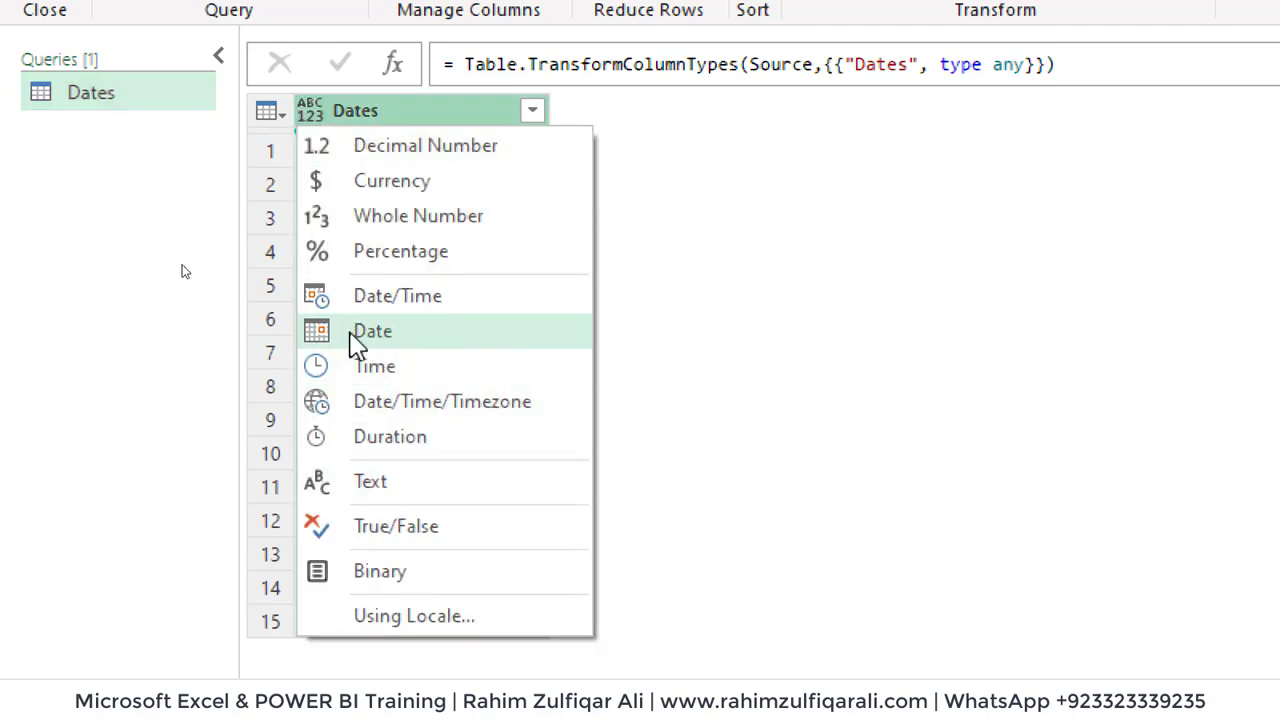
left_click(364, 338)
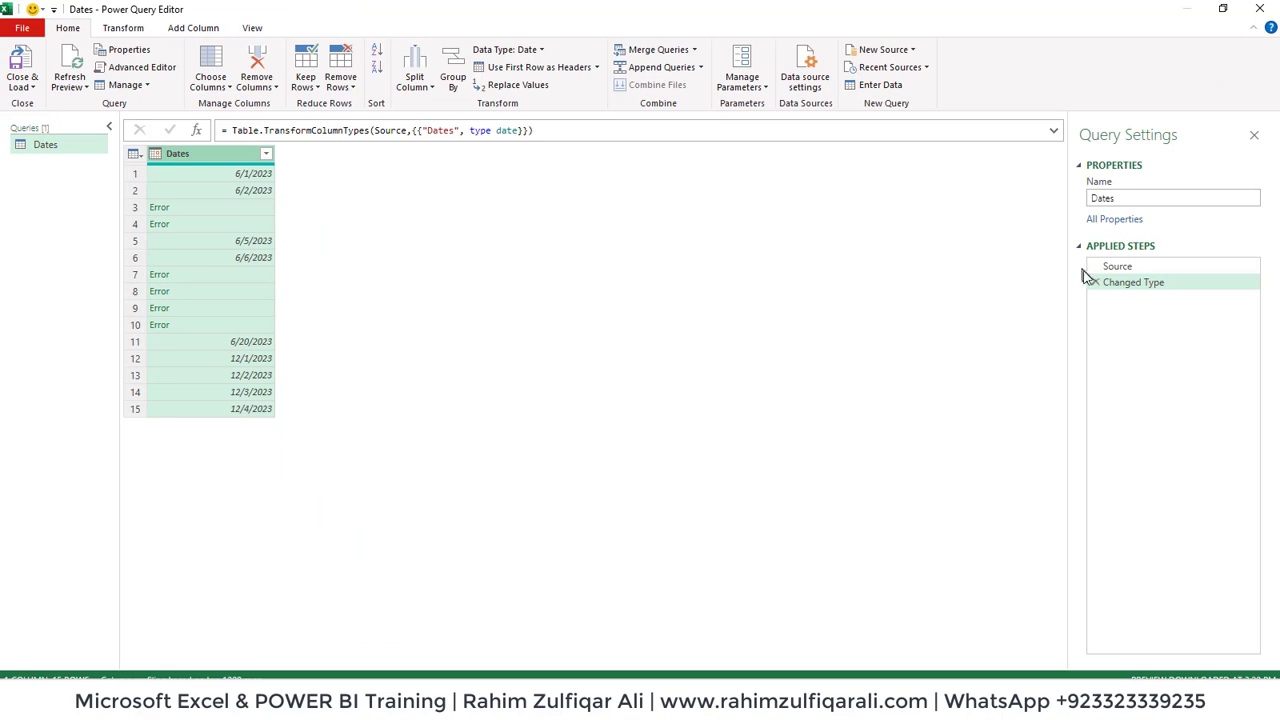
left_click(1096, 284)
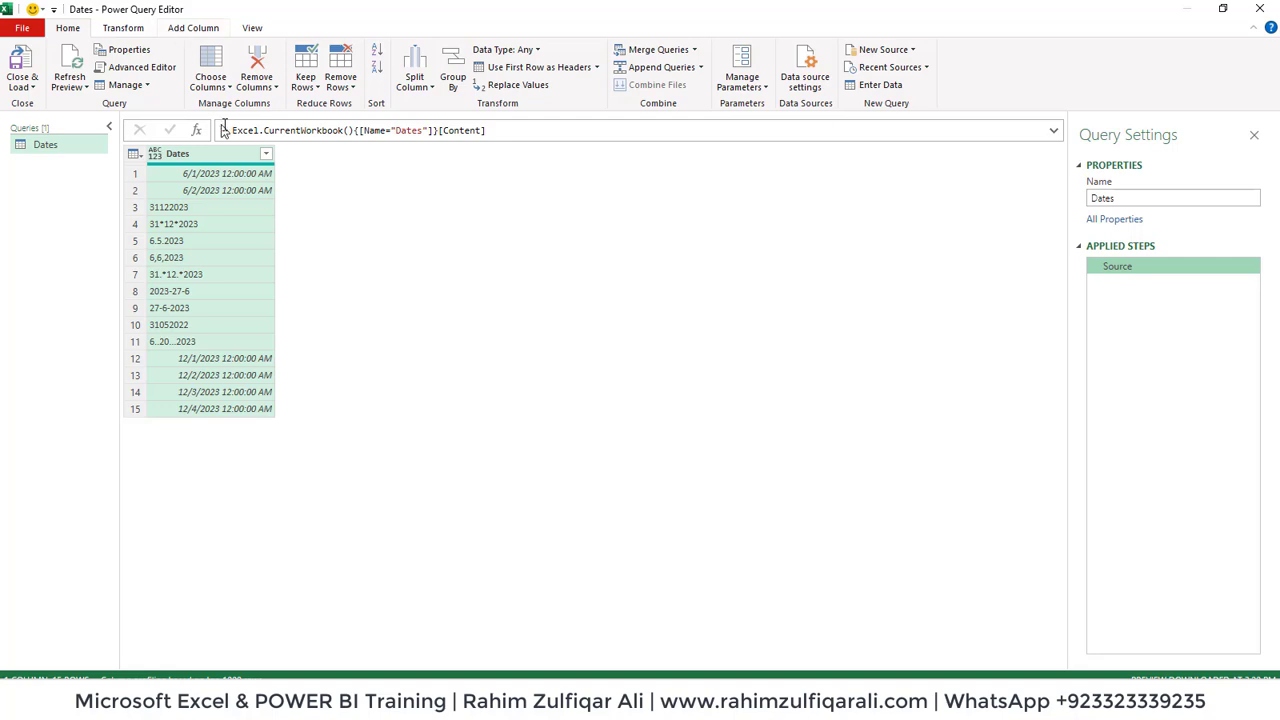
- Switch to the browser to read the Date.FromText article on Microsoft Learn, and return to the Power Query Editor
left_click(186, 38)
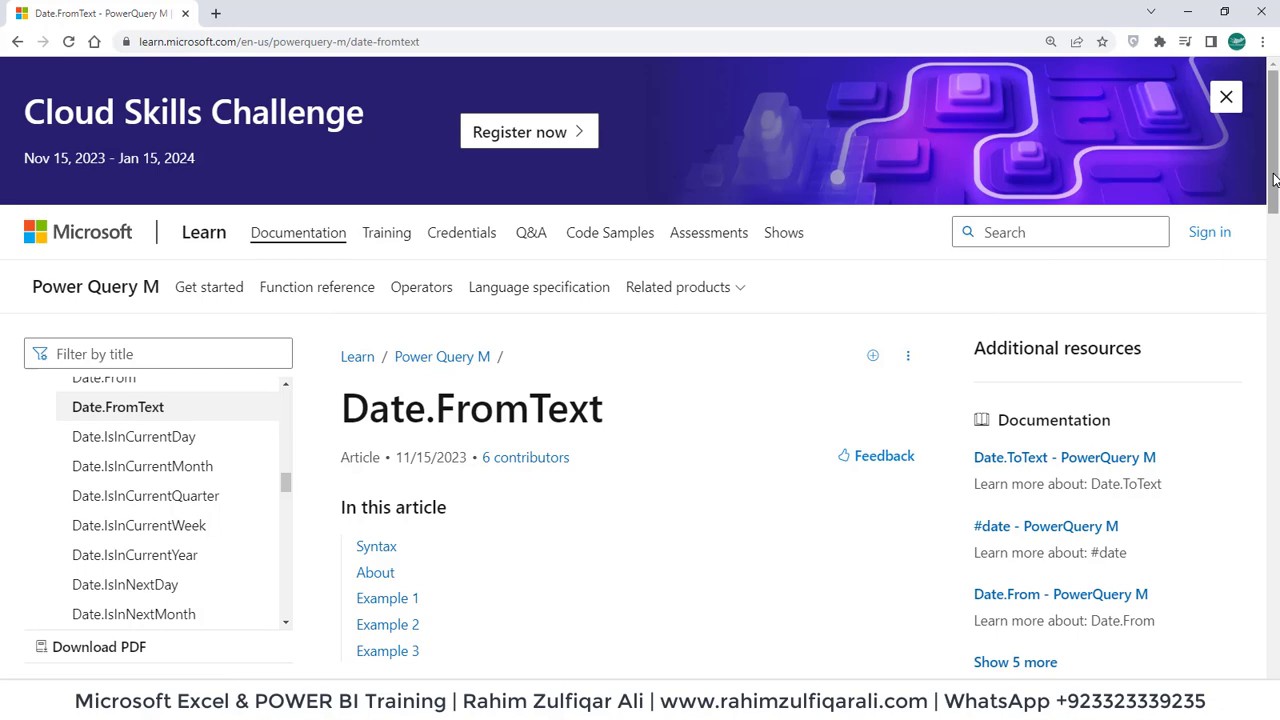
left_click_drag(1272, 180, 1272, 540)
key("alt+Tab")
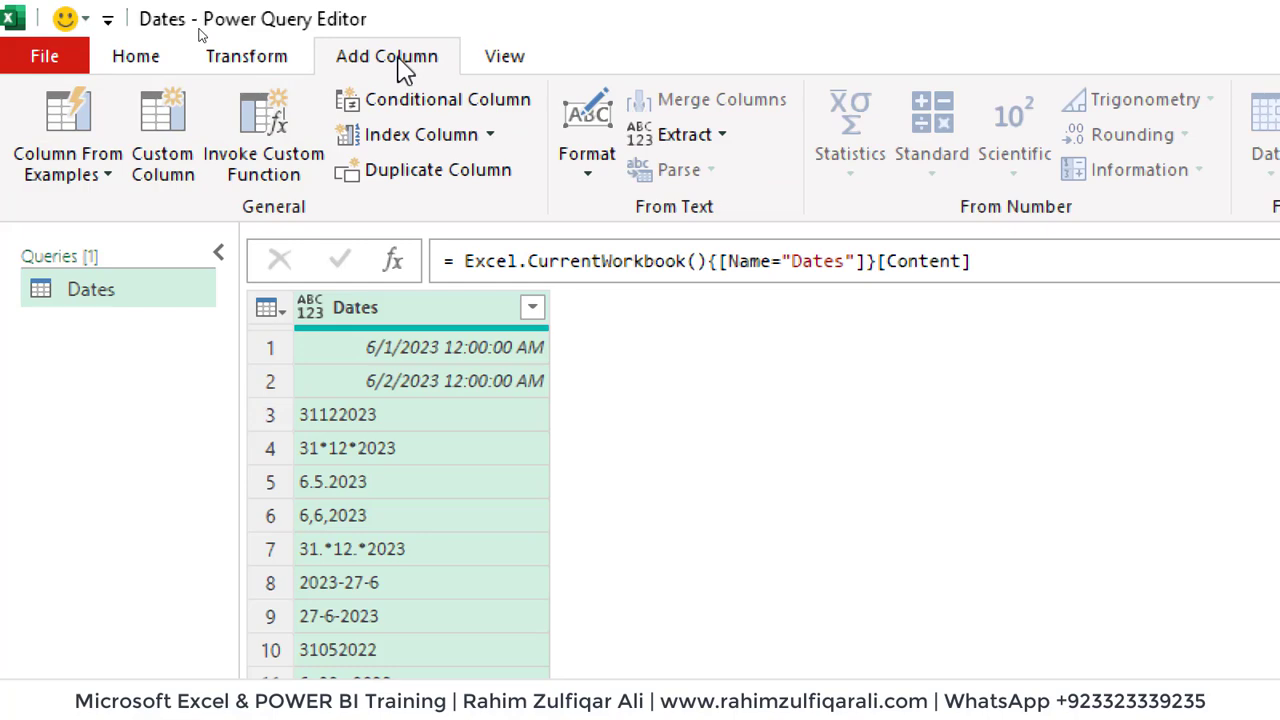
- Start a custom column in the Dates query and name it Correct Dates
left_click(168, 170)
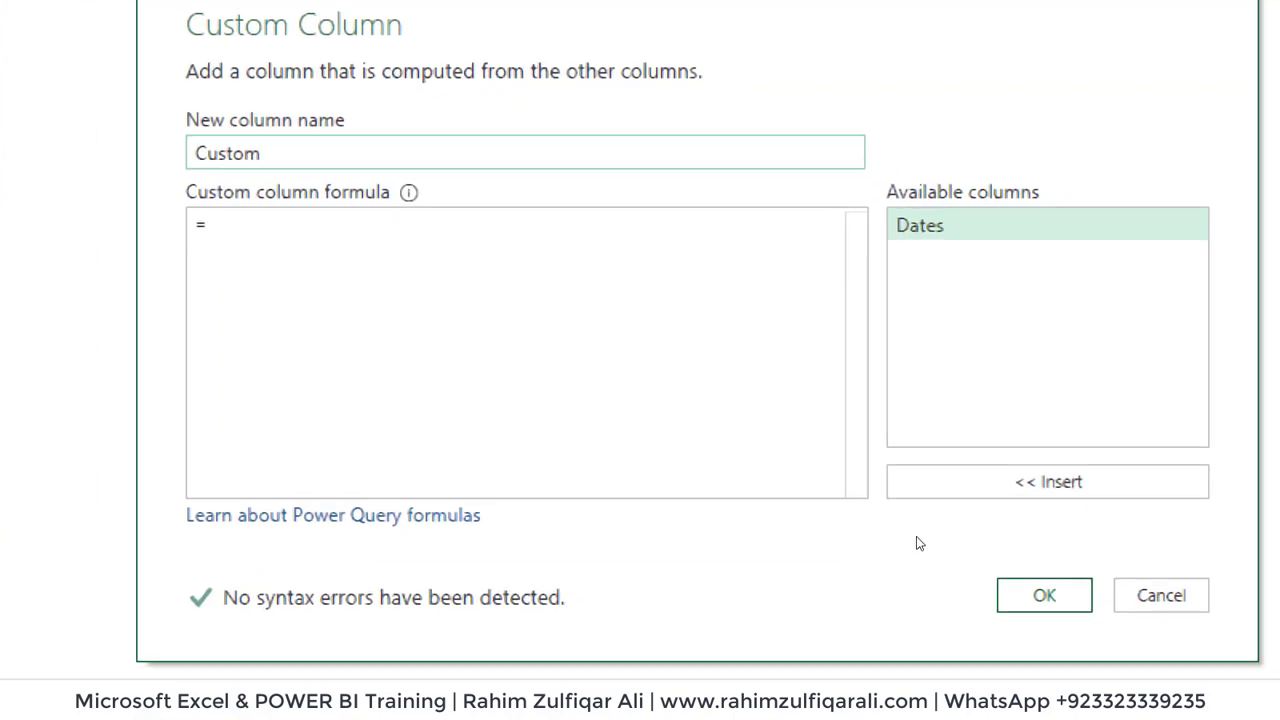
left_click(272, 152)
key("BackSpace")
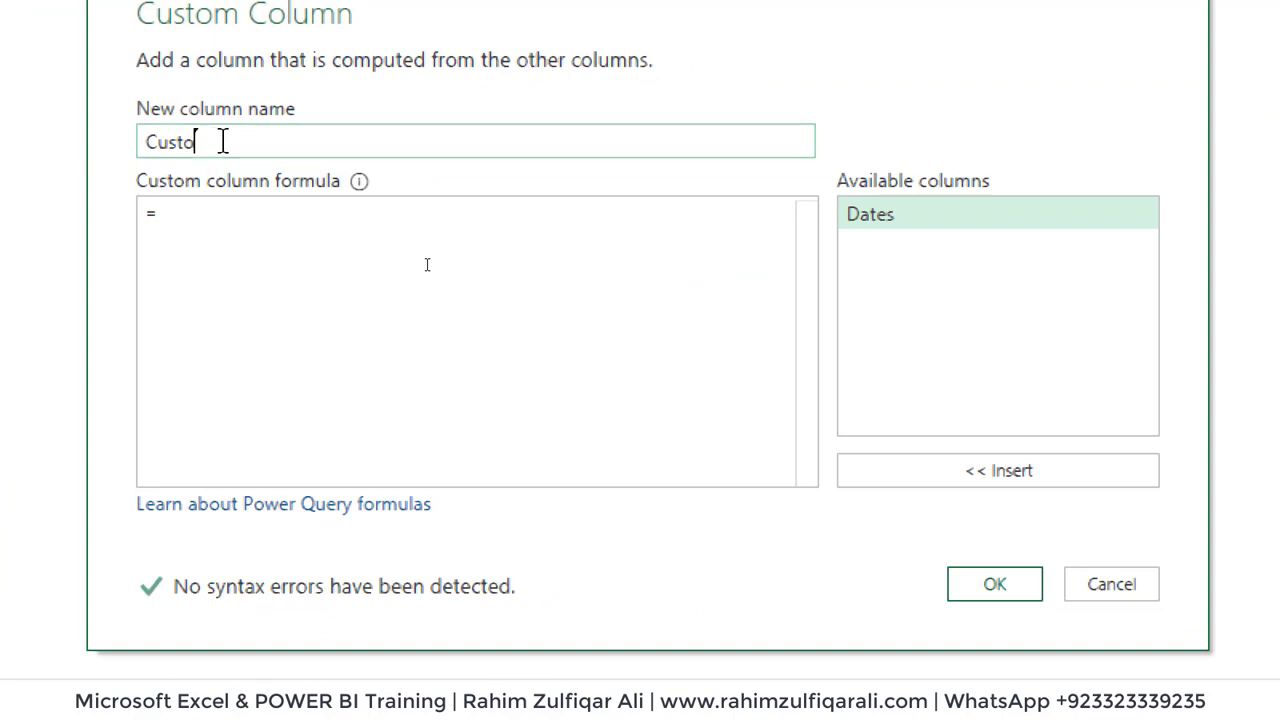
key("BackSpace")
key("BackSpace")
key("BackSpace")
key("BackSpace")
key("BackSpace")
type("Co")
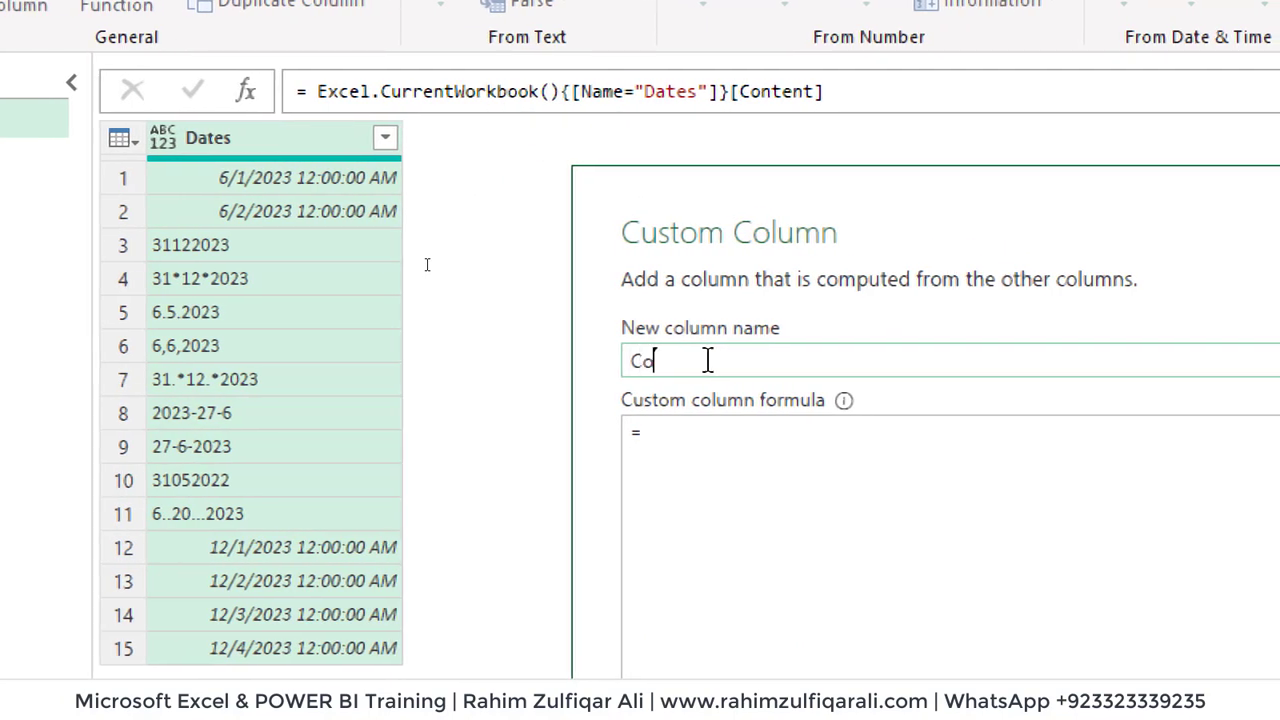
type("orec")
key("BackSpace")
key("BackSpace")
key("BackSpace")
key("BackSpace")
type("rrect ")
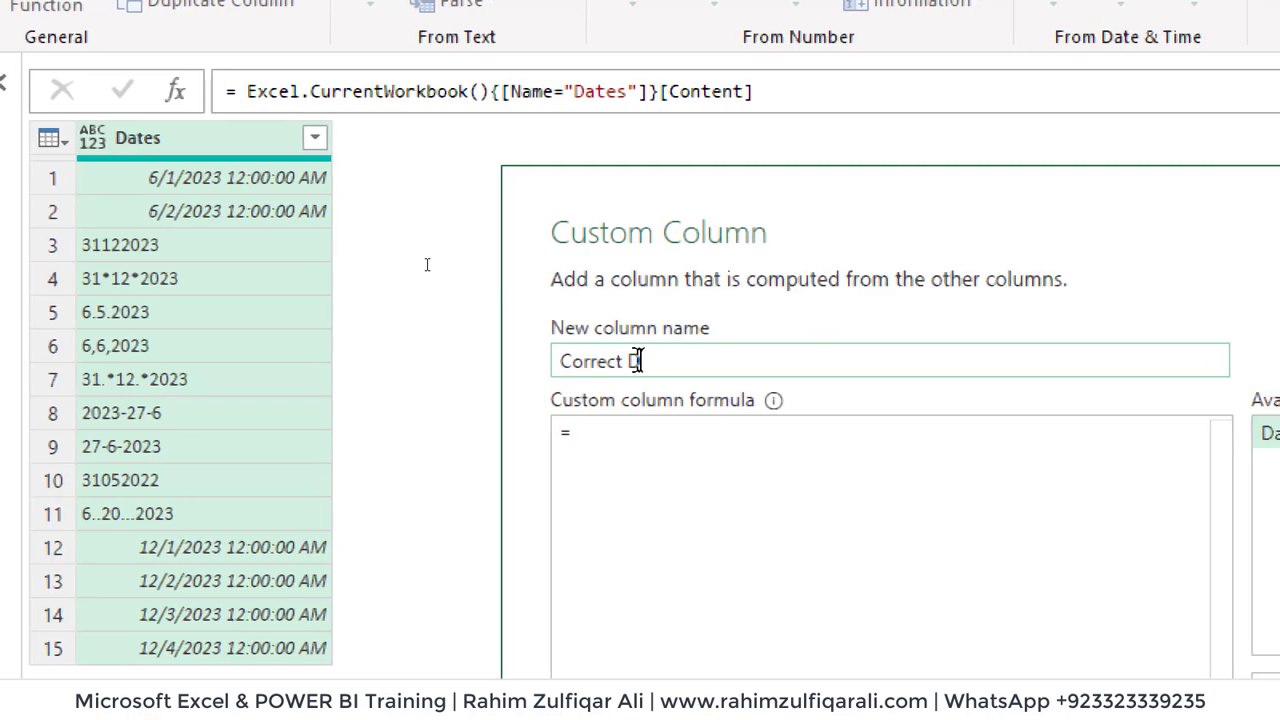
type("Dates")
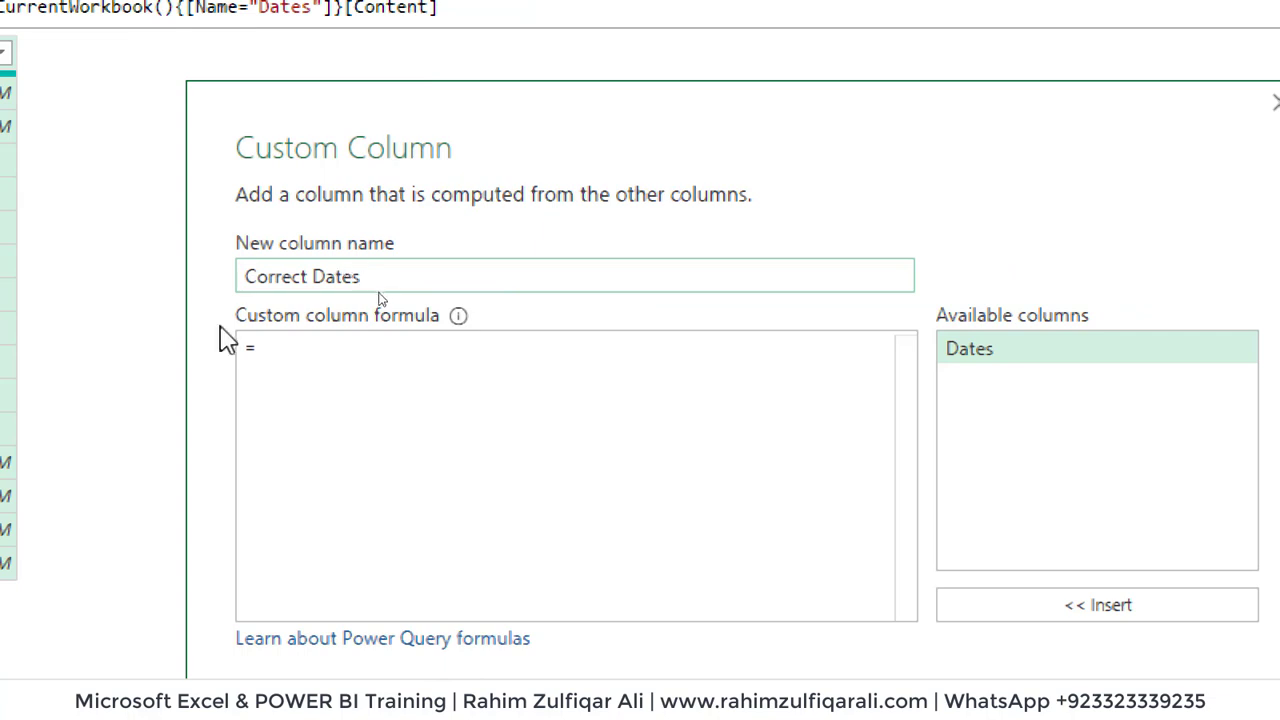
left_click(286, 346)
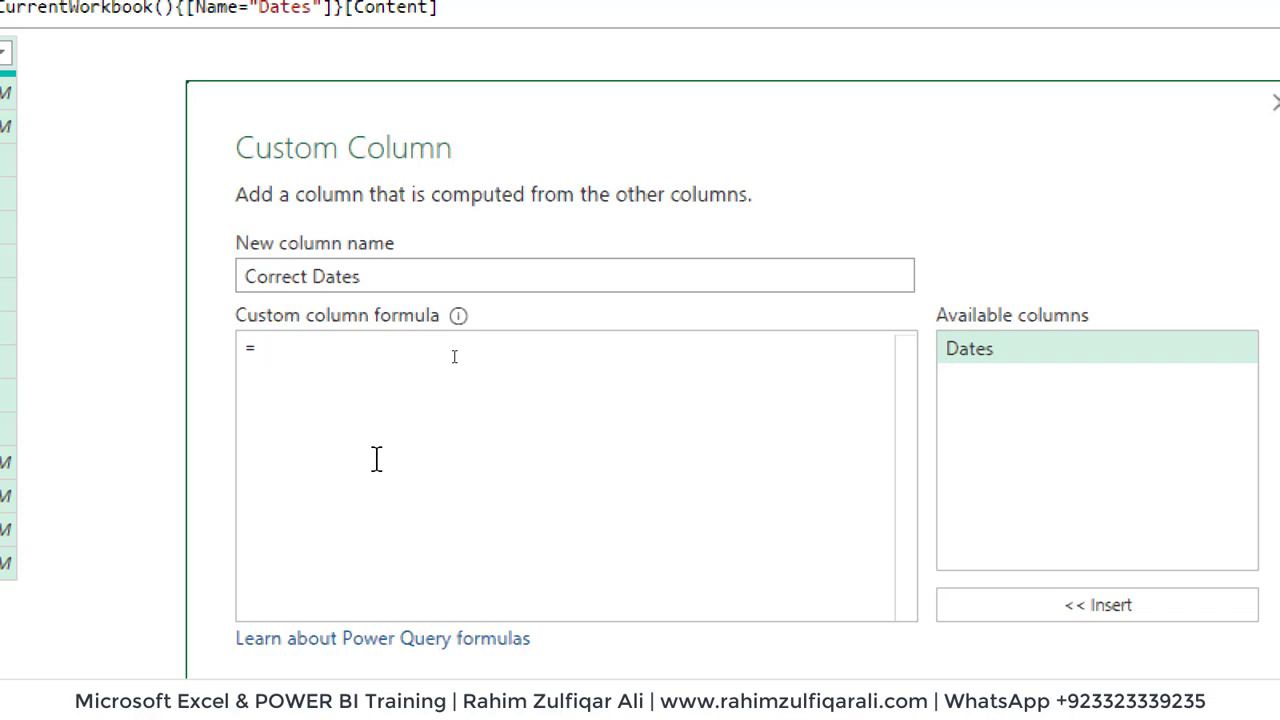
- Enter the custom column formula Date.FromText([Dates]) and add the Correct Dates column to the query
type("Date")
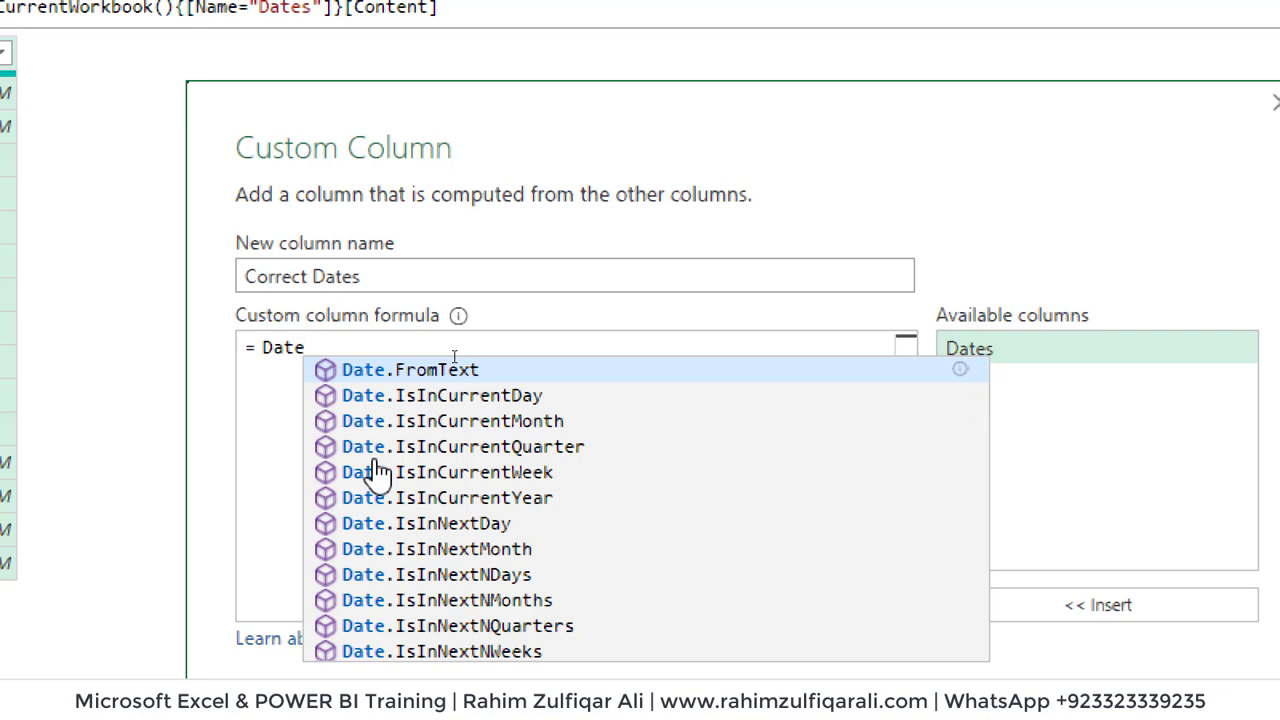
key("Tab")
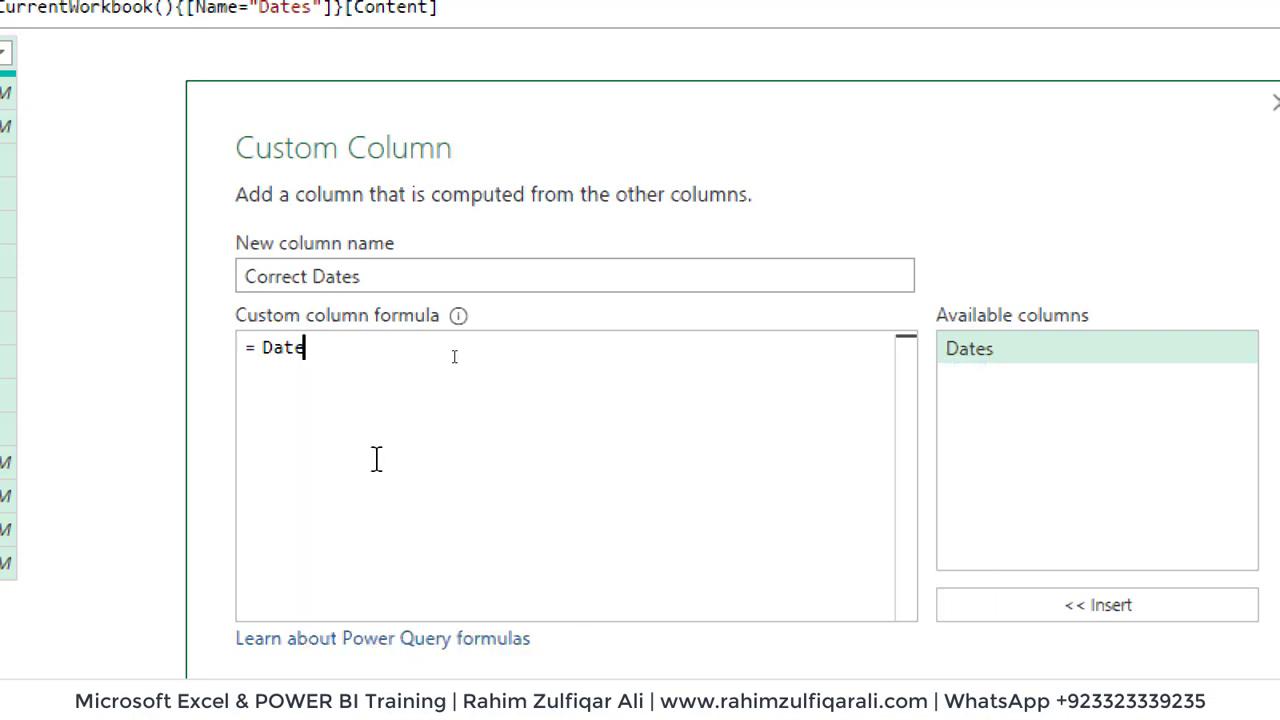
type("(")
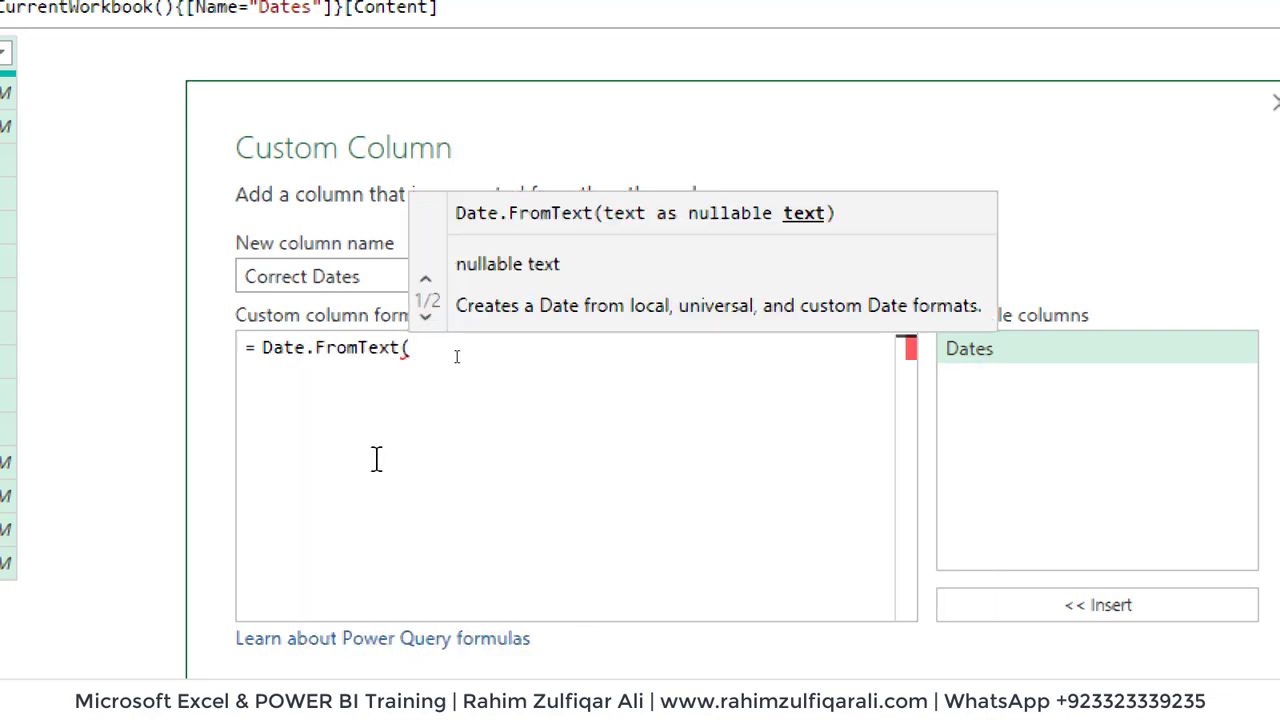
left_click(989, 350)
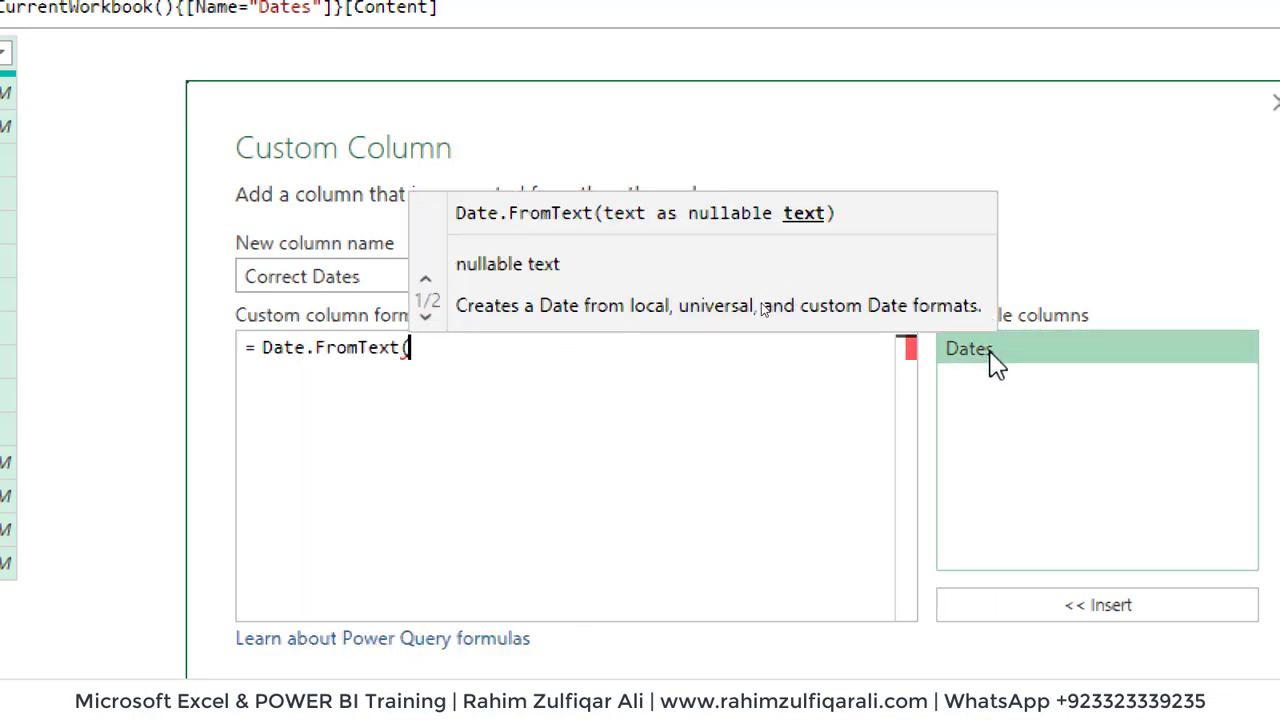
double_click(989, 350)
type(")")
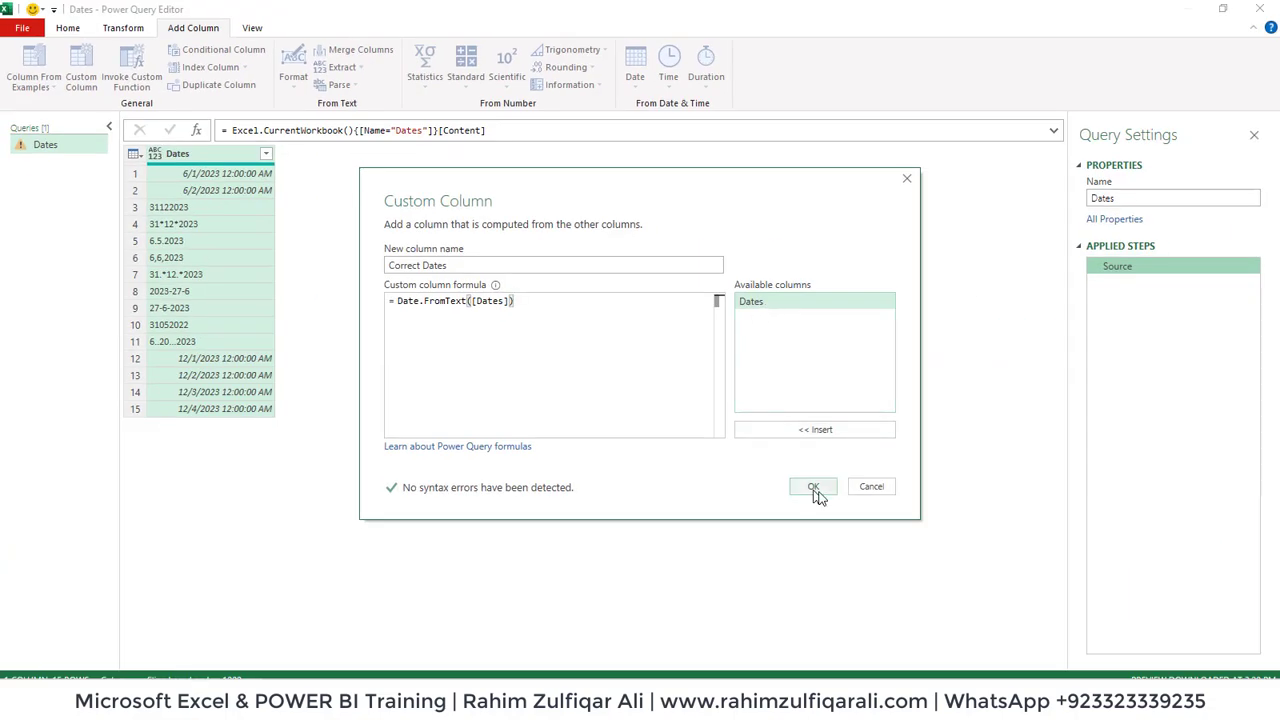
left_click(814, 489)
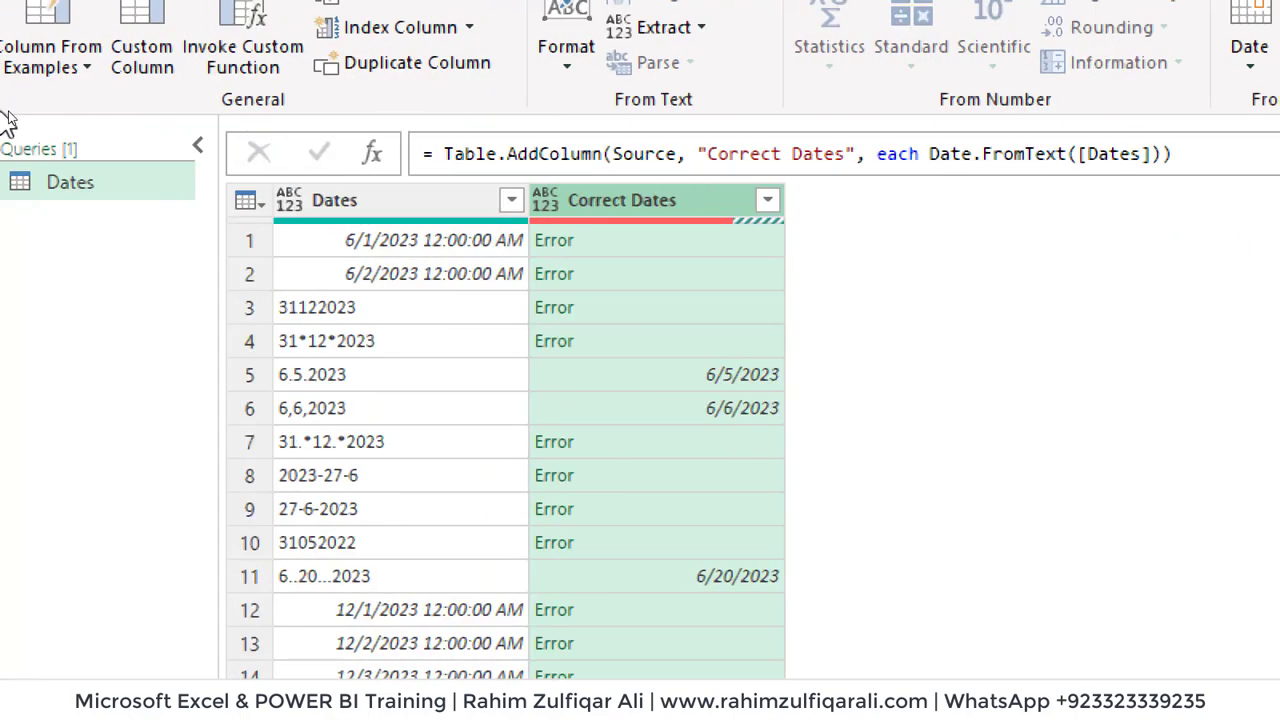
- Put the each clause of the Correct Dates formula on a new line and add the option [Format="dd*MM*yyyy"] to Date.FromText
left_click(478, 133)
key("Left")
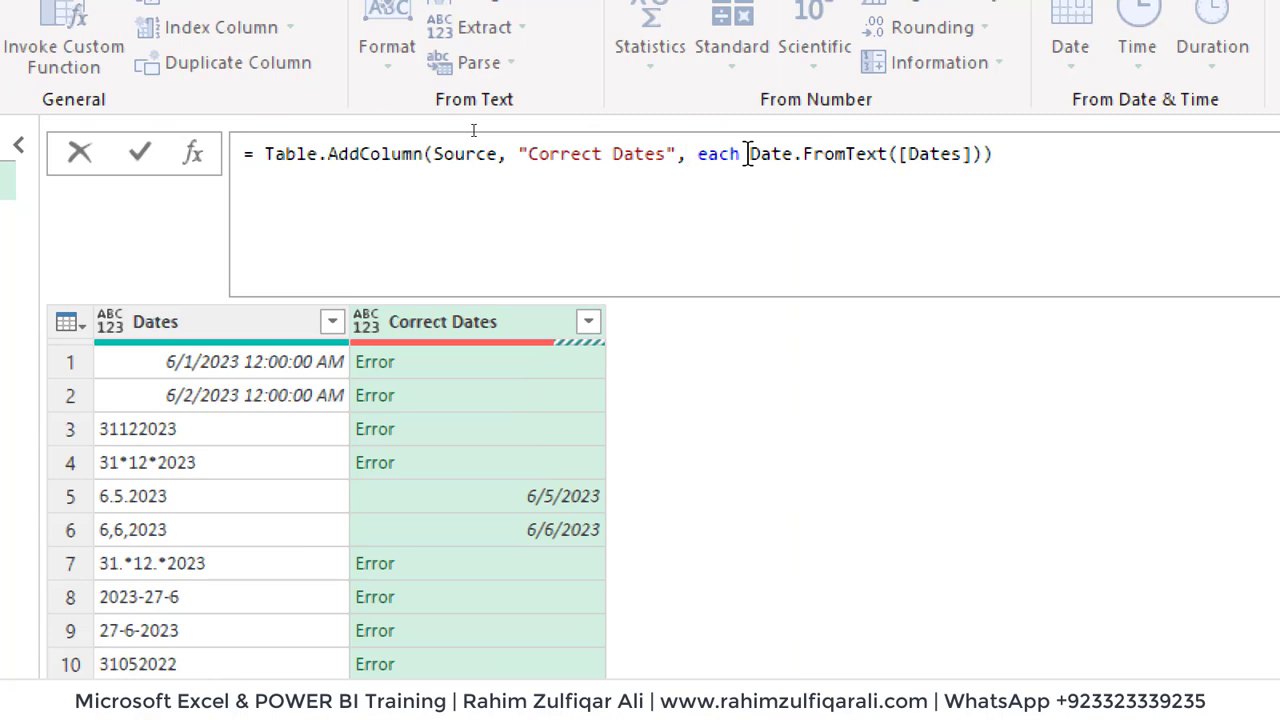
key("shift+Return")
key("Right")
key("Right")
key("Right")
key("Right")
key("Right")
key("Right")
key("Right")
key("Right")
key("Right")
key("Right")
key("Right")
key("Right")
key("Right")
key("Right")
key("Right")
key("Right")
key("Right")
key("Right")
key("Right")
key("Right")
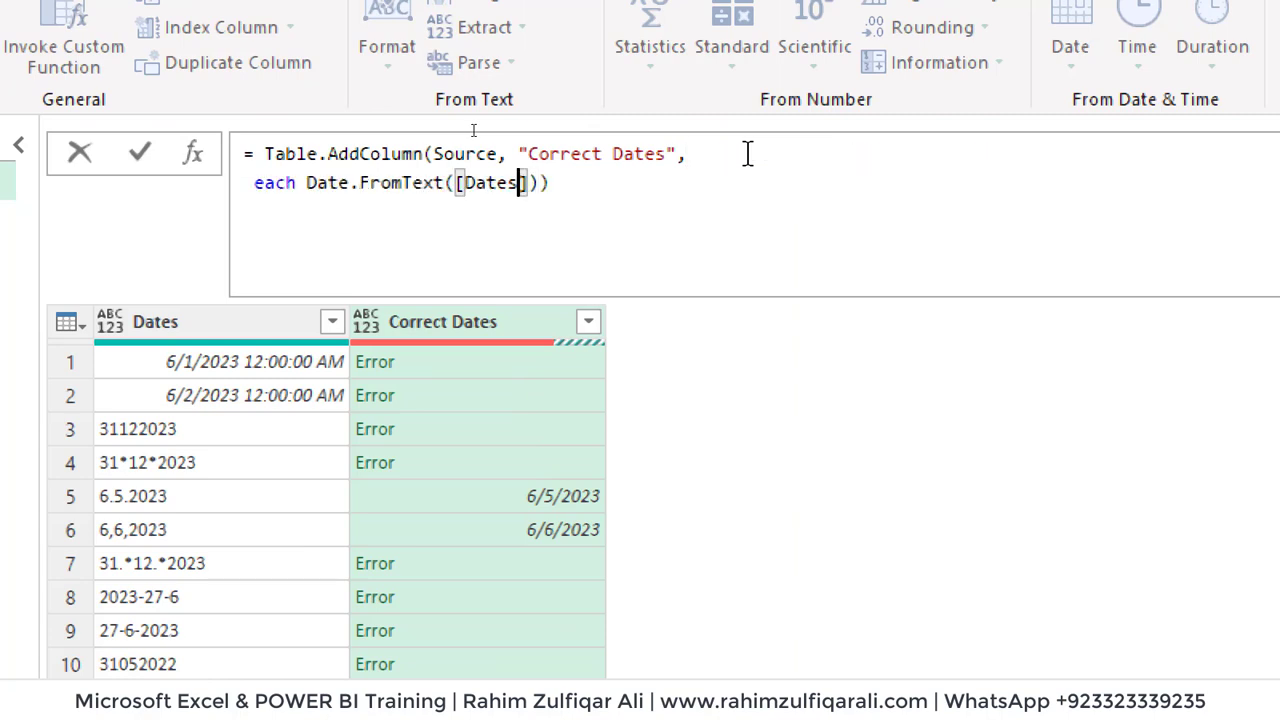
key("BackSpace")
key("BackSpace")
type(", ")
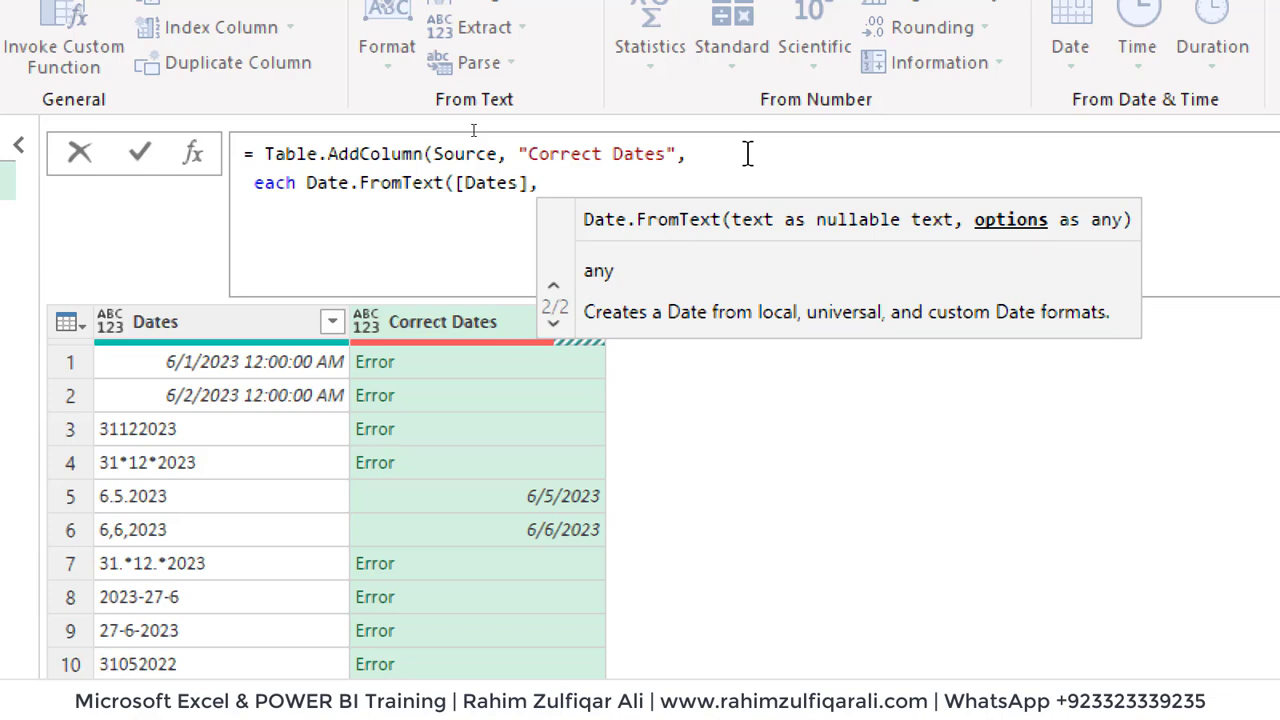
type("[")
type("Format")
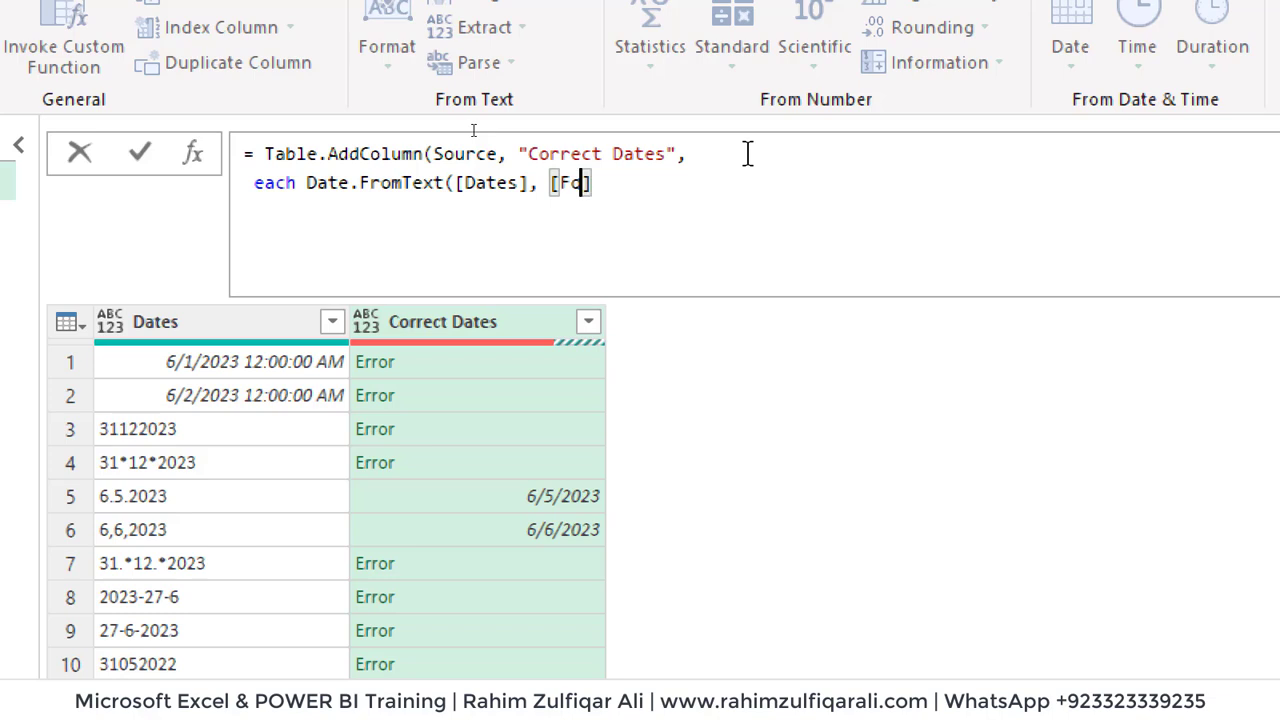
type("=")
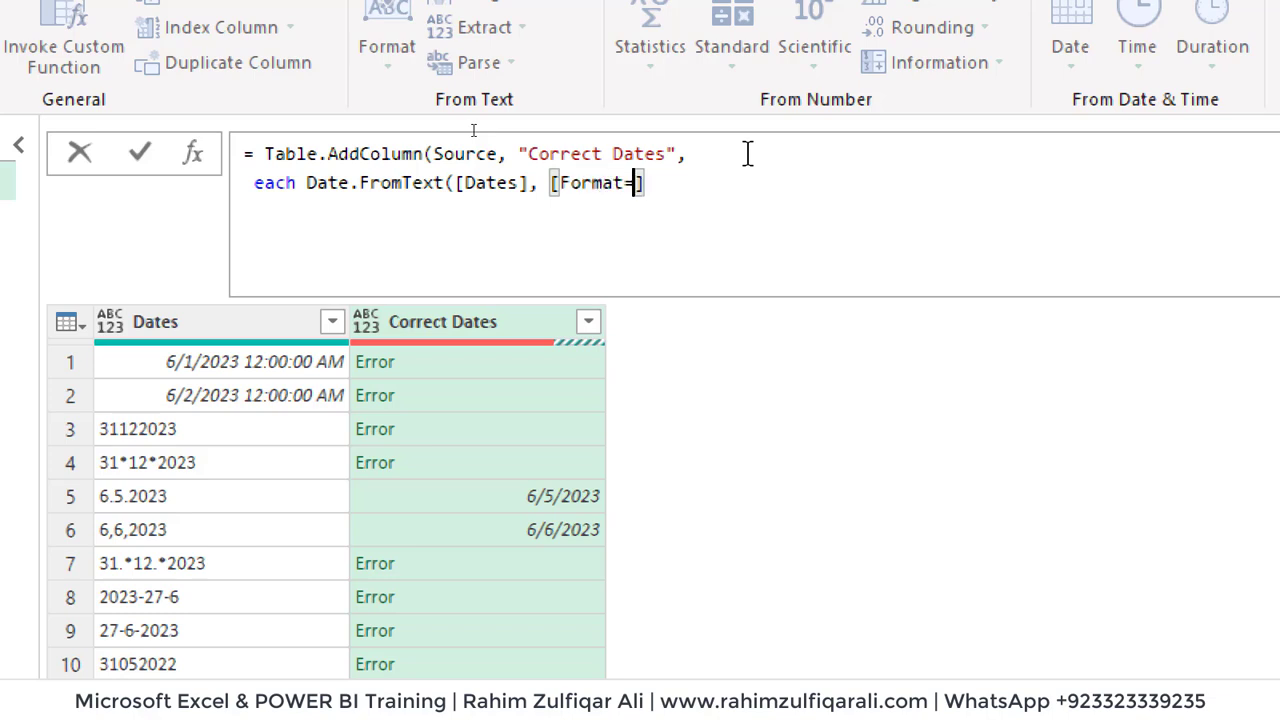
type("\"")
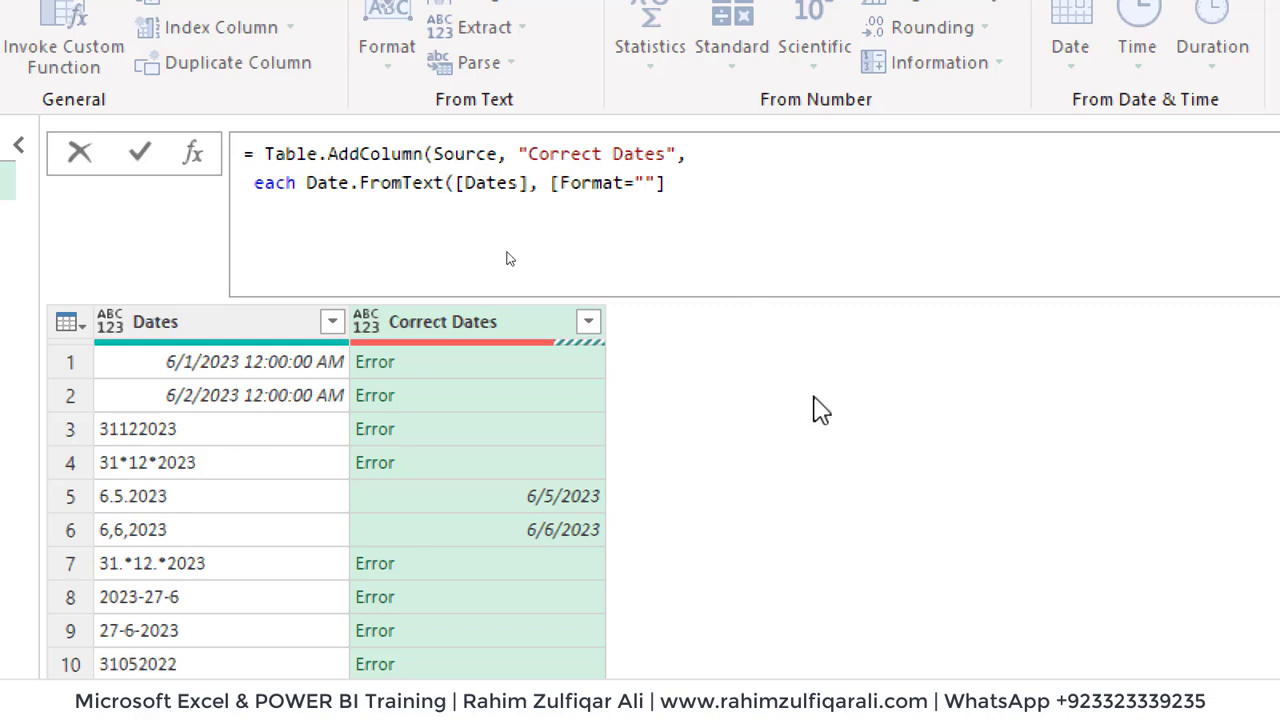
type("dd*MM*yyyy")
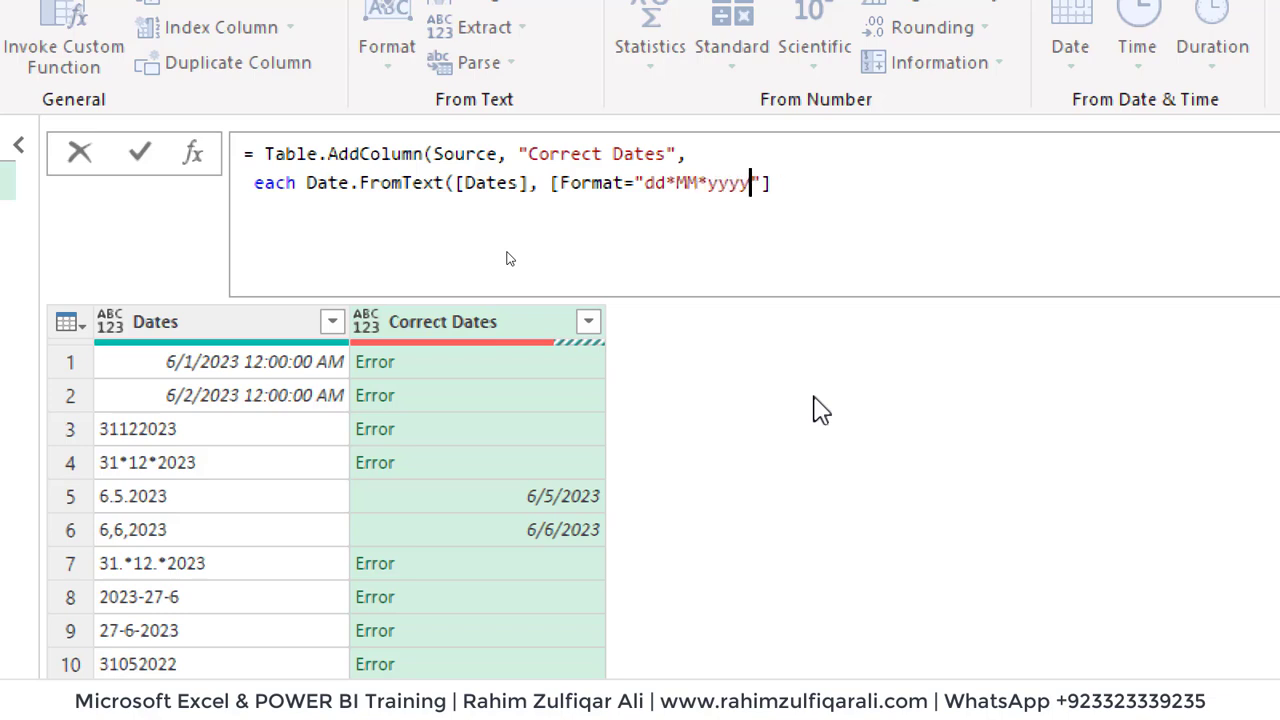
key("End")
type("))")
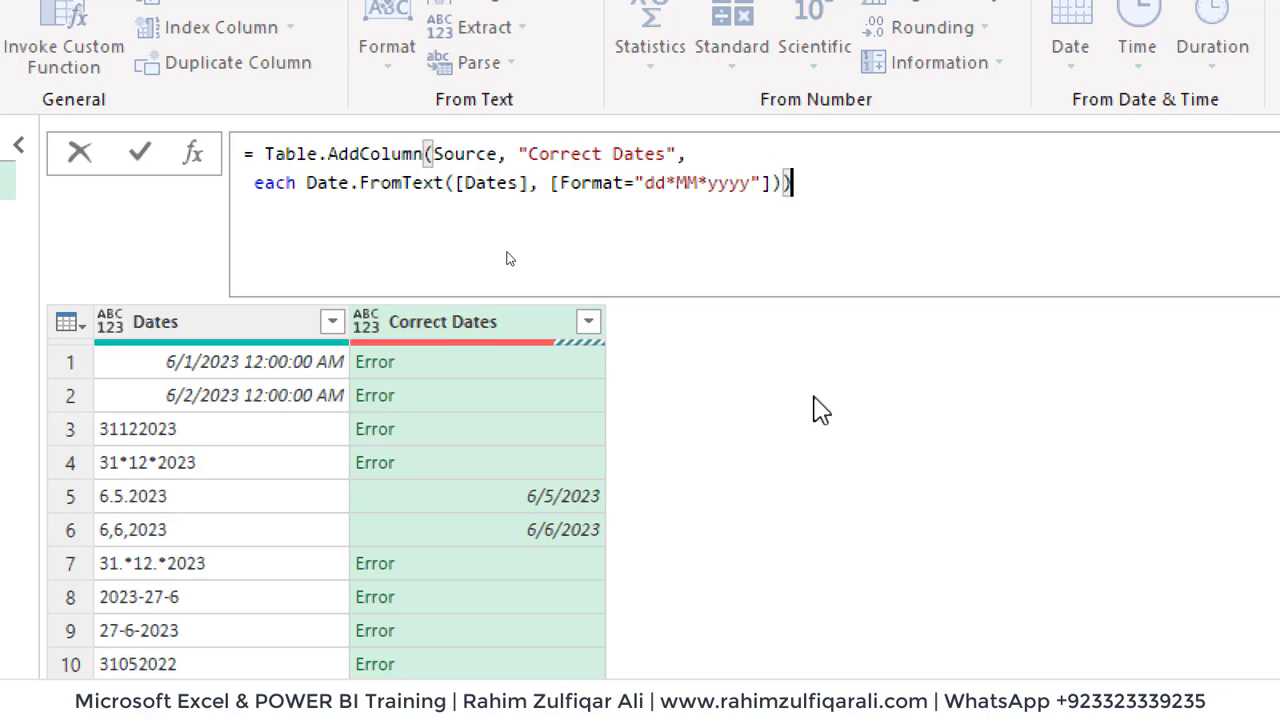
key("Return")
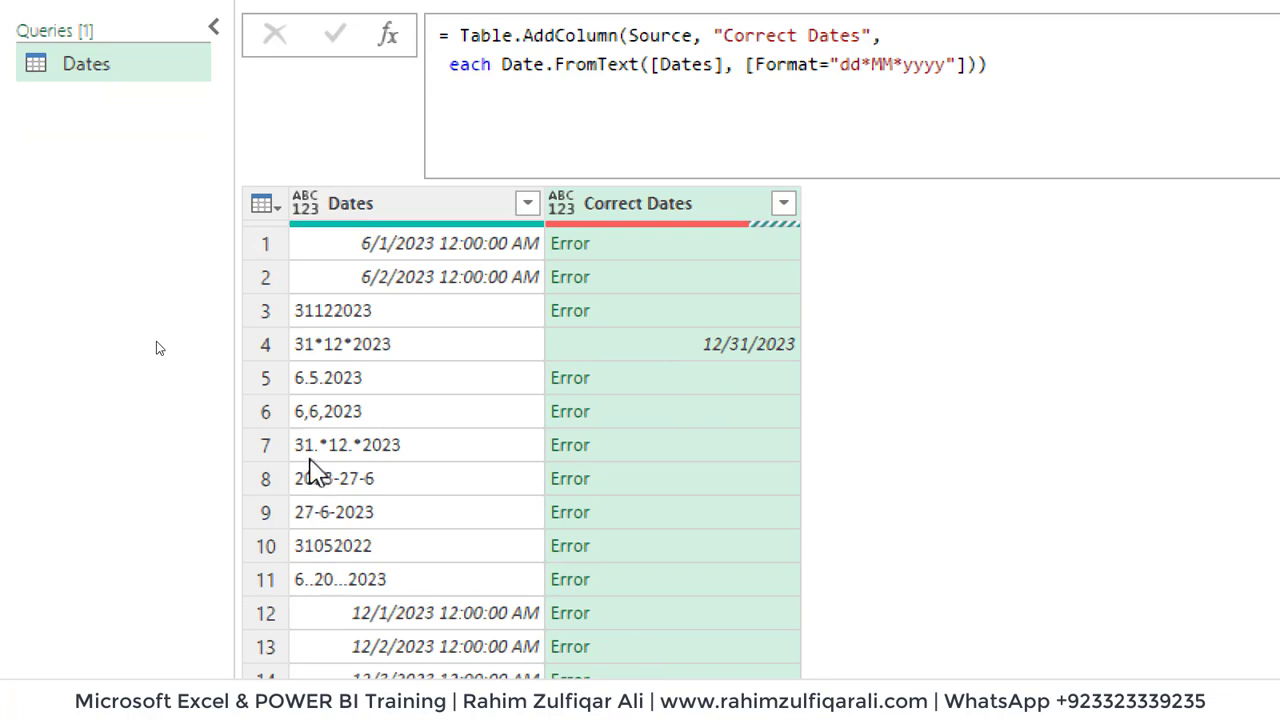
- Set the format string in the Date.FromText formula to dd.*MM.*yyyy and apply it
left_click(874, 67)
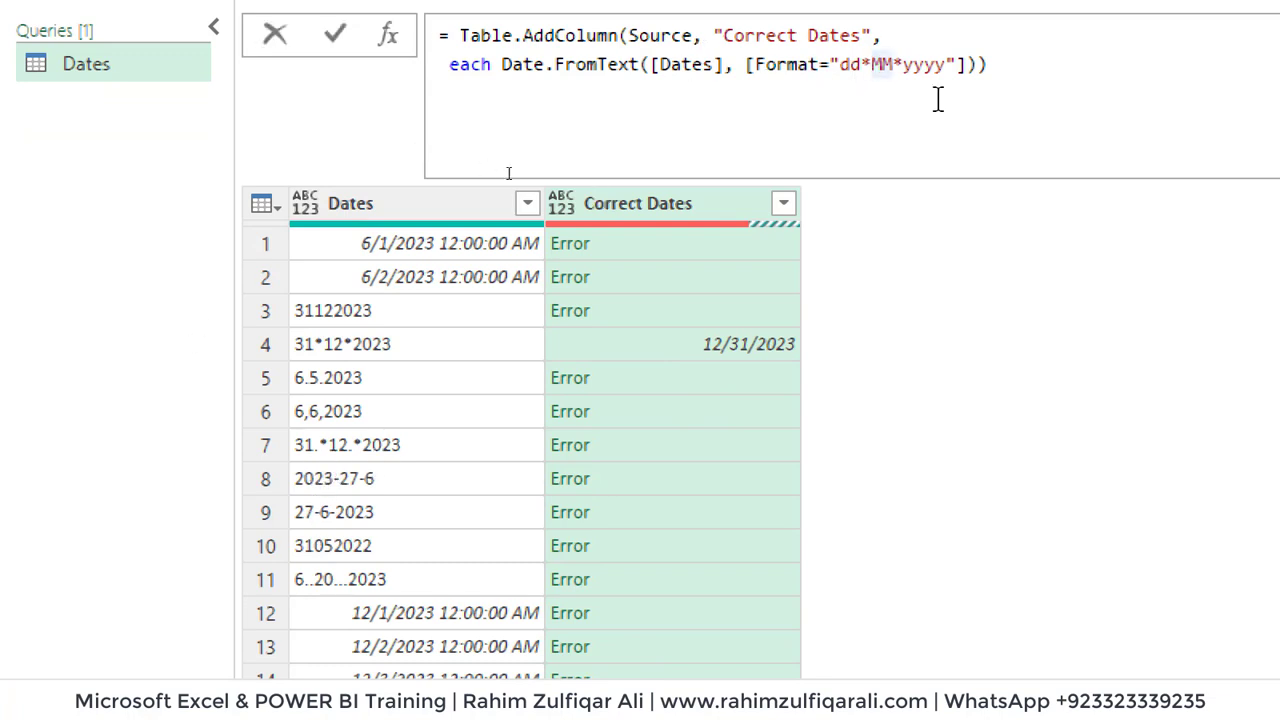
key("Left")
type(".")
key("Right")
key("Right")
key("Right")
type(".")
key("Right")
key("Right")
key("Right")
key("Right")
key("Right")
key("Right")
key("Right")
key("Right")
key("Right")
key("Return")
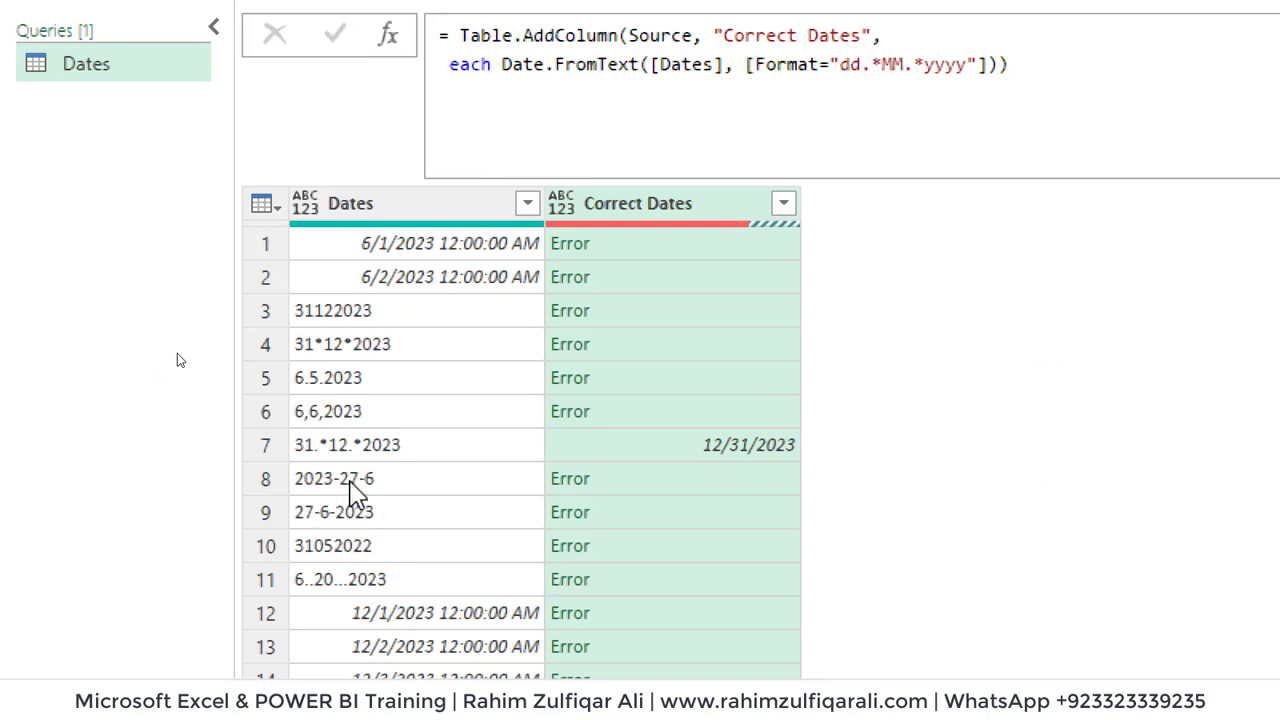
- Set the format string in the Date.FromText formula to yyyy-dd-M and apply it
left_click(968, 64)
key("BackSpace")
key("BackSpace")
key("BackSpace")
key("BackSpace")
key("BackSpace")
key("BackSpace")
key("BackSpace")
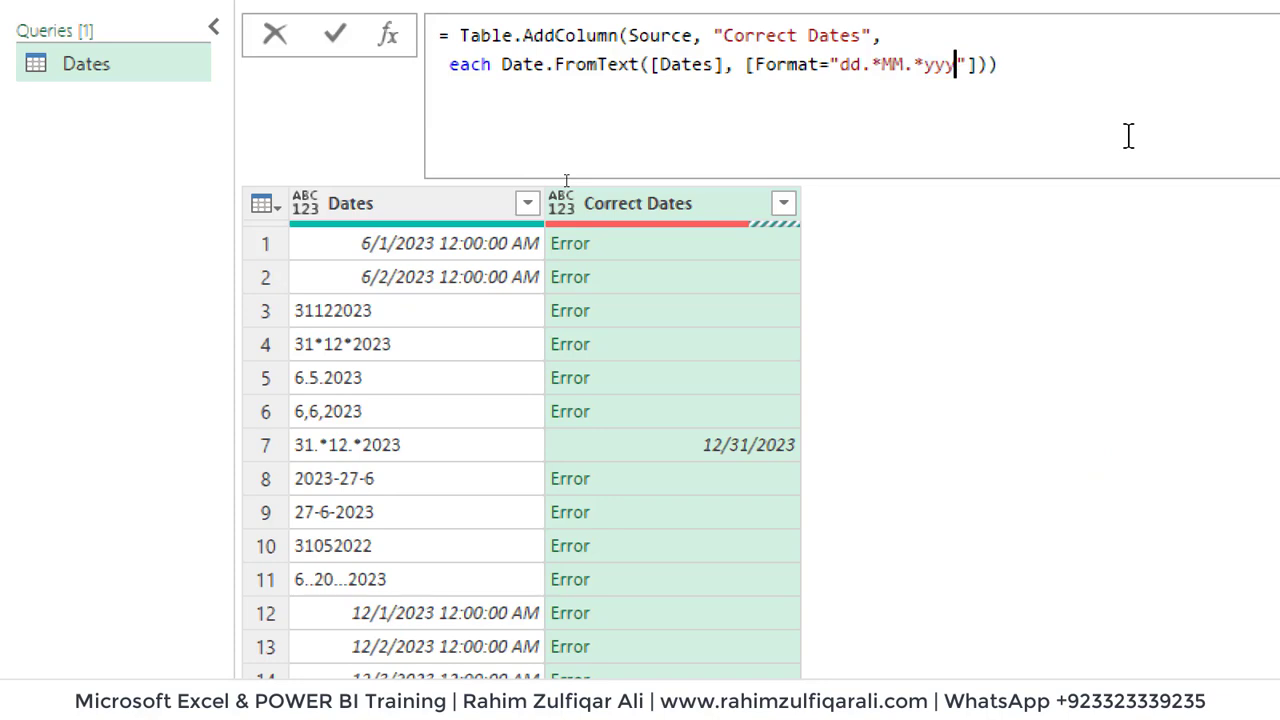
key("BackSpace")
key("BackSpace")
key("BackSpace")
key("BackSpace")
key("BackSpace")
type("yyyy")
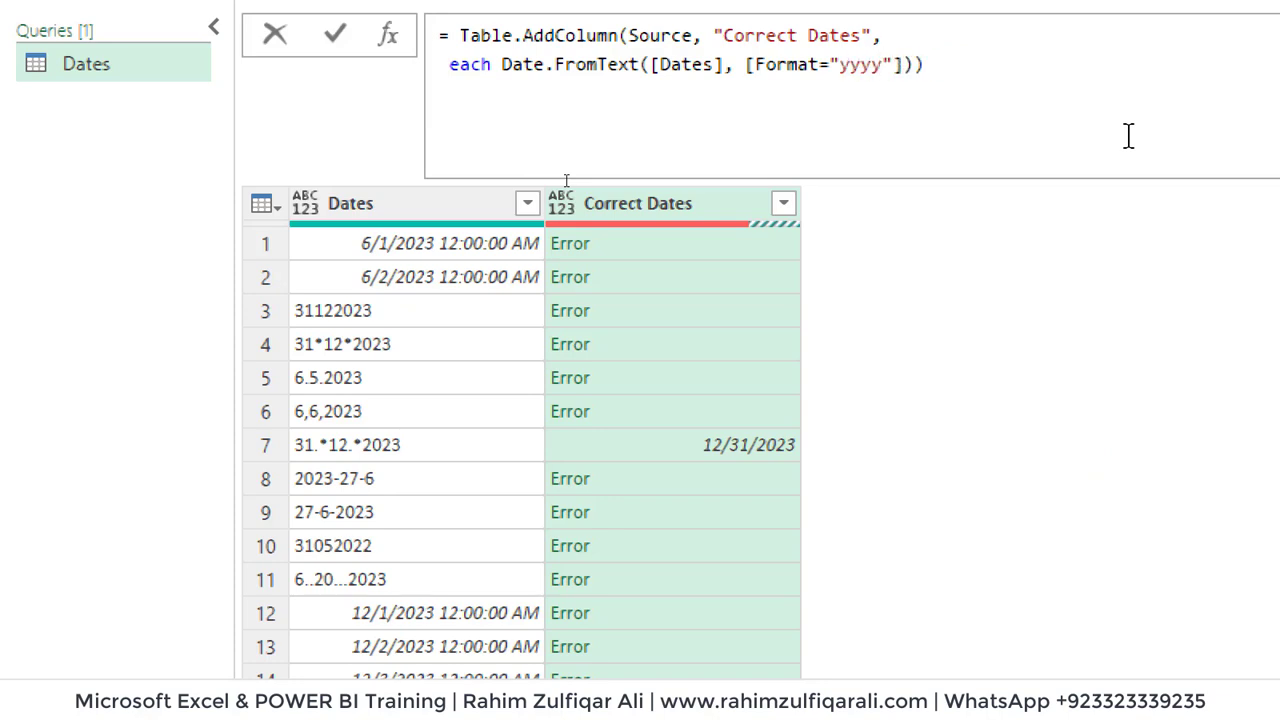
type("-dd-M")
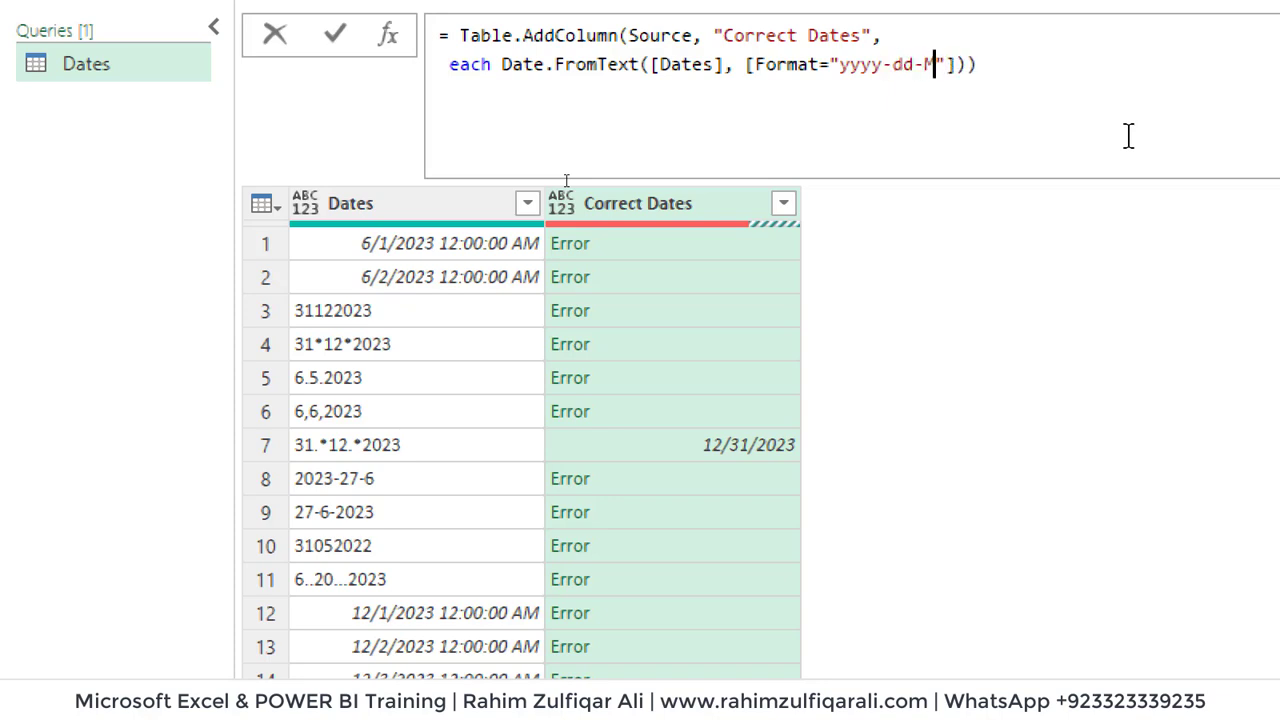
key("Right")
key("Right")
key("Right")
key("Right")
key("Return")
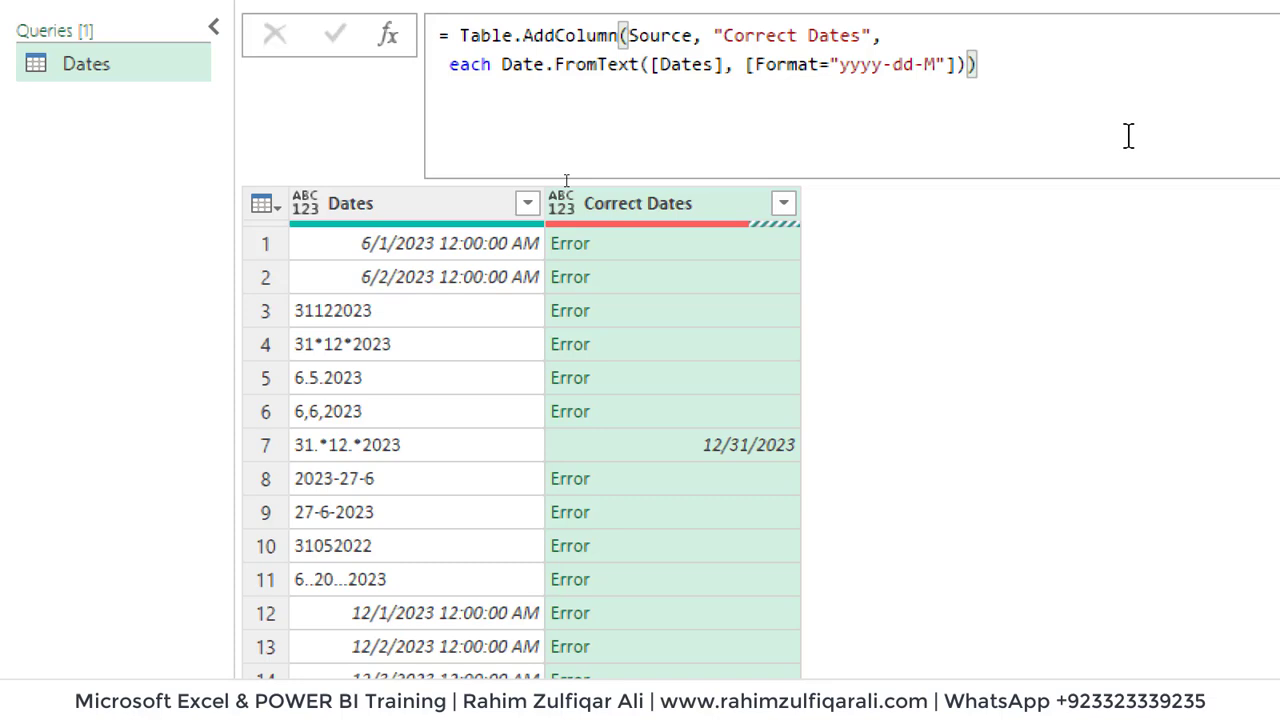
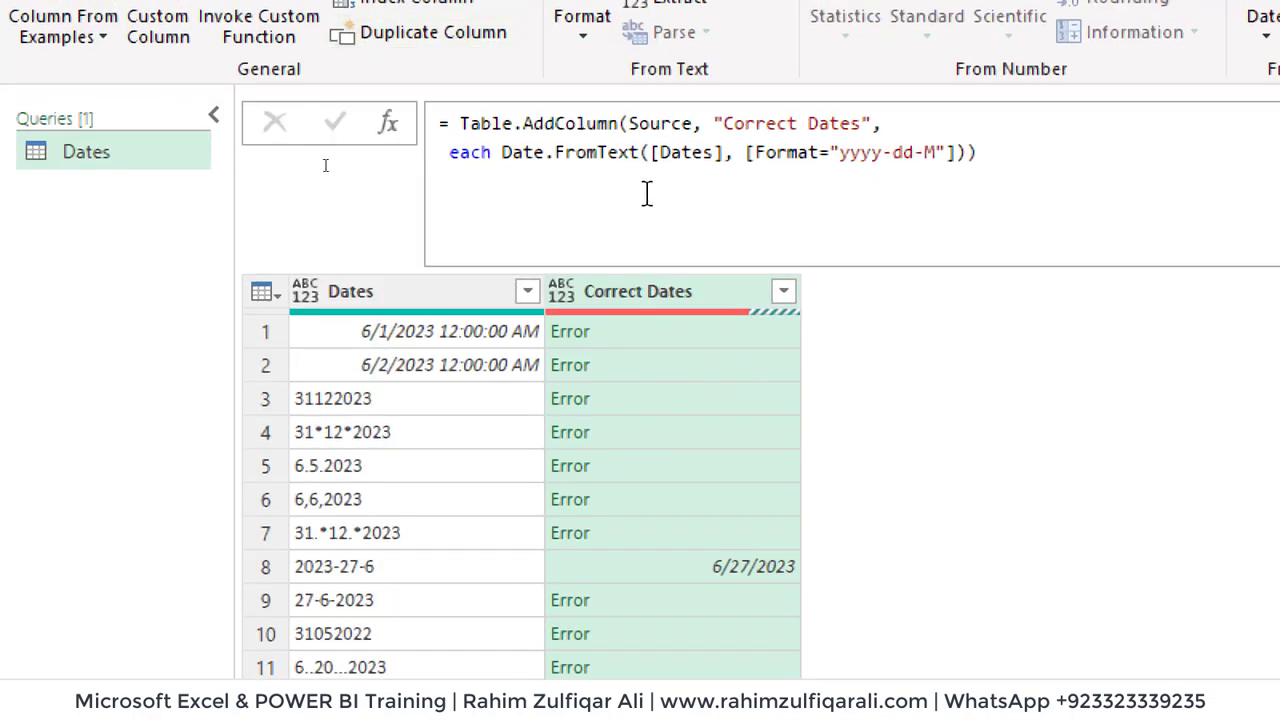
- Move the each keyword up to the end of the formula's first line and insert try before Date.FromText
left_click(450, 158)
key("BackSpace")
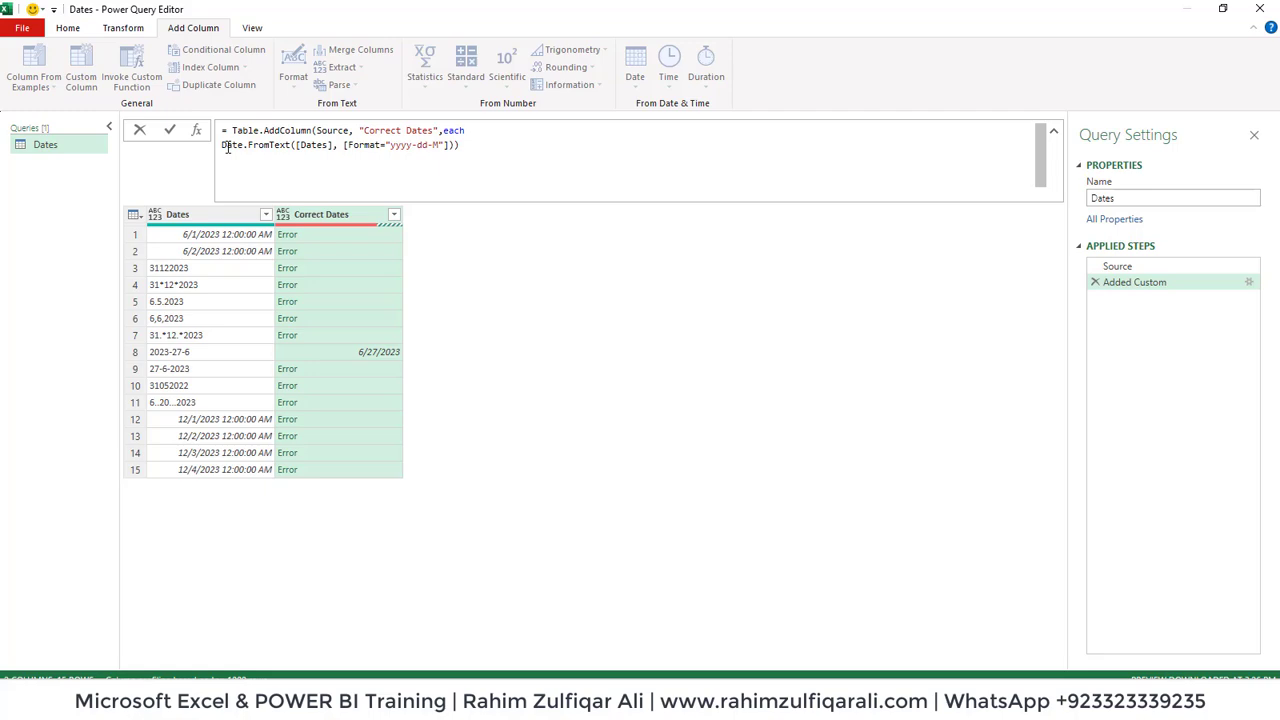
left_click(224, 146)
type("try")
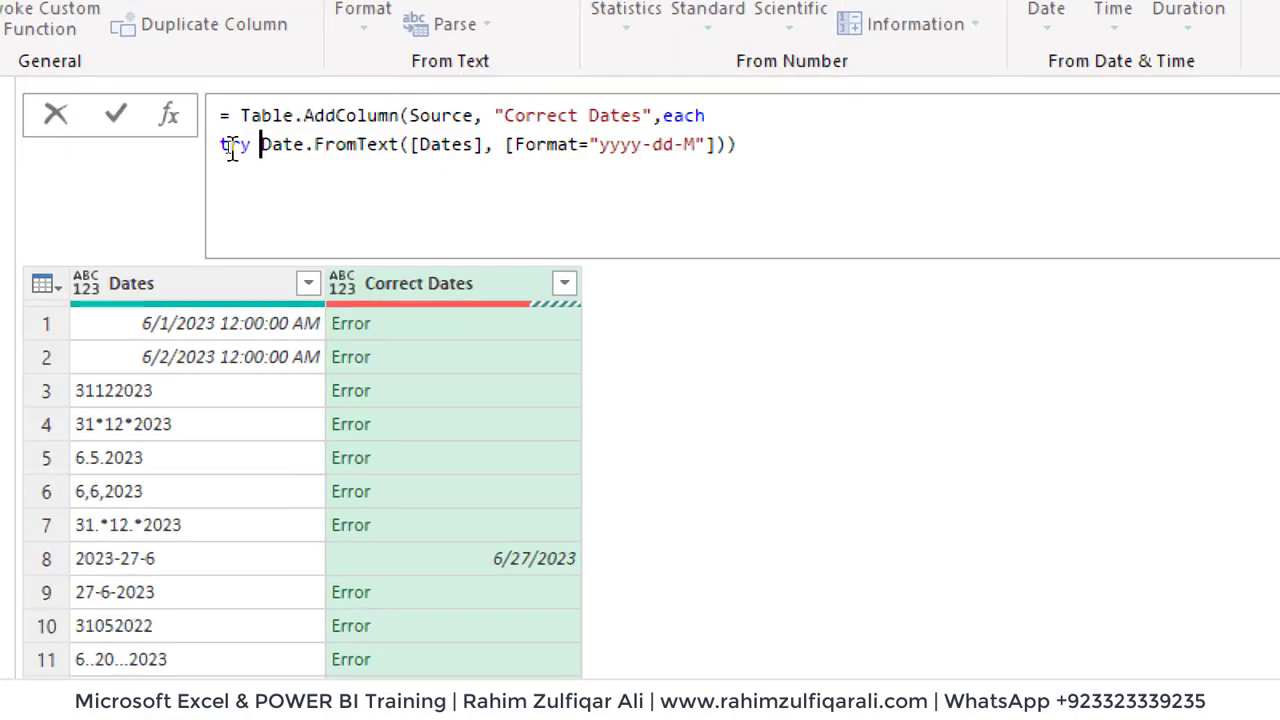
- Remove the formula's final closing parenthesis and add a line with otherwise try followed by a copy of the Date.FromText expression
left_click(760, 147)
key("BackSpace")
key("shift+Left")
key("shift+Left")
key("shift+Left")
key("shift+Left")
key("shift+Left")
key("shift+Left")
key("shift+Left")
key("shift+Left")
key("shift+Left")
key("shift+Left")
key("shift+Left")
key("shift+Left")
key("shift+Left")
key("shift+Left")
key("shift+Left")
key("shift+Left")
key("shift+Left")
key("shift+Left")
key("shift+Left")
key("shift+Left")
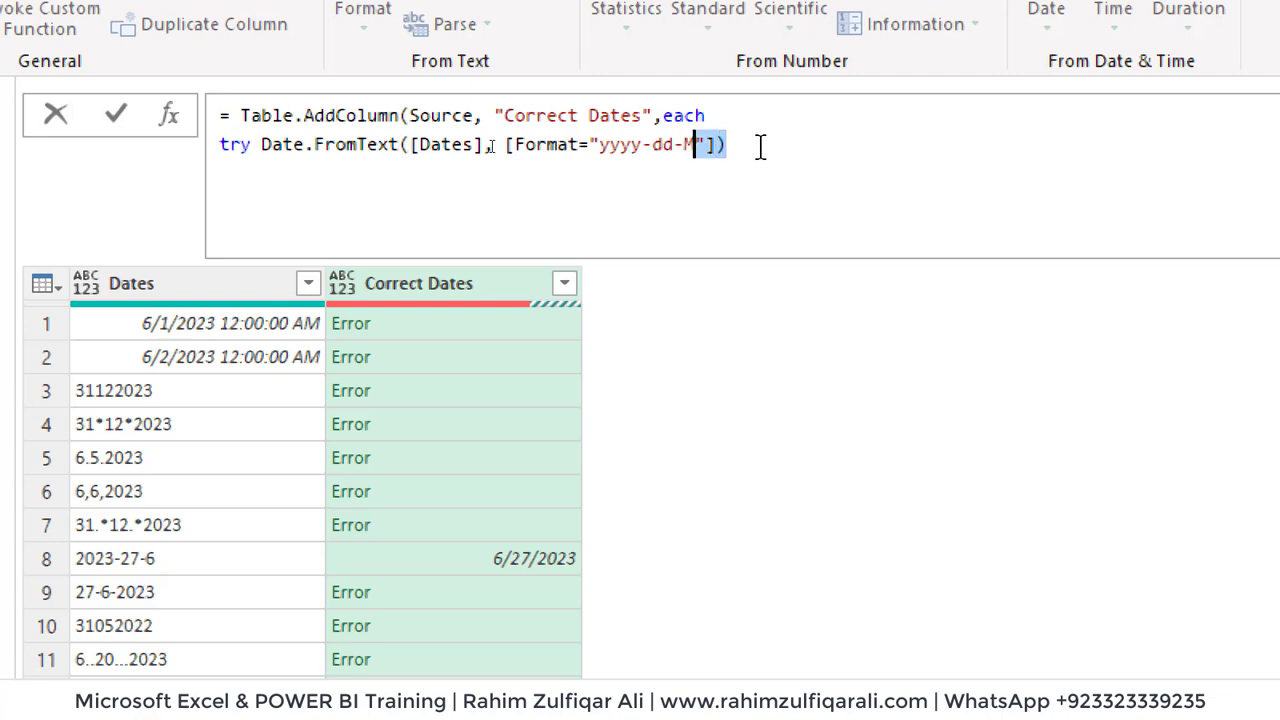
key("shift+Left")
key("shift+Left")
key("shift+Left")
key("shift+Left")
key("shift+Left")
key("shift+Left")
key("shift+Left")
key("shift+Left")
key("shift+Left")
key("shift+Left")
key("shift+Left")
key("shift+Left")
key("shift+Left")
key("ctrl+c")
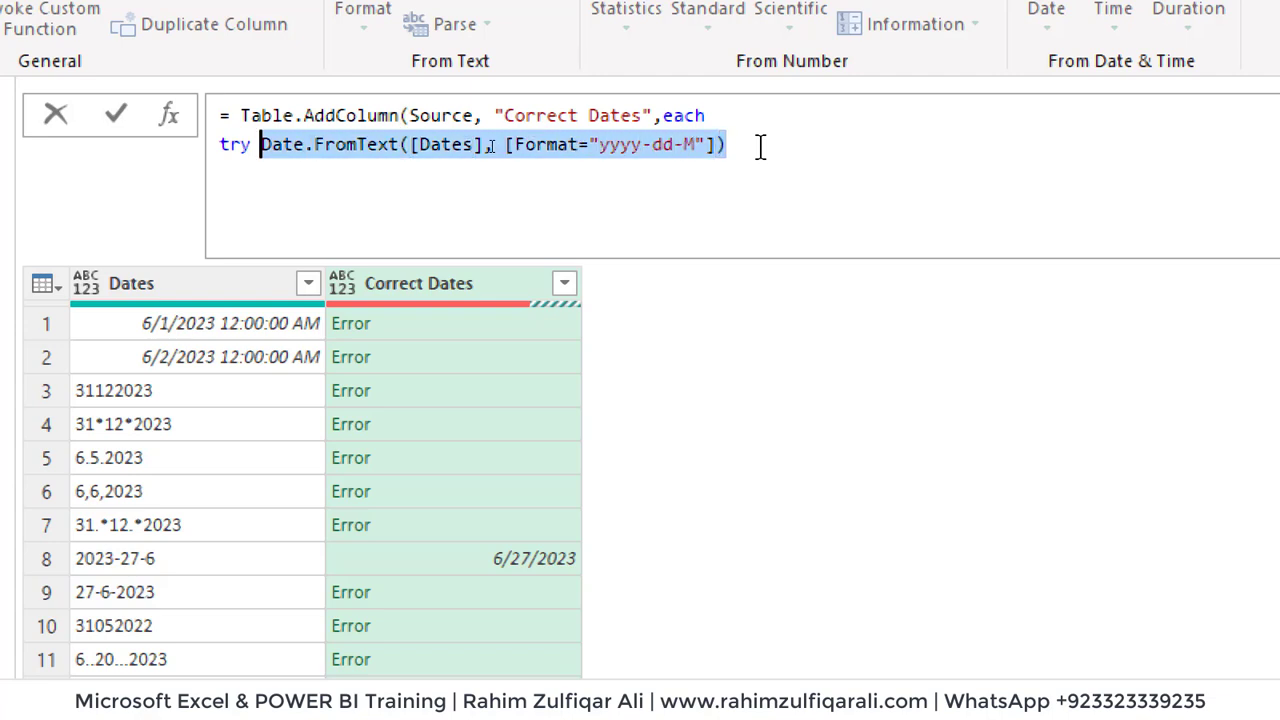
left_click(760, 147)
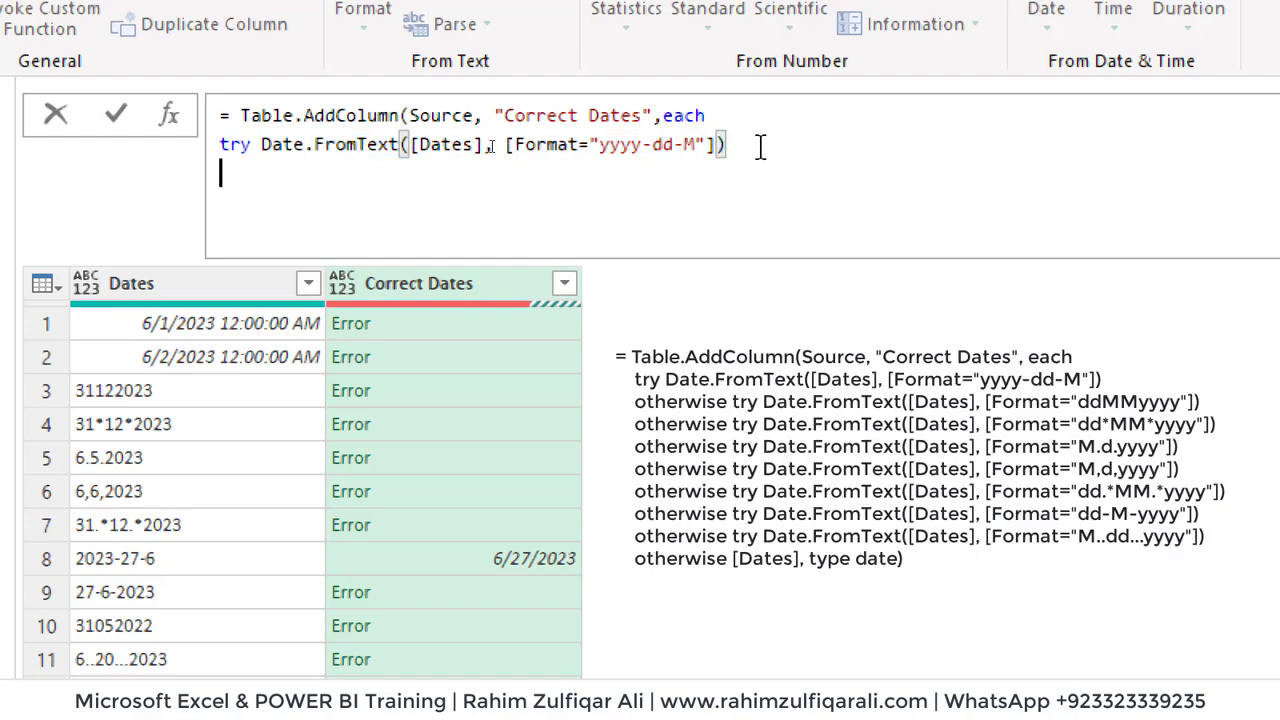
type("othre")
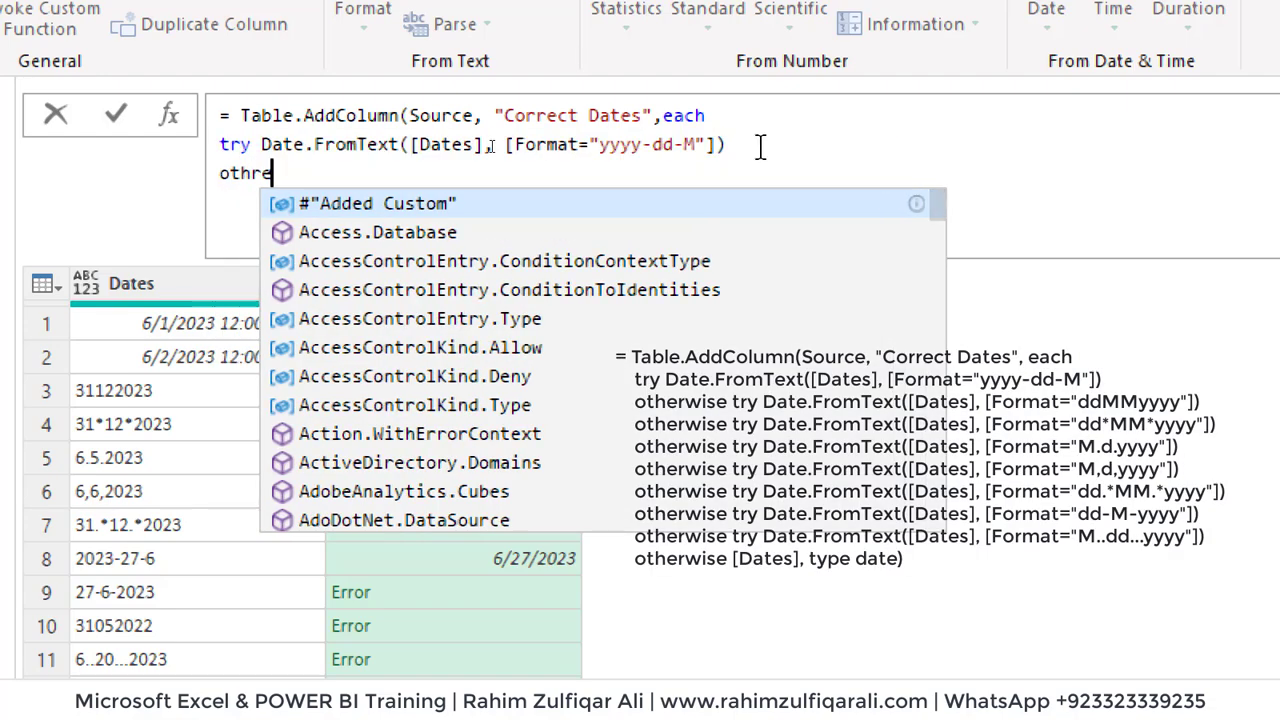
key("BackSpace")
key("BackSpace")
type("erwise try")
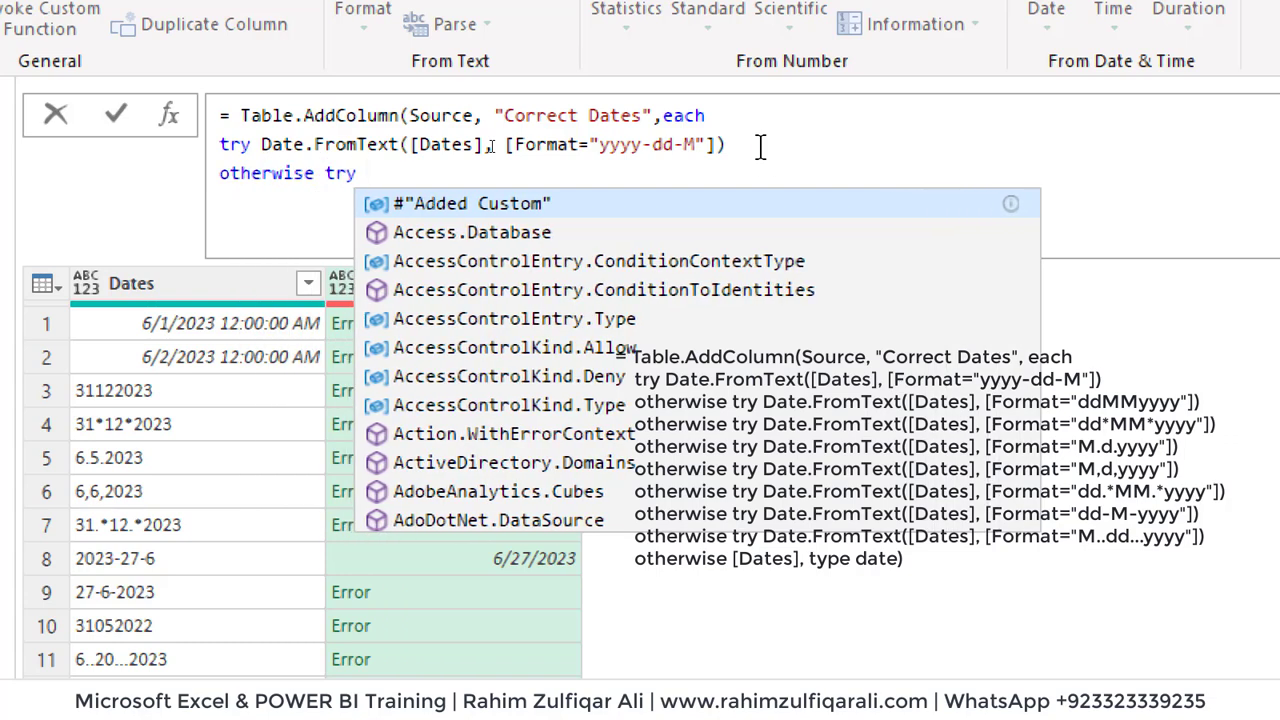
key("ctrl+v")
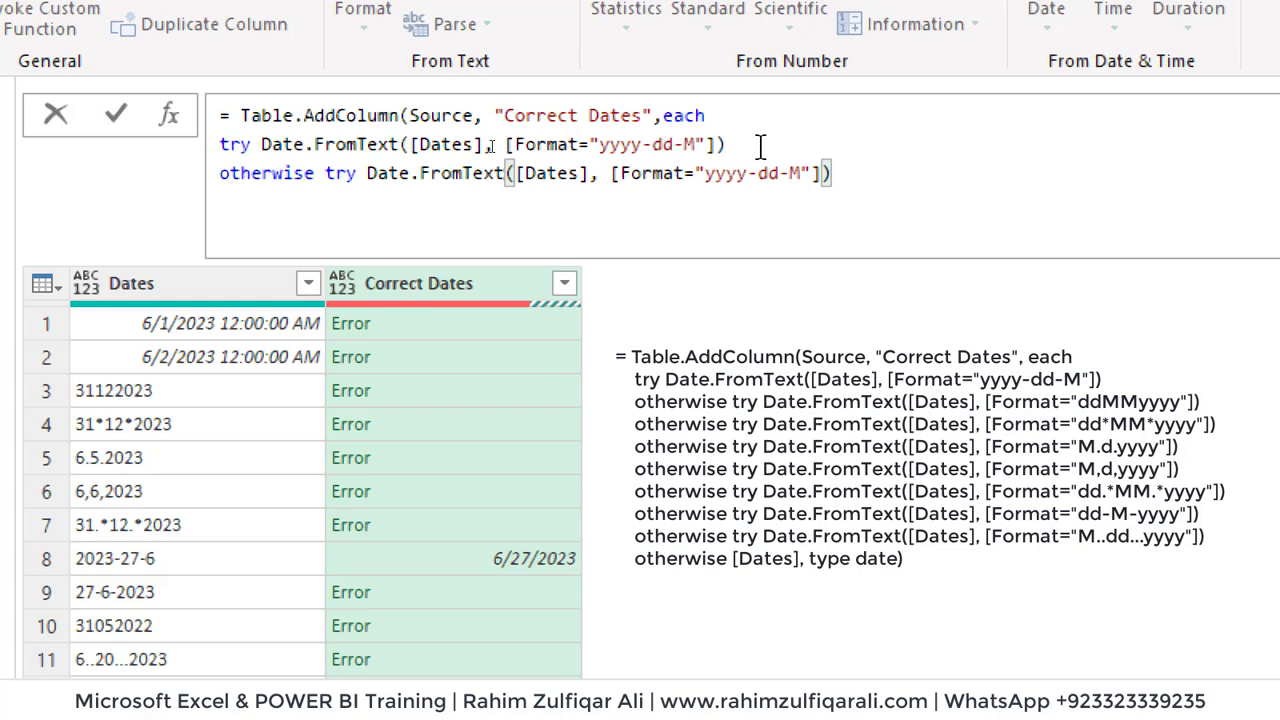
- Set the format string in the otherwise try line to dd*MM*yyyy and apply the formula
key("Left")
key("Left")
key("Left")
key("shift+Left")
key("shift+Left")
key("shift+Left")
key("shift+Left")
key("shift+Left")
key("shift+Left")
key("shift+Left")
key("shift+Left")
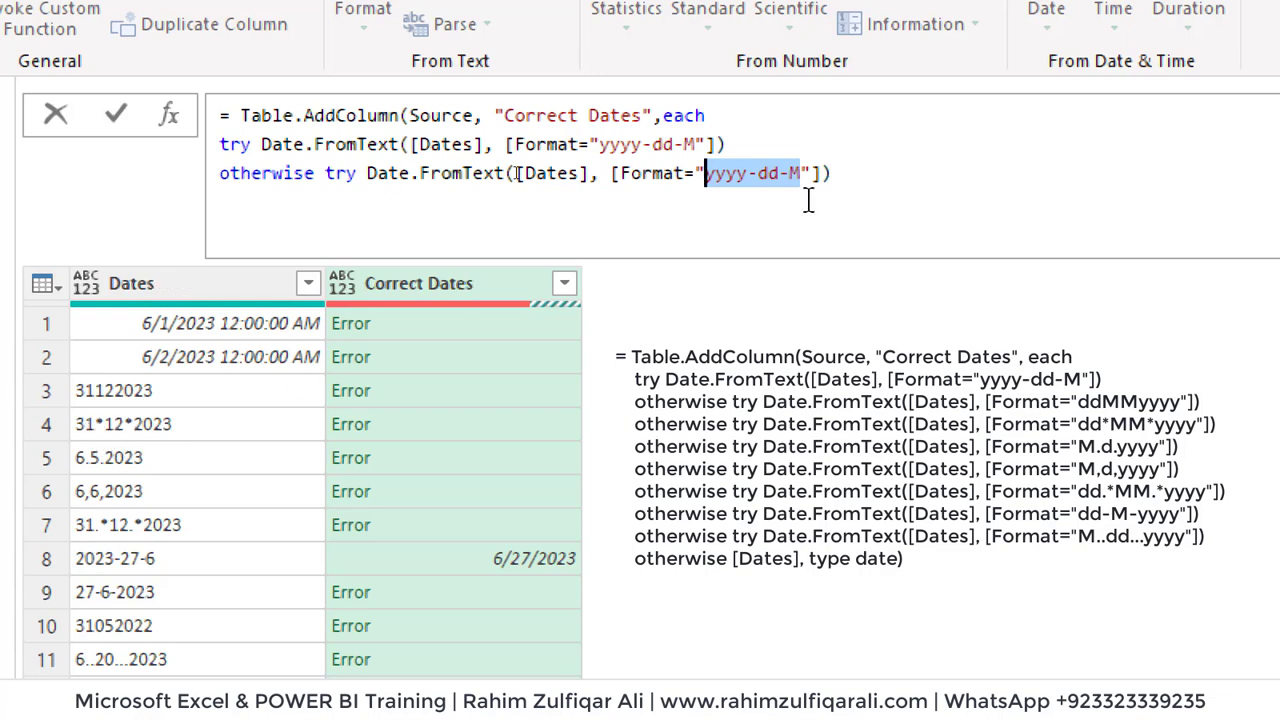
key("BackSpace")
type("dd")
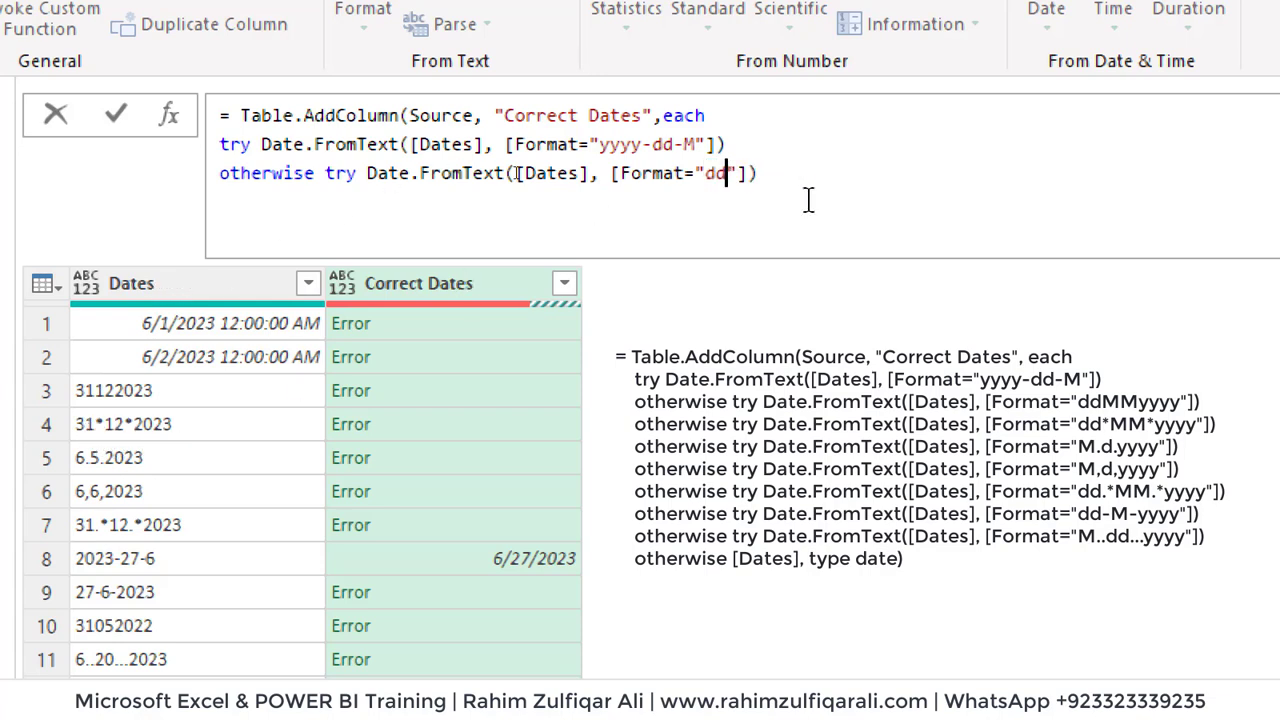
type("*MM")
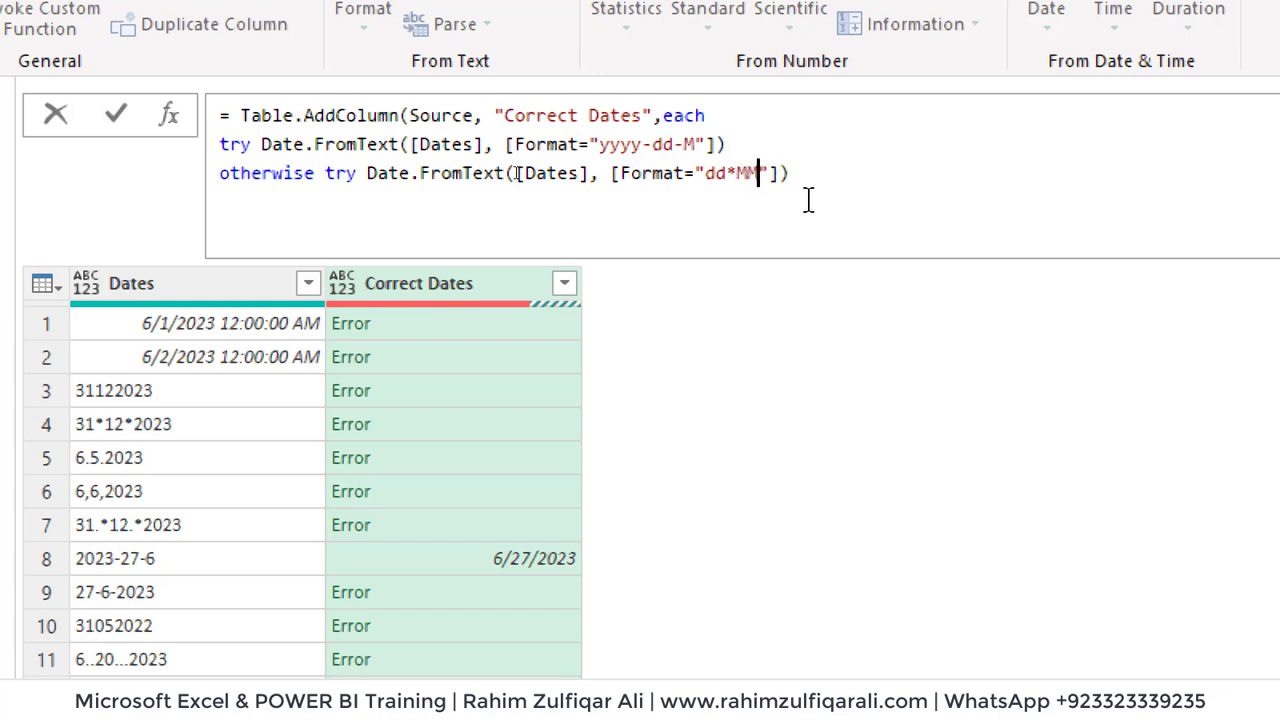
type("*yyyy")
key("Right")
key("Right")
key("Return")
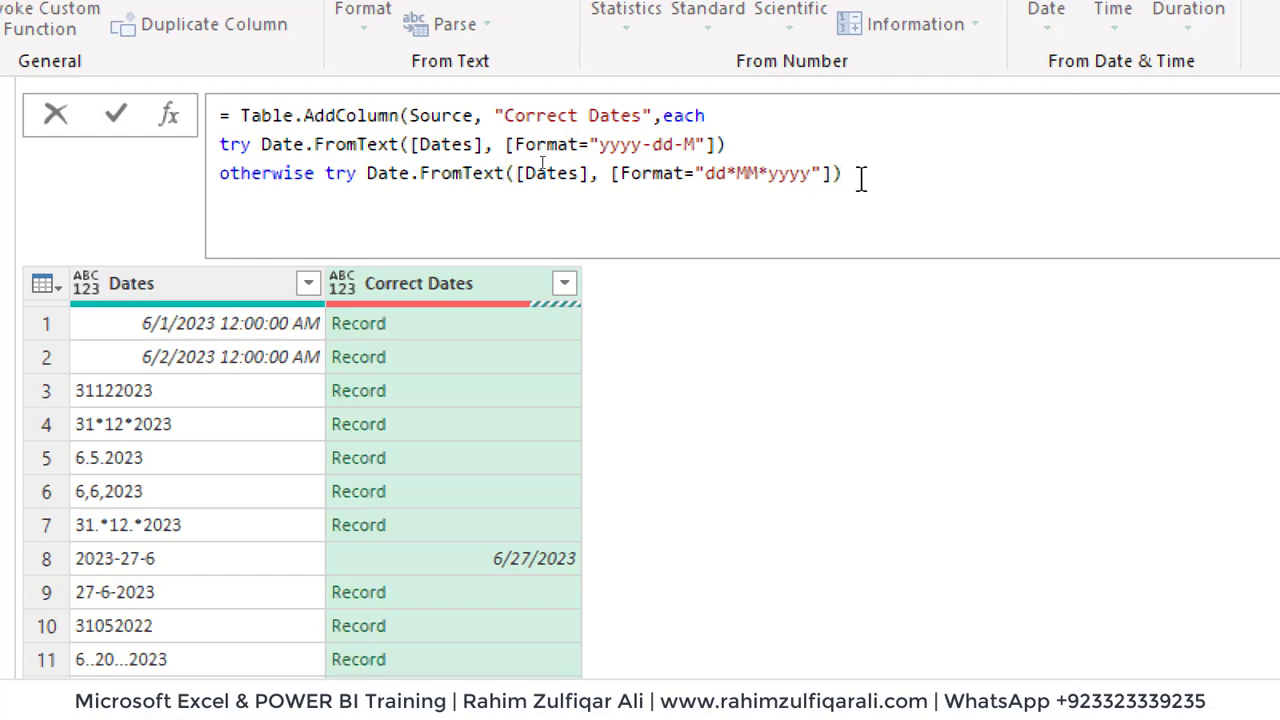
- End the formula with a final line reading otherwise null, type date)
type("otherwi")
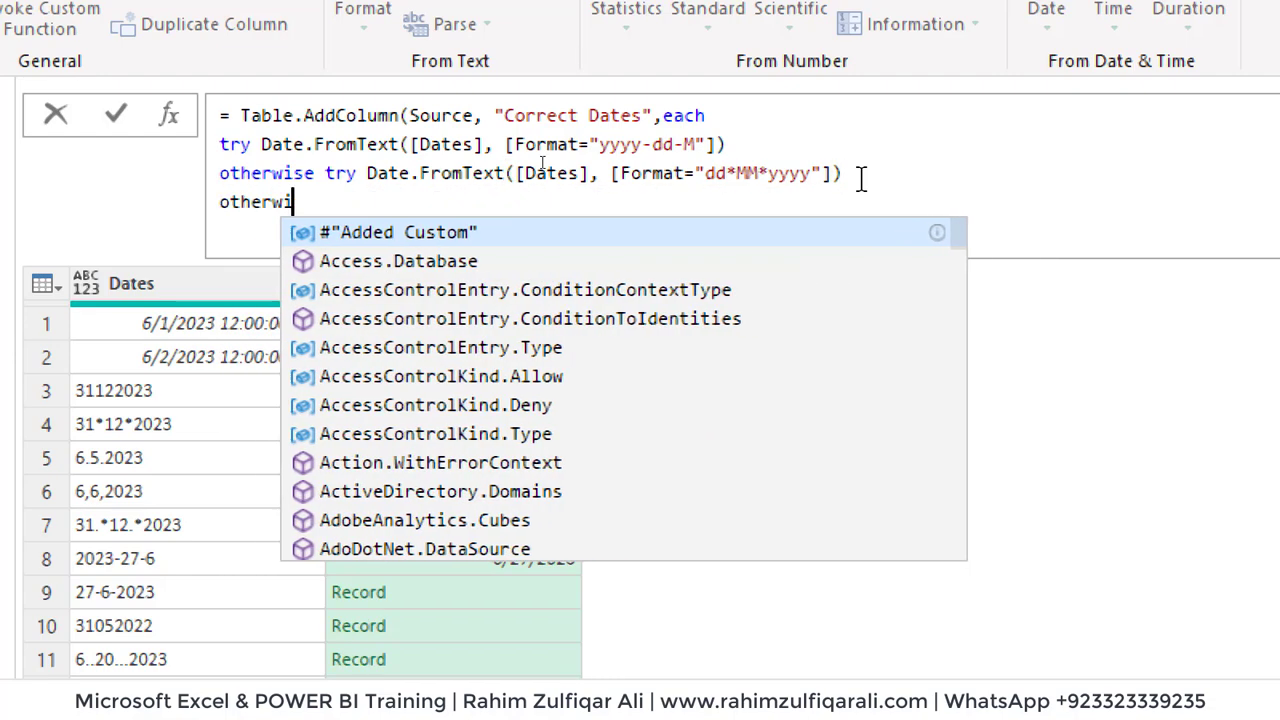
type("se null, ")
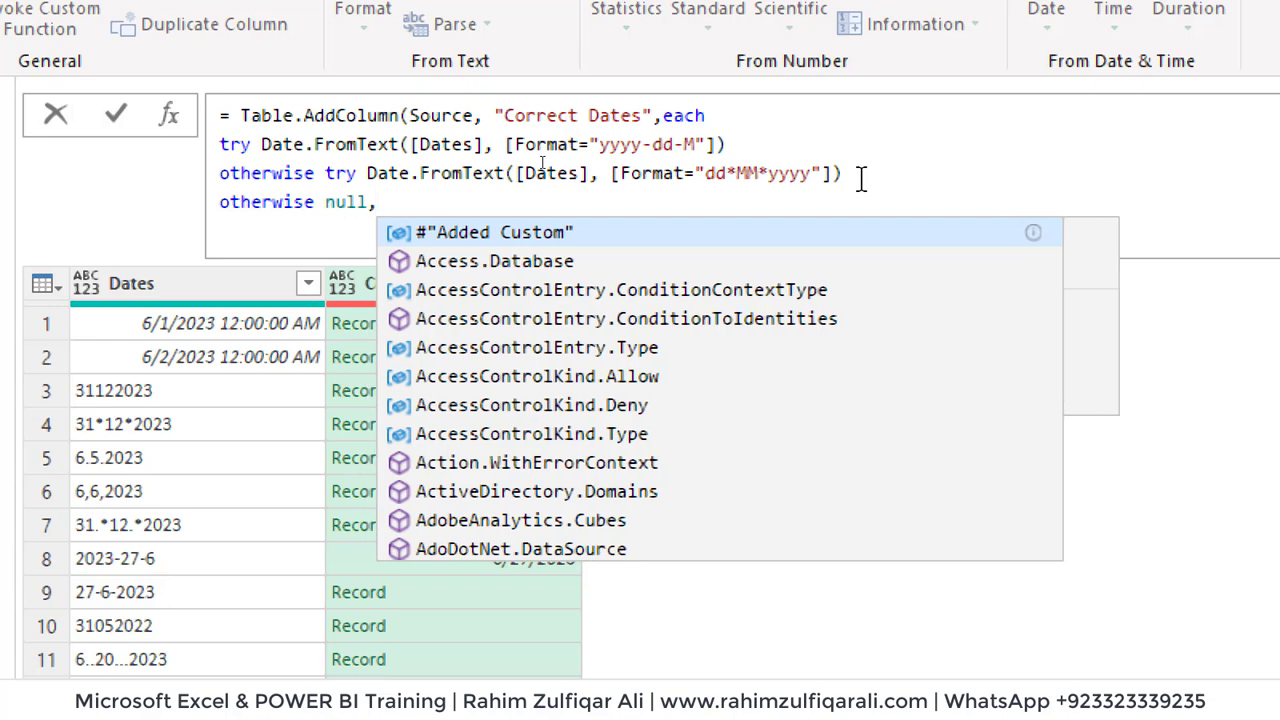
type("type dat")
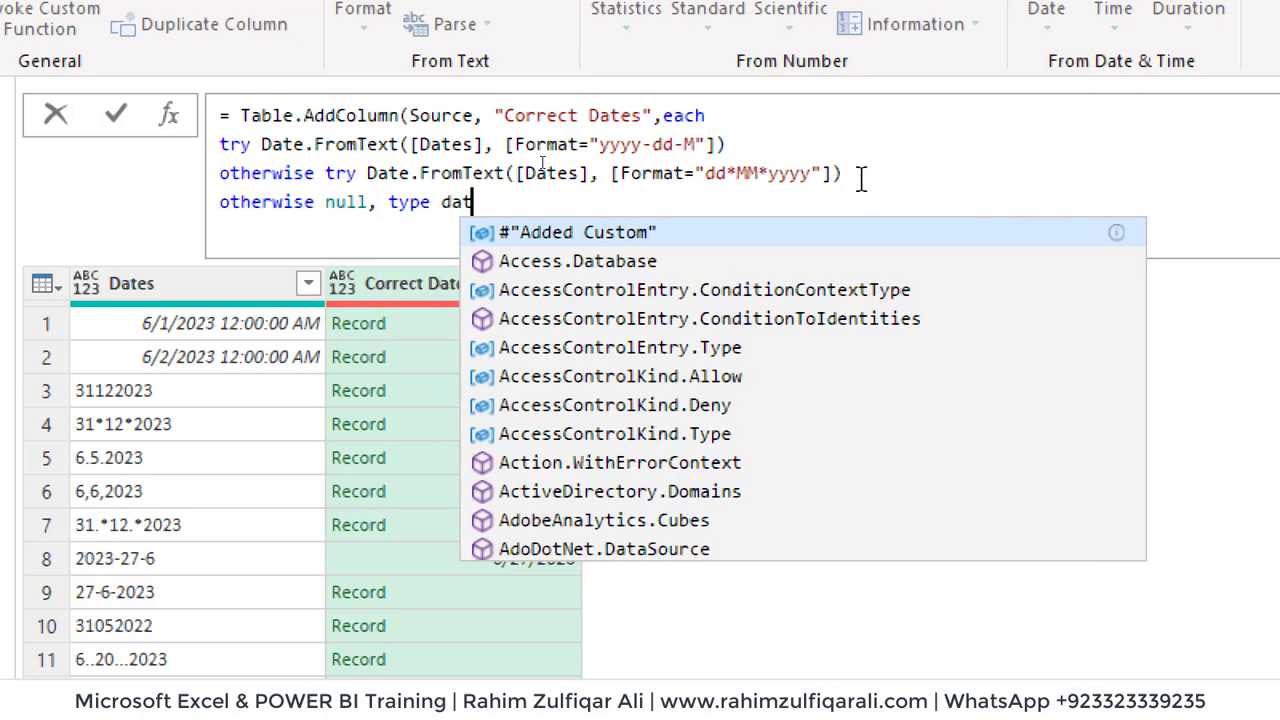
type("e)")
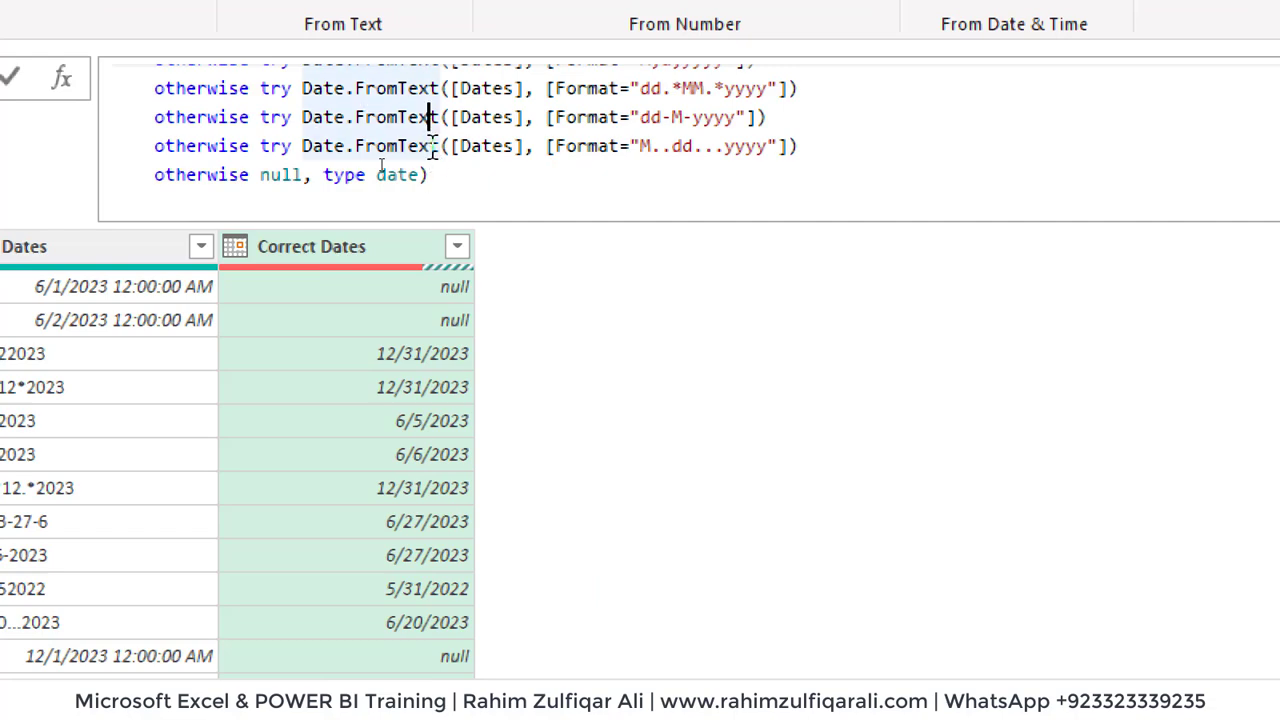
- Replace null with [Dates] in the formula's last otherwise line, keeping type date, and apply the formula
key("ctrl+Home")
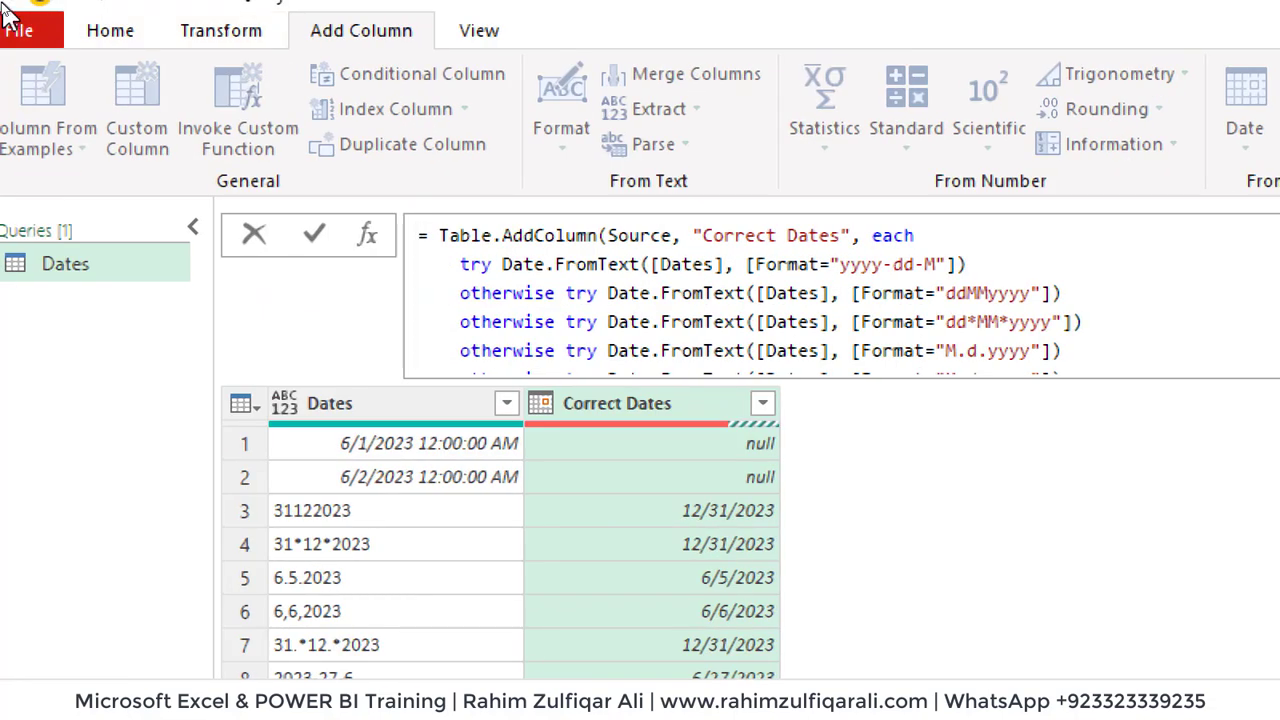
mouse_move(435, 158)
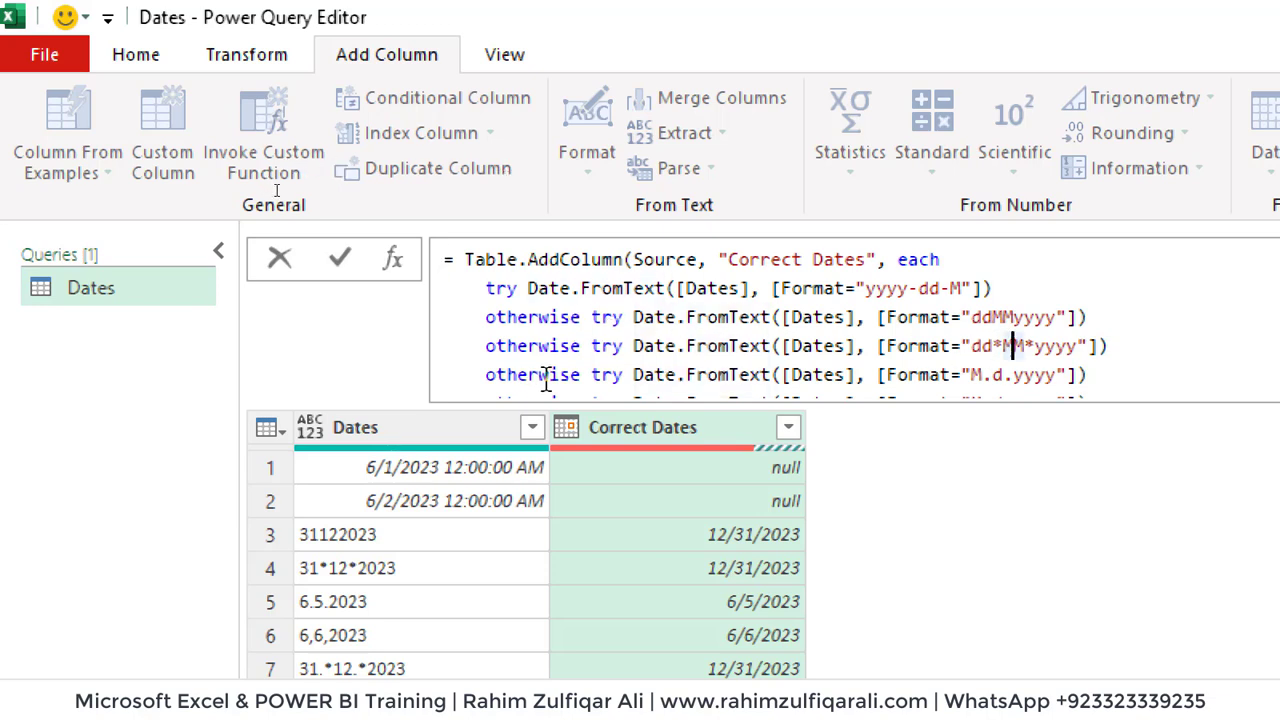
scroll(563, 378, "down", 1)
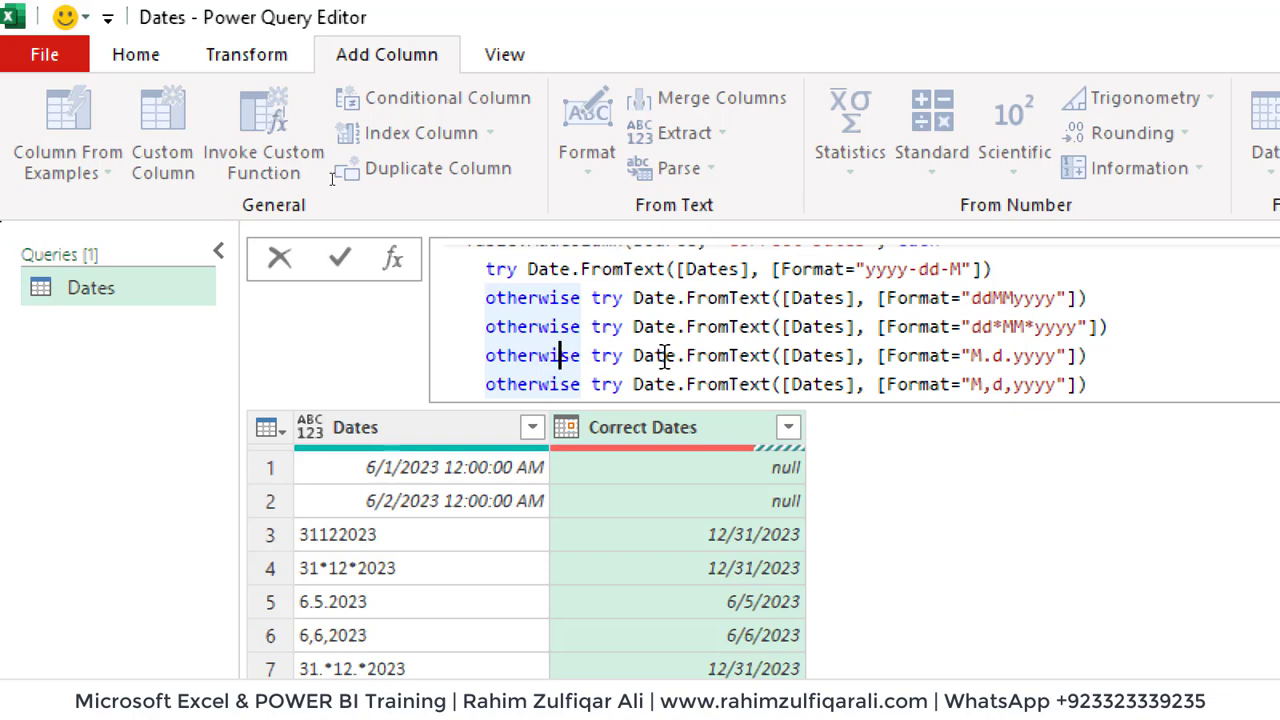
left_click(1022, 356)
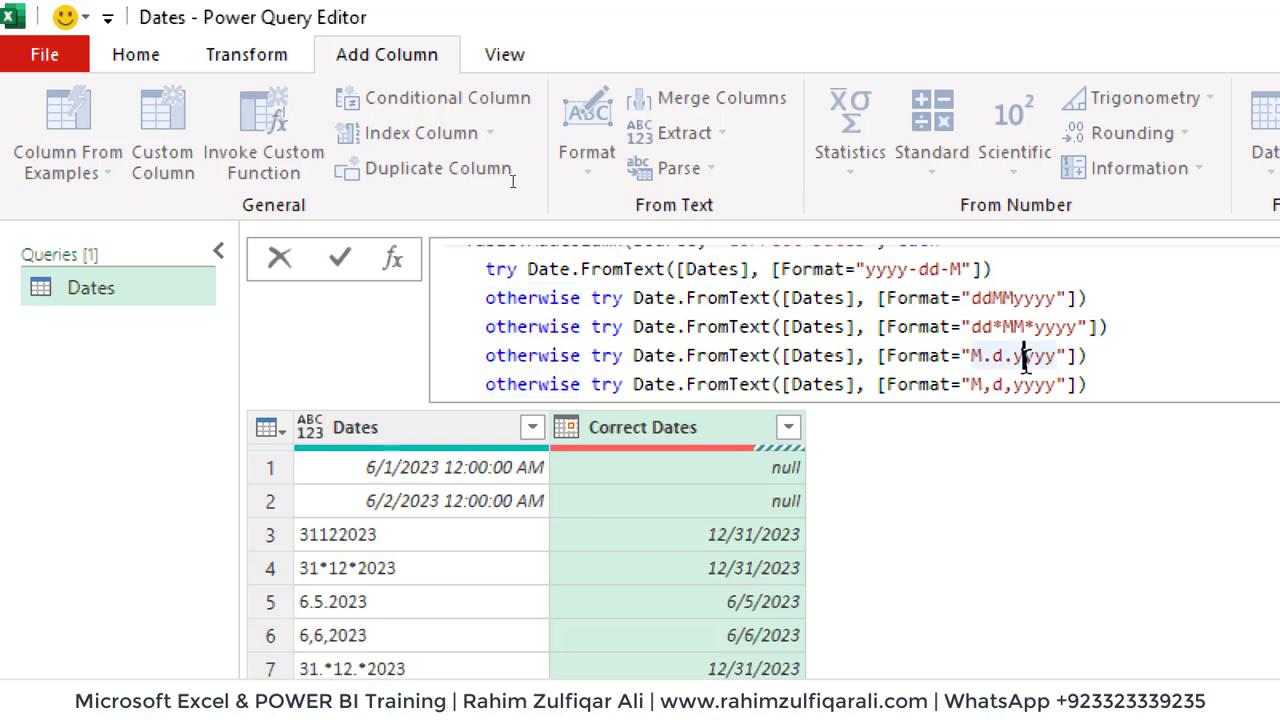
scroll(1025, 360, "down", 1)
scroll(1025, 360, "down", 3)
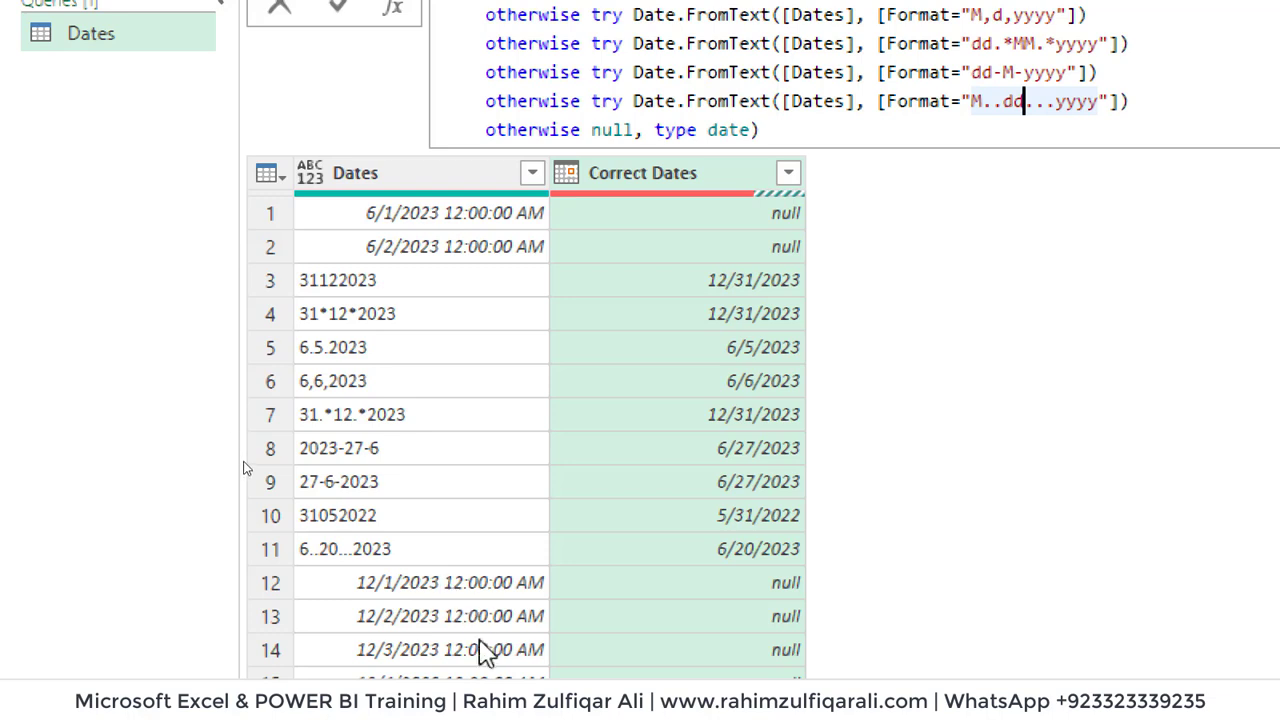
left_click(611, 130)
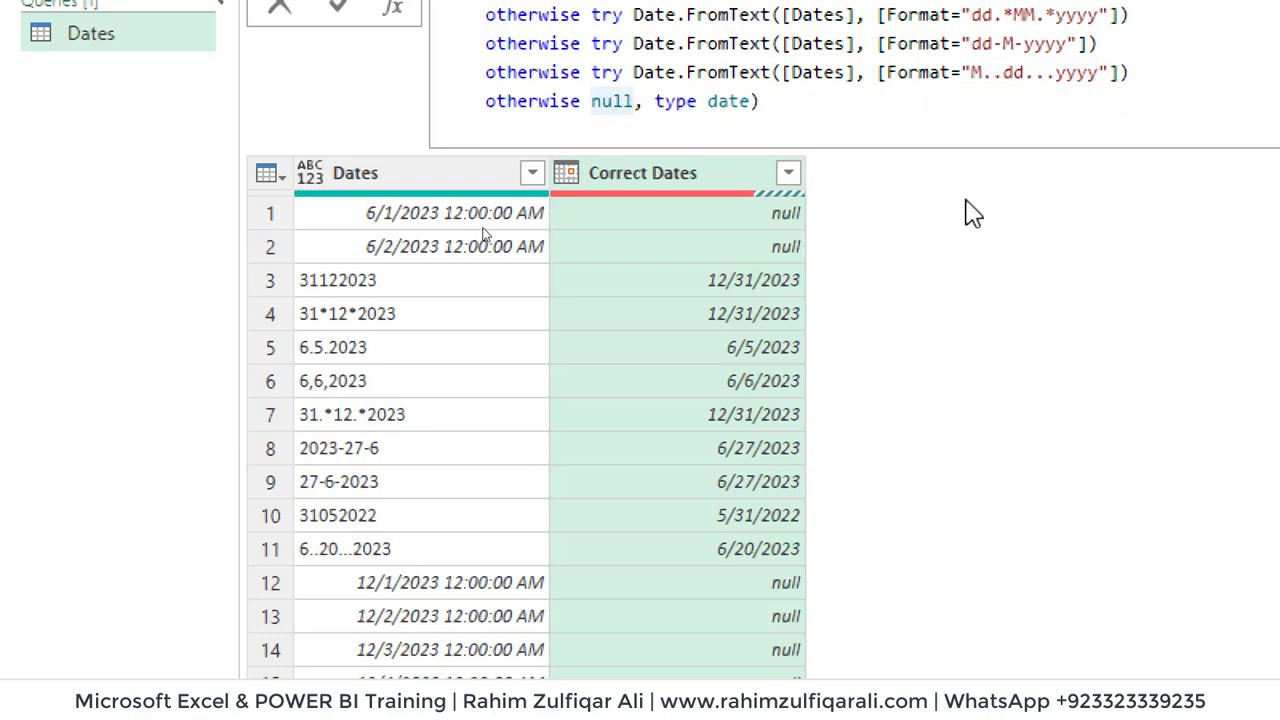
key("BackSpace")
key("BackSpace")
key("BackSpace")
key("BackSpace")
type("[")
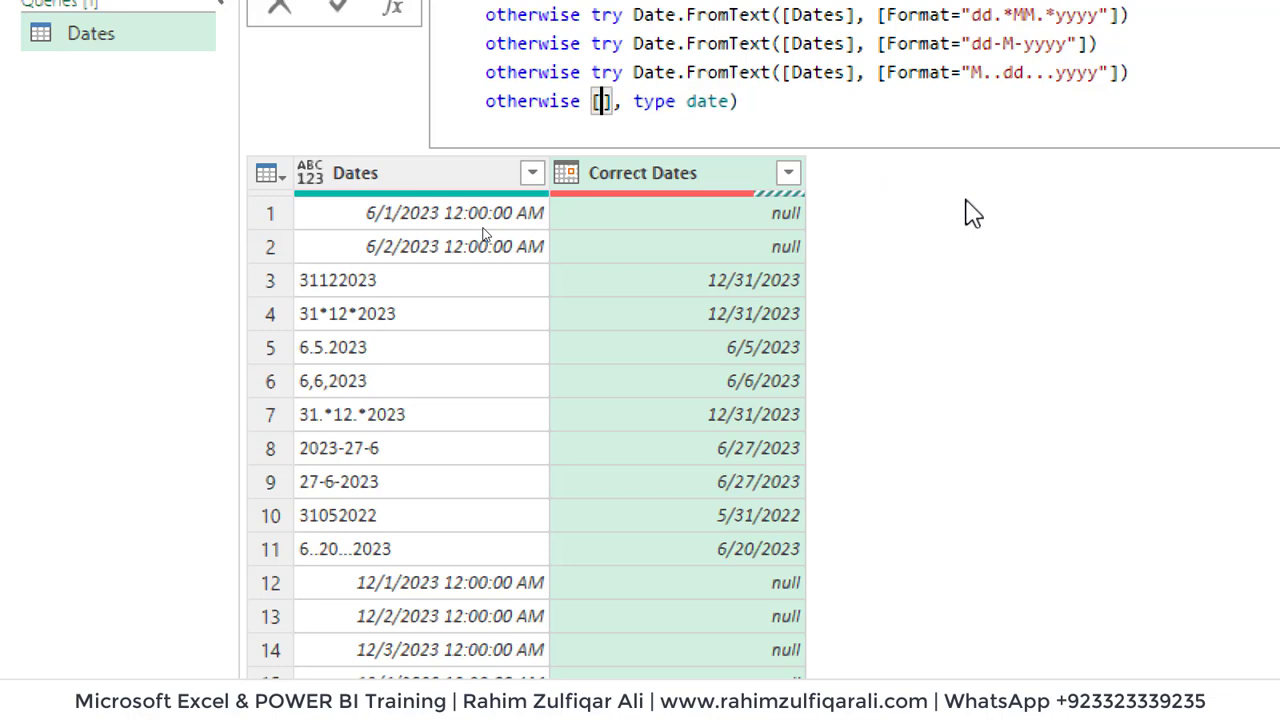
type("Dat")
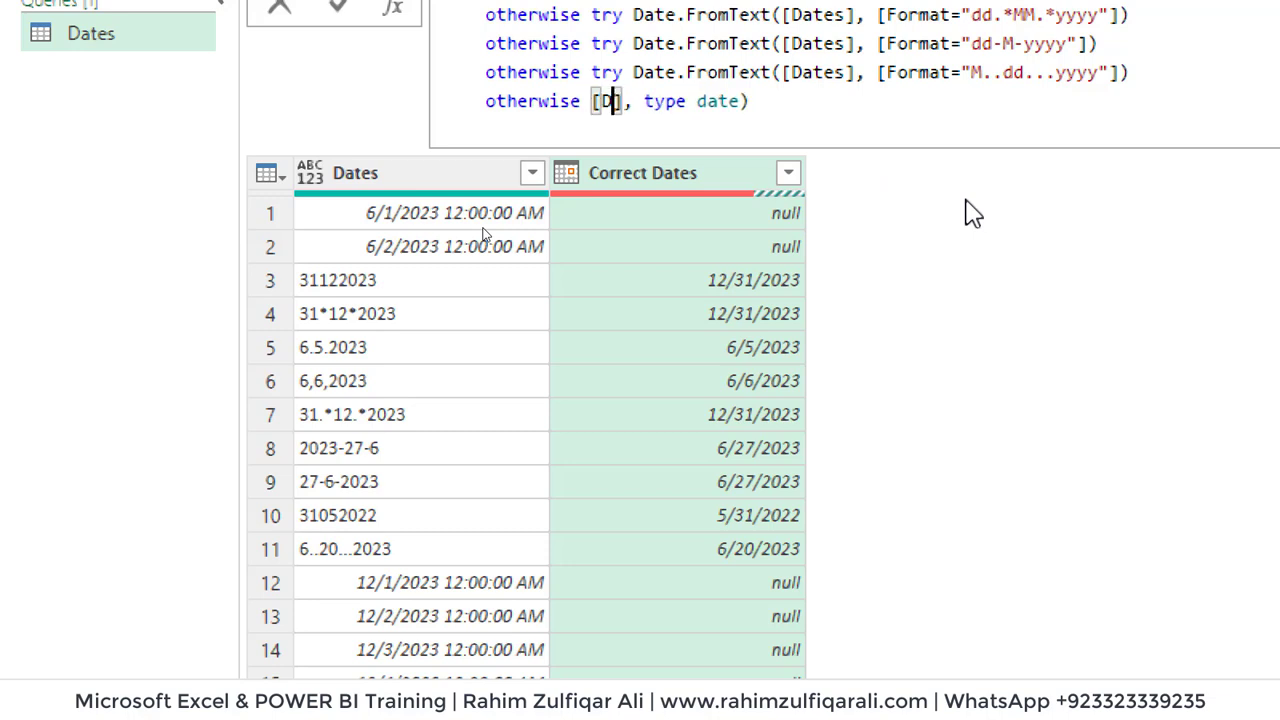
type("es")
key("Right")
key("Right")
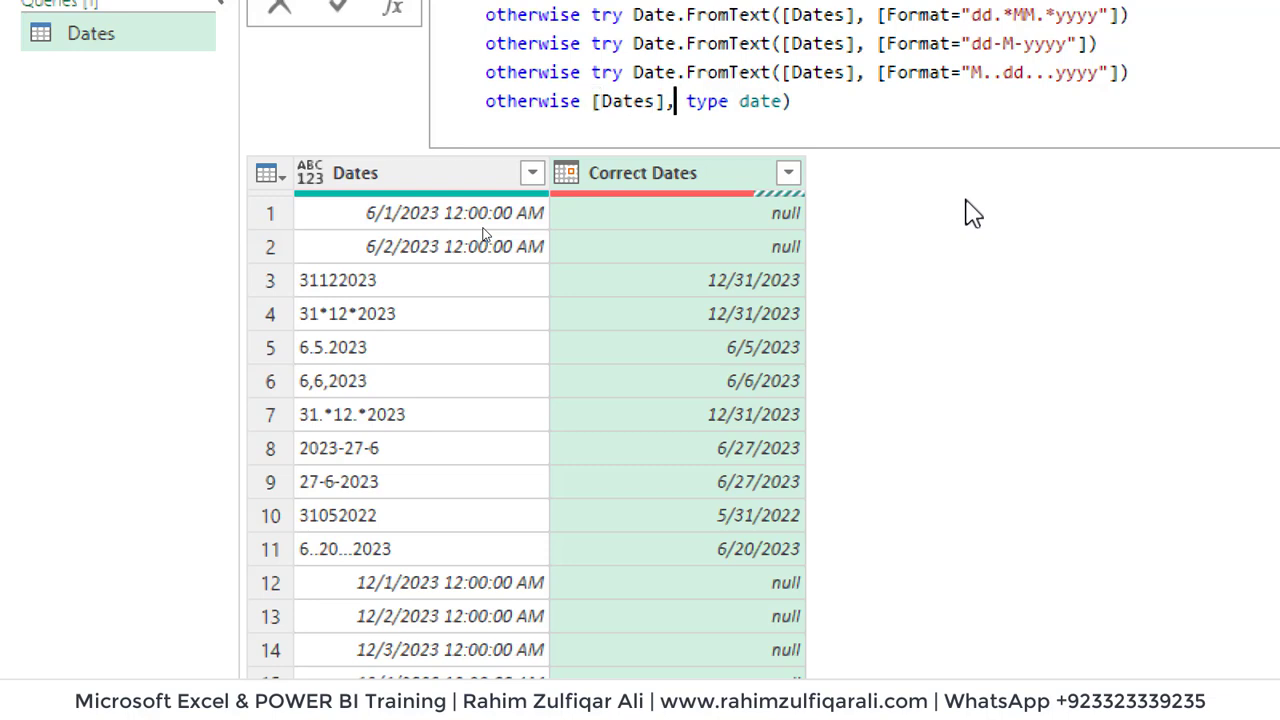
key("End")
key("Return")
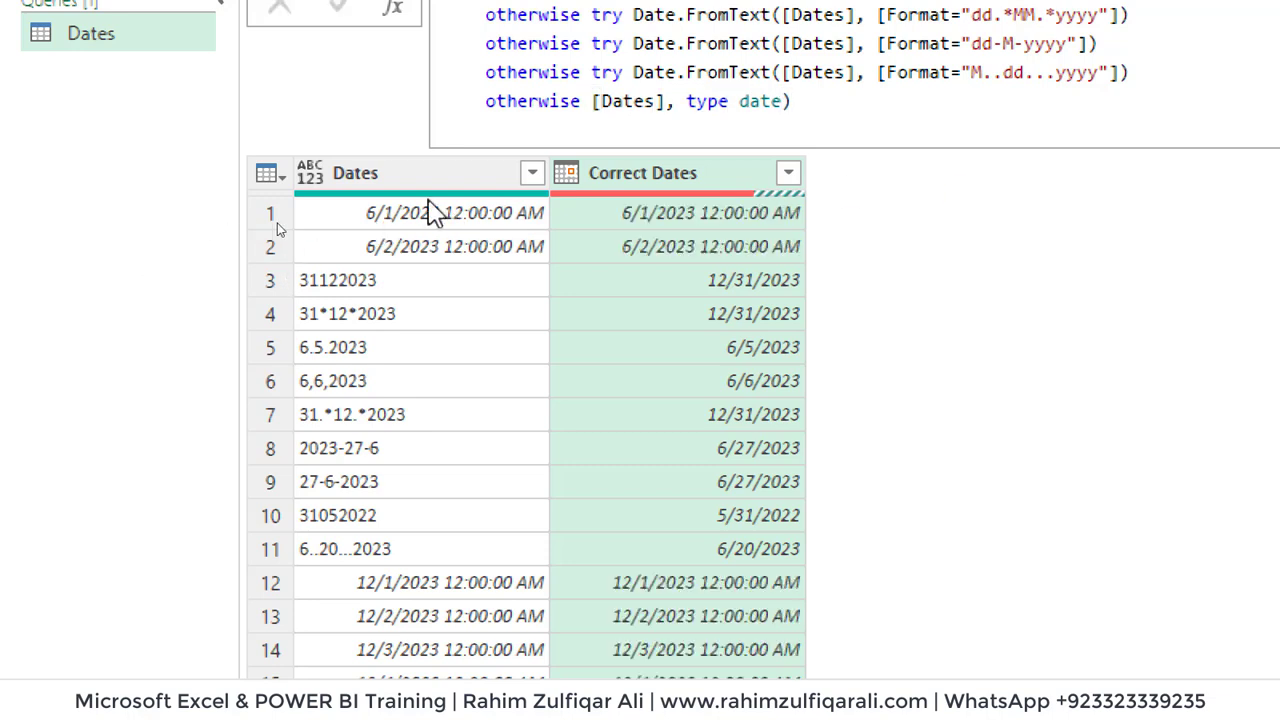
- Change the data type of the Correct Dates column to Date
left_click(567, 177)
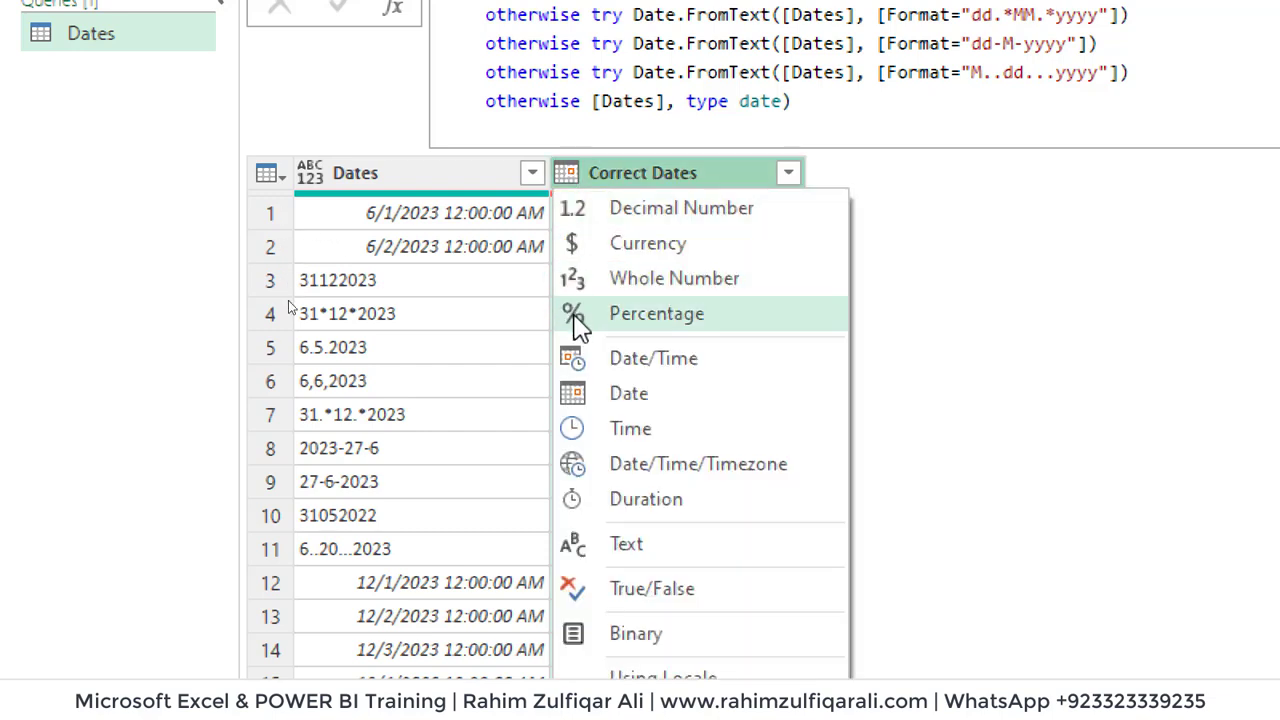
left_click(607, 396)
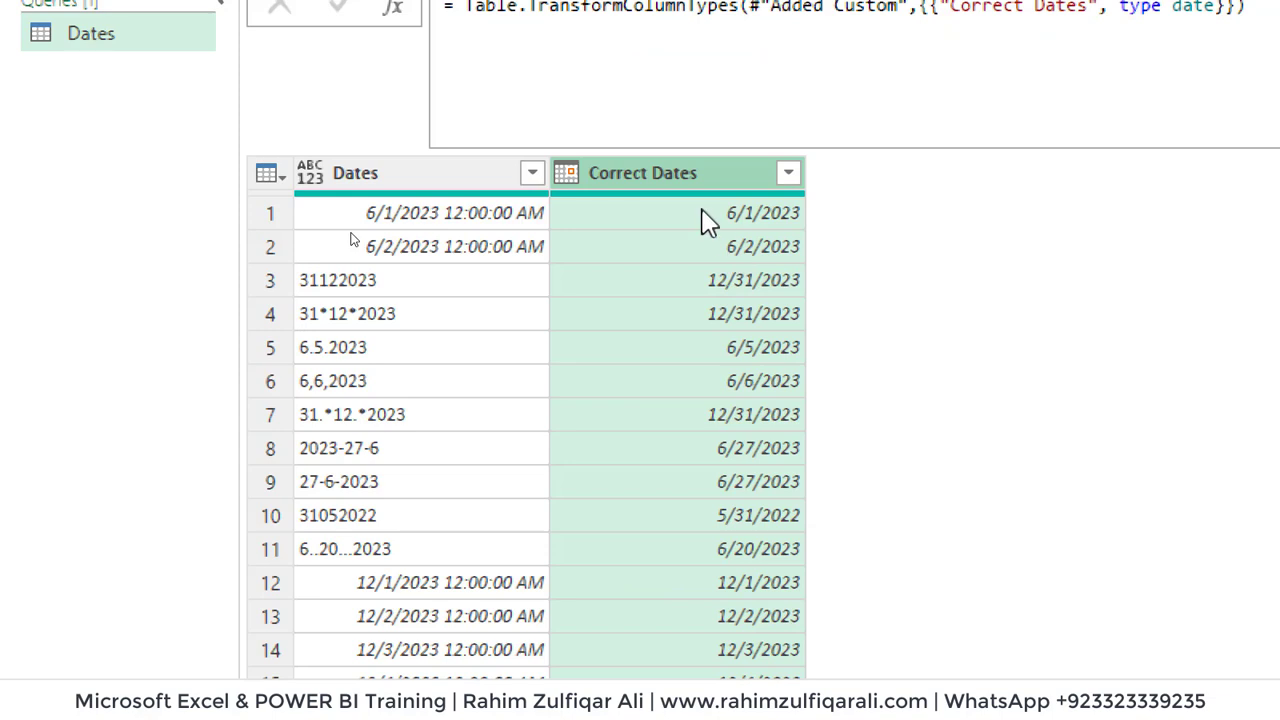
left_click(390, 318)
left_click(388, 421)
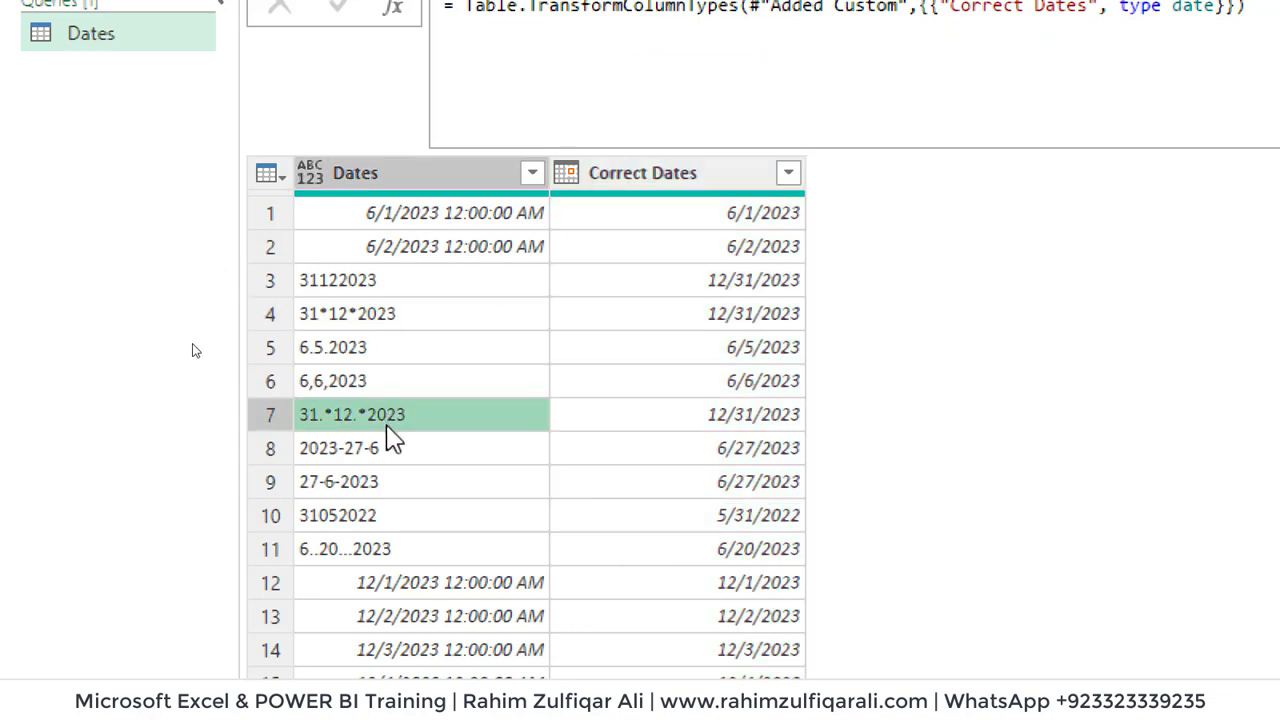
left_click(391, 488)
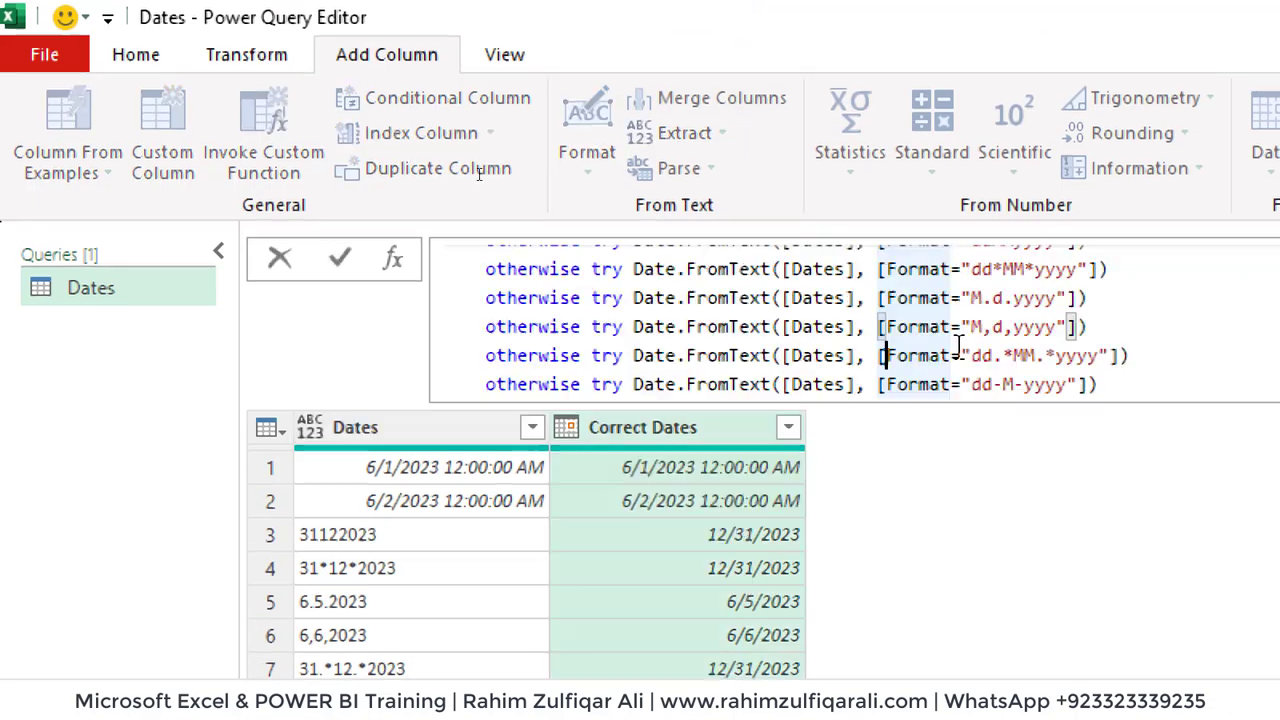
left_click(958, 349)
scroll(958, 349, "up", 5)
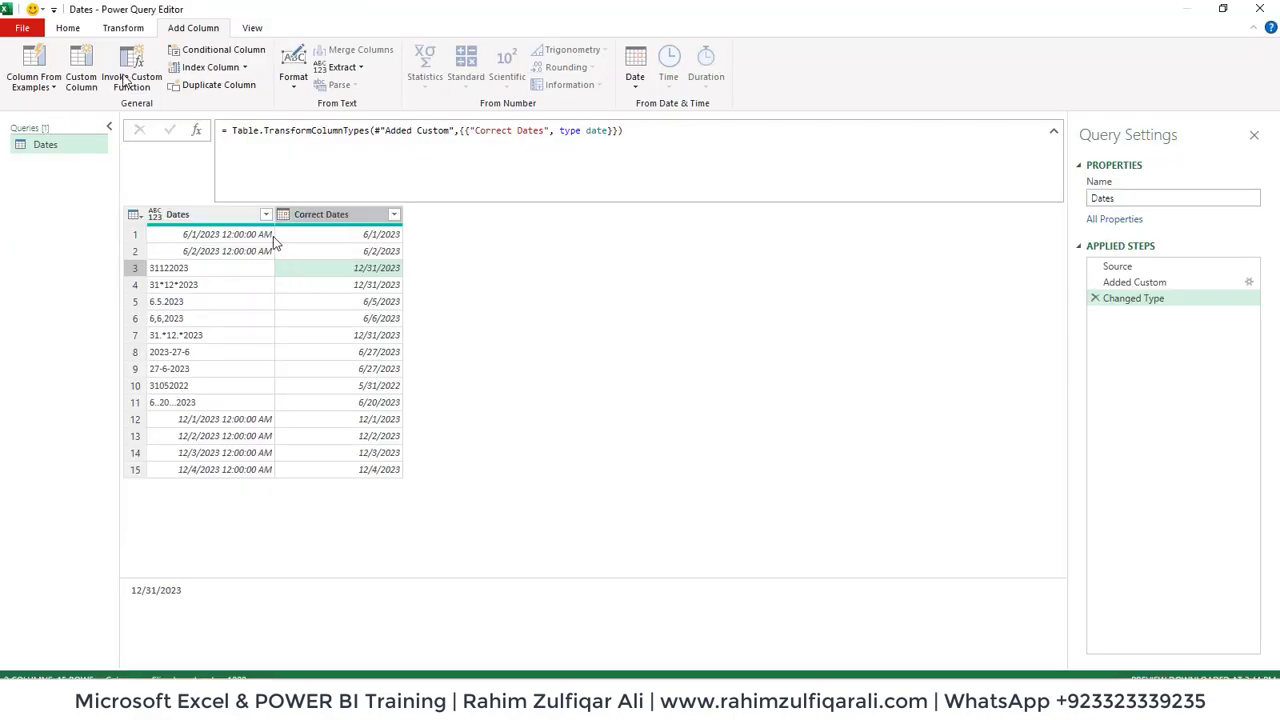
- Close the query editor and load the Dates query into a new worksheet
left_click(67, 27)
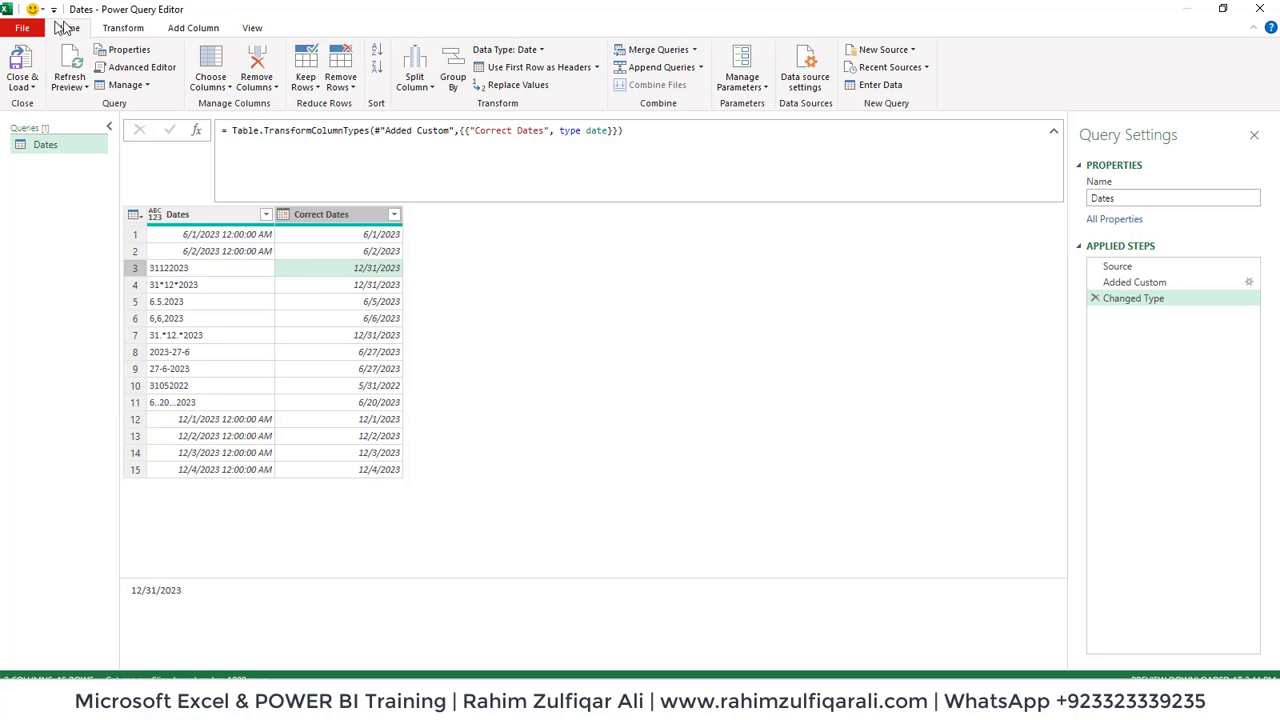
left_click(24, 88)
left_click(42, 113)
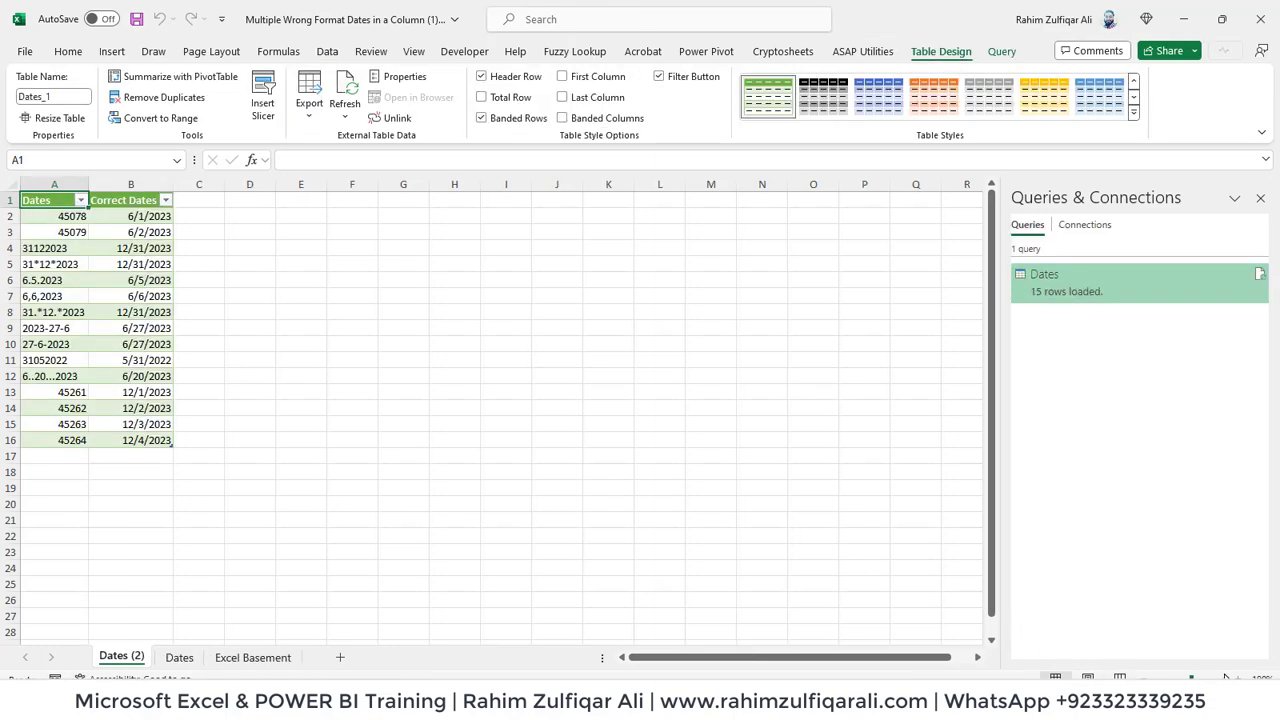
scroll(490, 410, "up", 5, "ctrl")
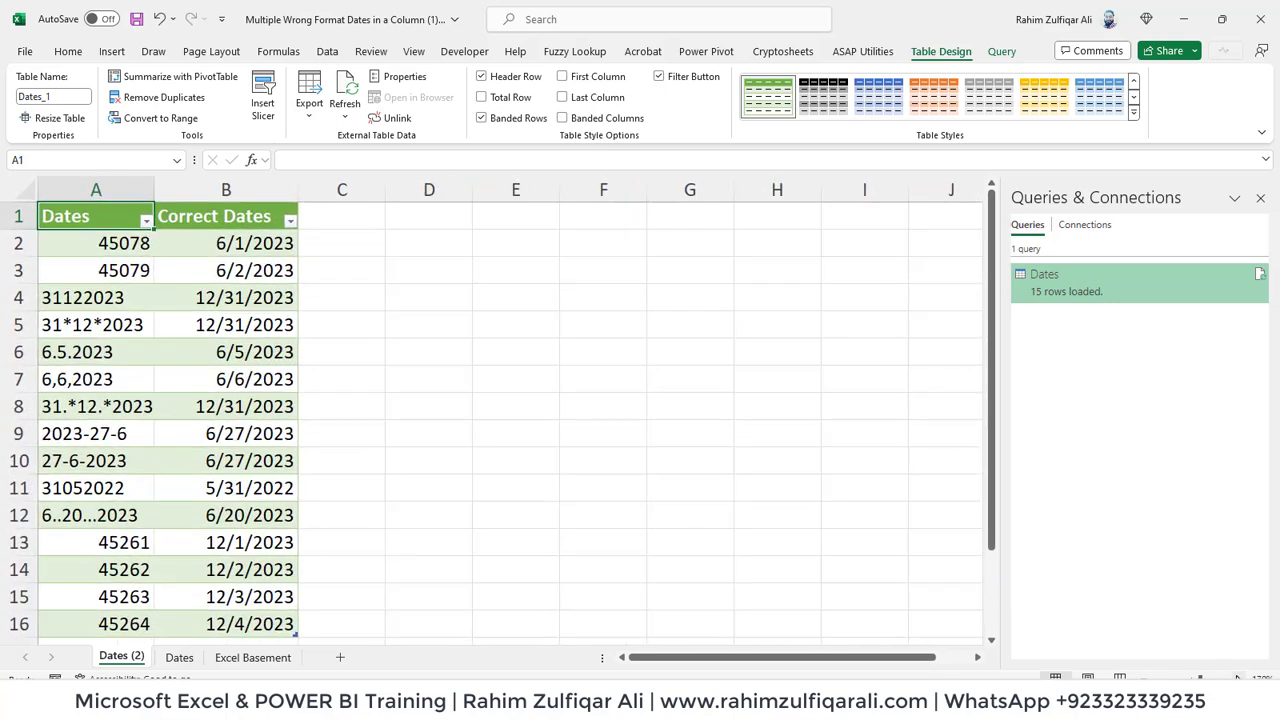
left_click(176, 456)
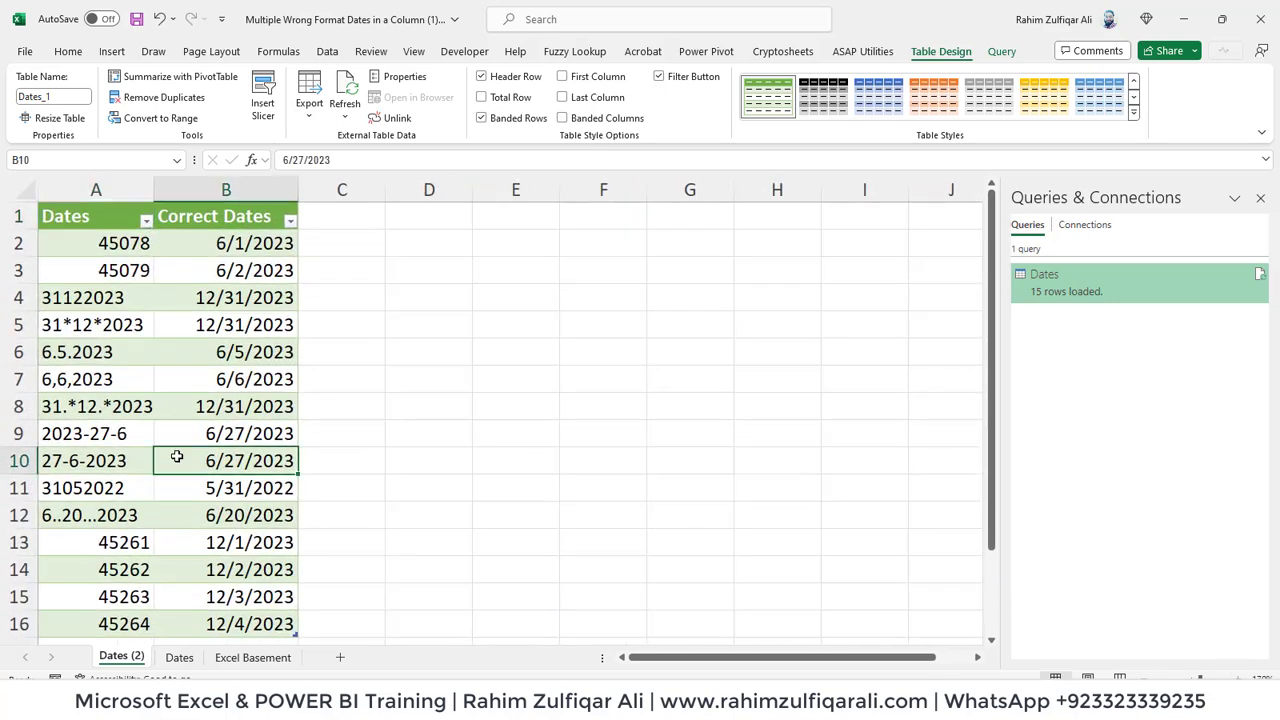
- On the Dates sheet, copy cells A5:A8 and paste them directly below the table, starting at A17
key("ctrl+Page_Down")
key("Down")
key("Down")
key("Down")
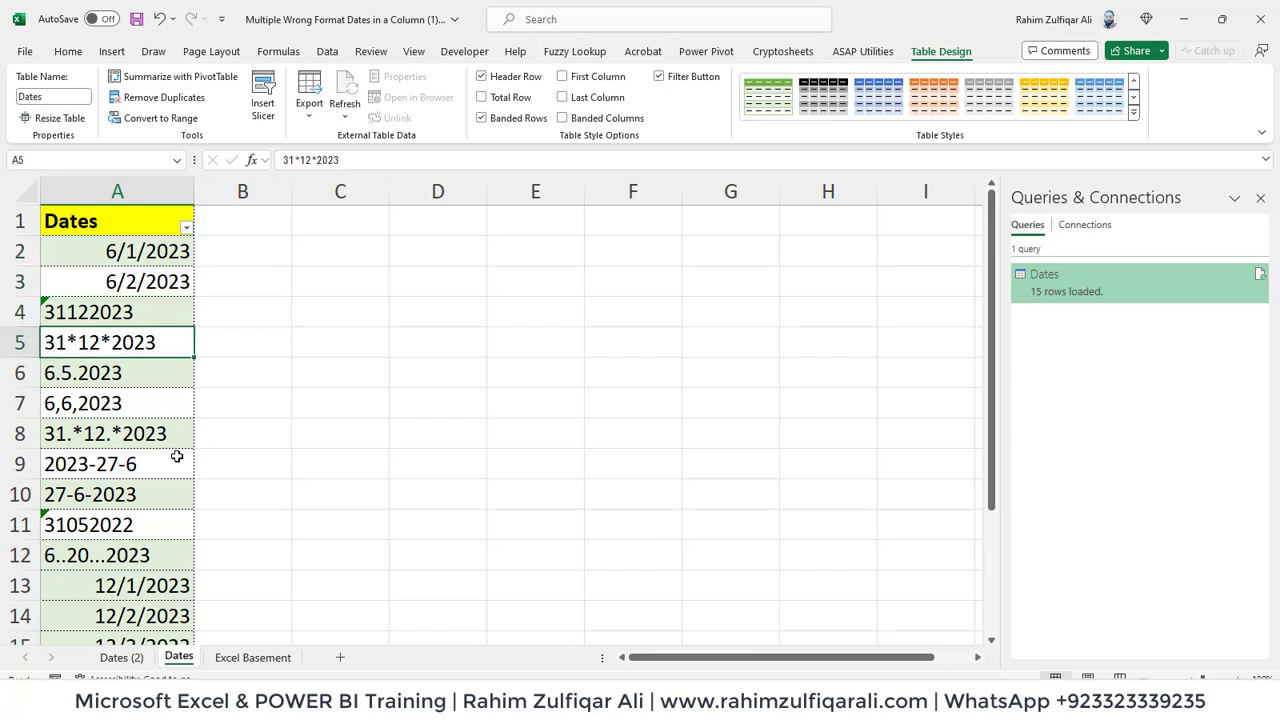
key("shift+Down")
key("shift+Down")
key("shift+Down")
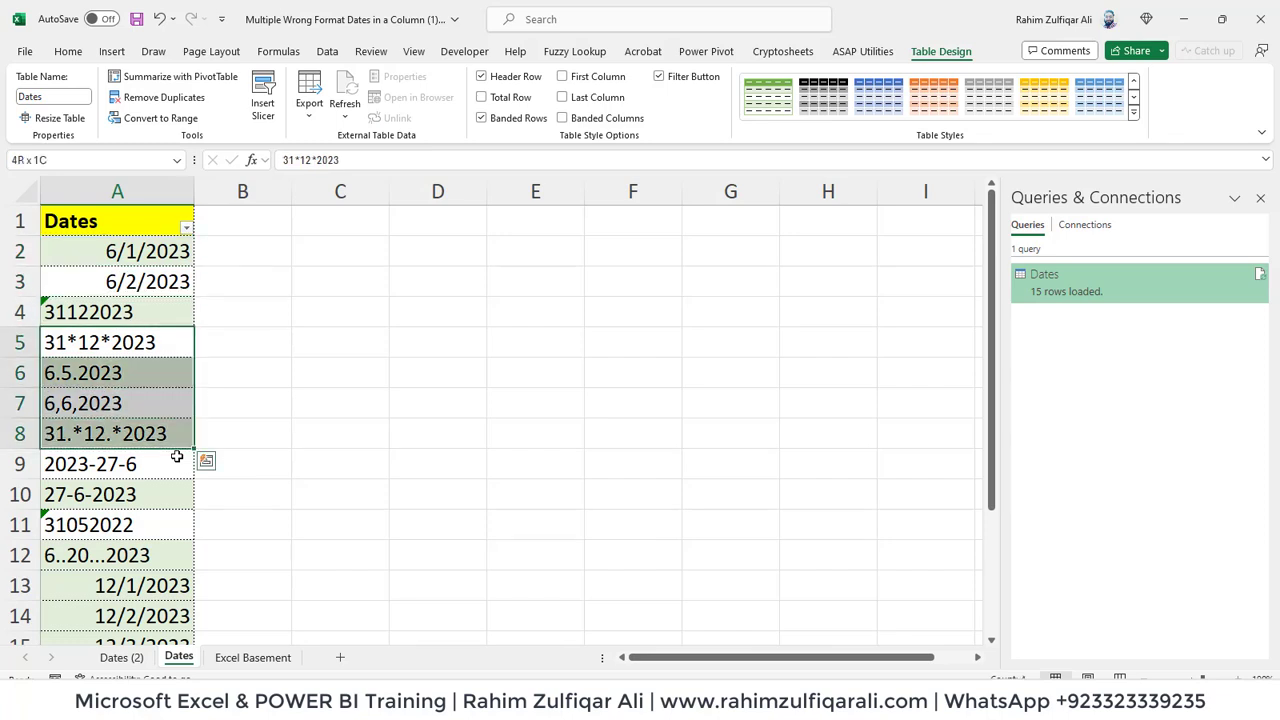
key("ctrl+c")
key("Down")
key("ctrl+Down")
key("Down")
key("Down")
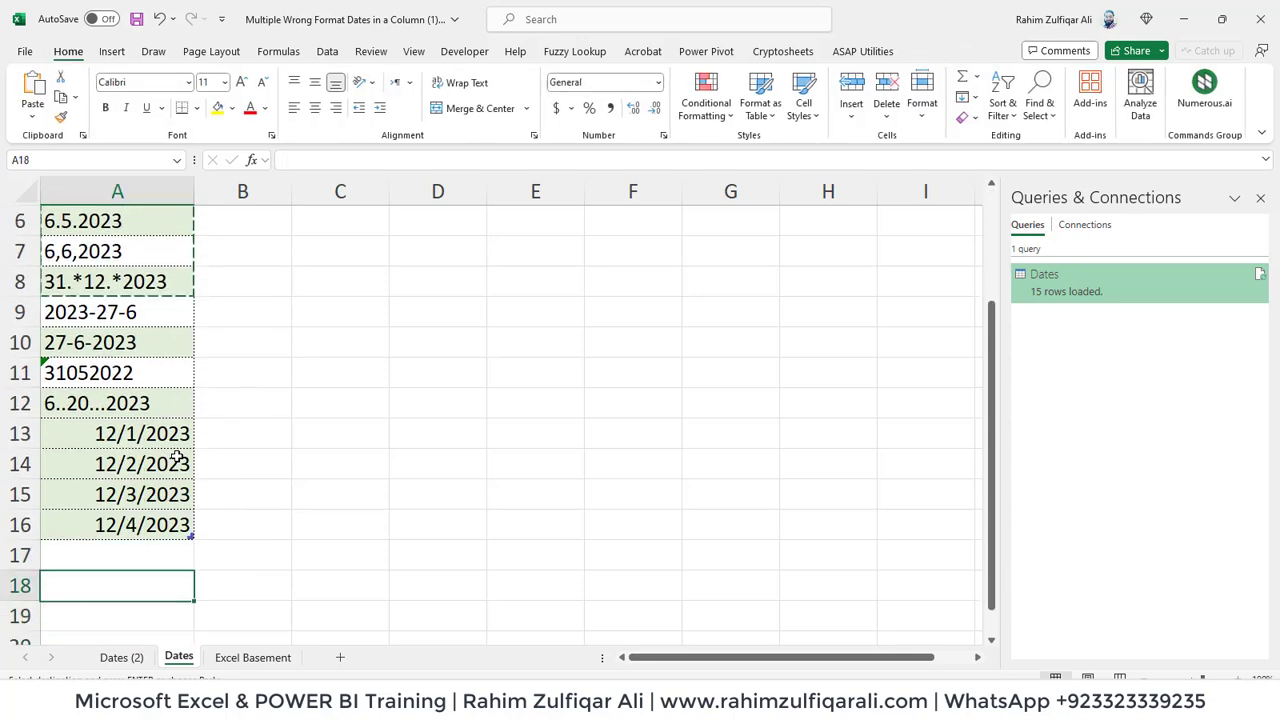
key("Up")
key("ctrl+v")
key("Down")
key("Down")
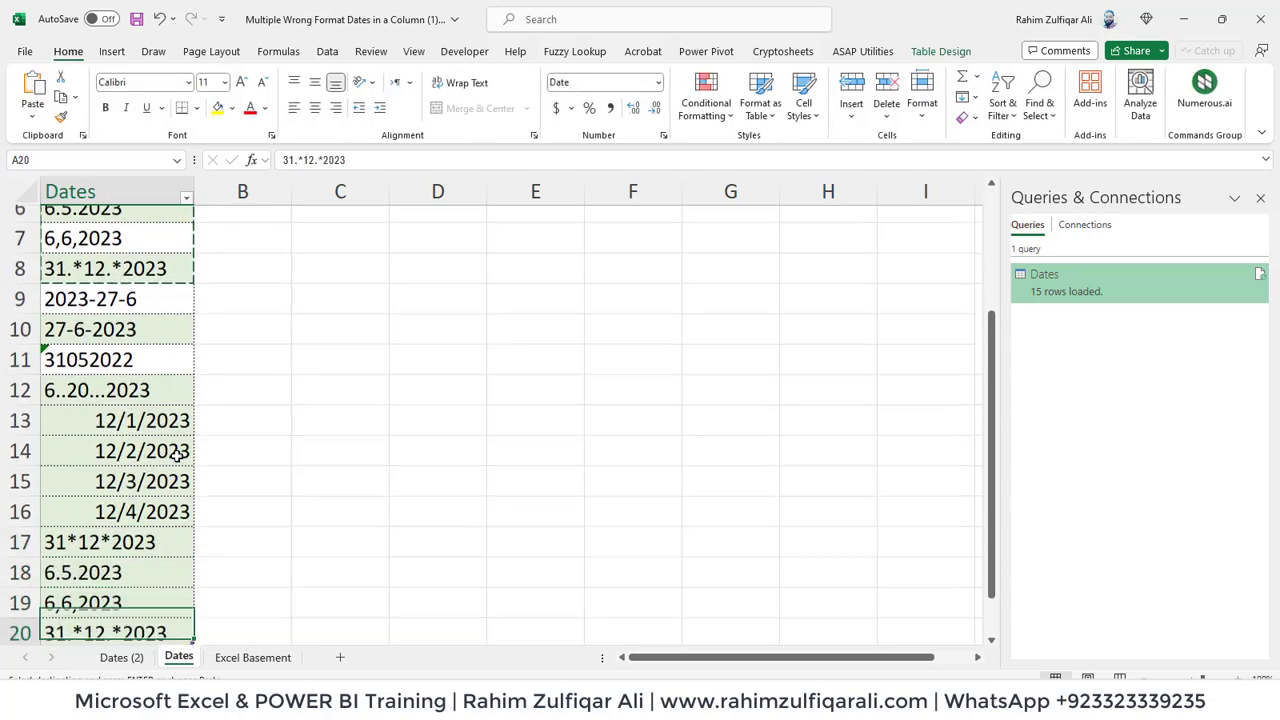
- Change the pasted entry in A18 to 6.5.2021 and the one in A19 to 6,9,2023
key("Up")
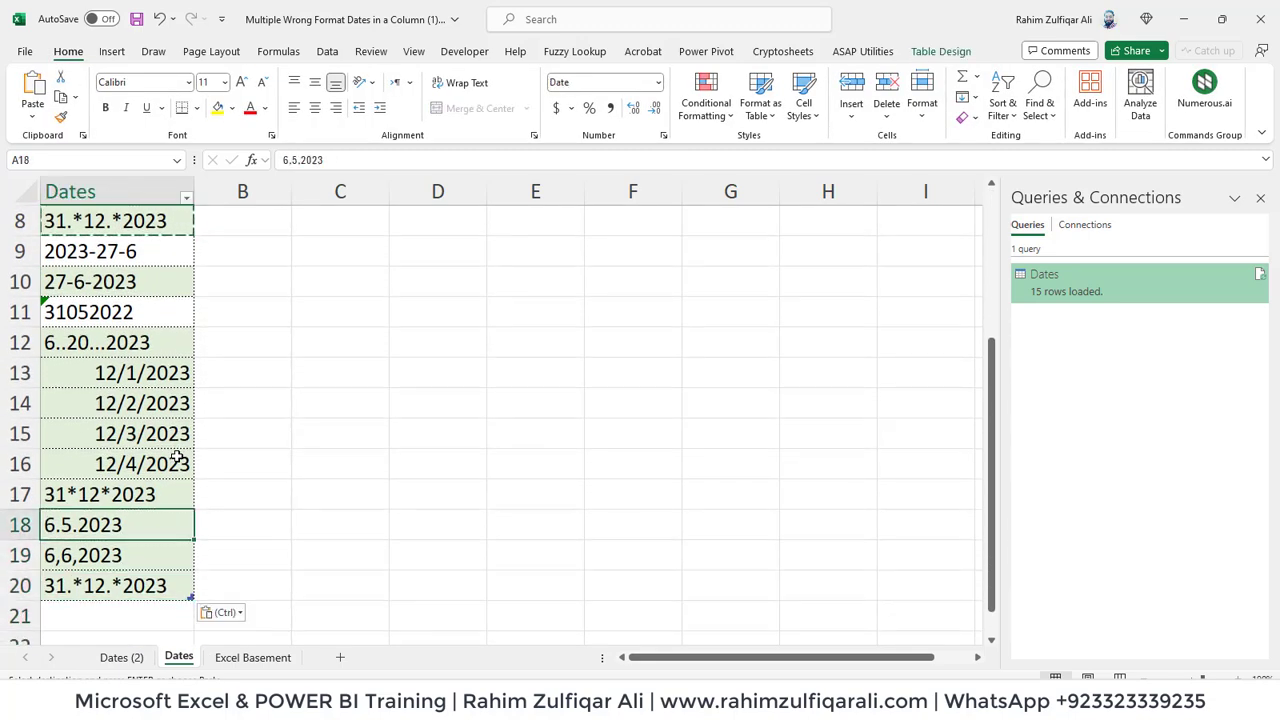
key("F2")
type("1")
key("Return")
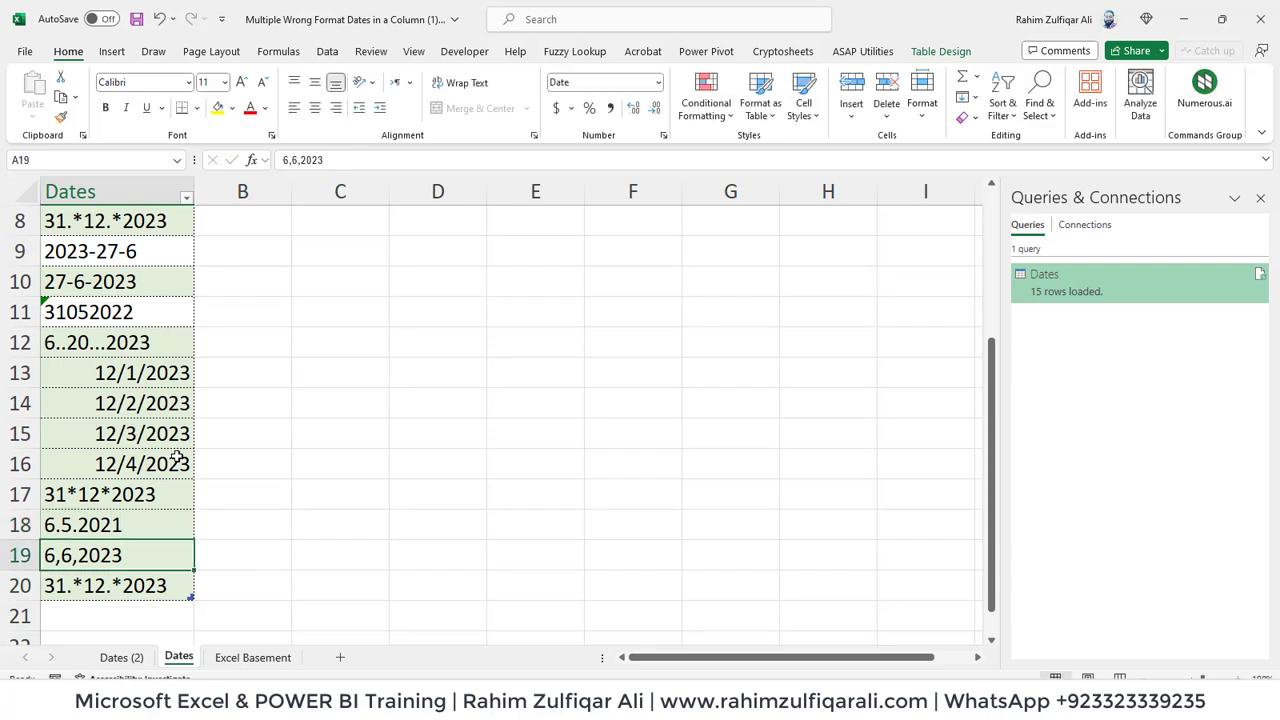
key("F2")
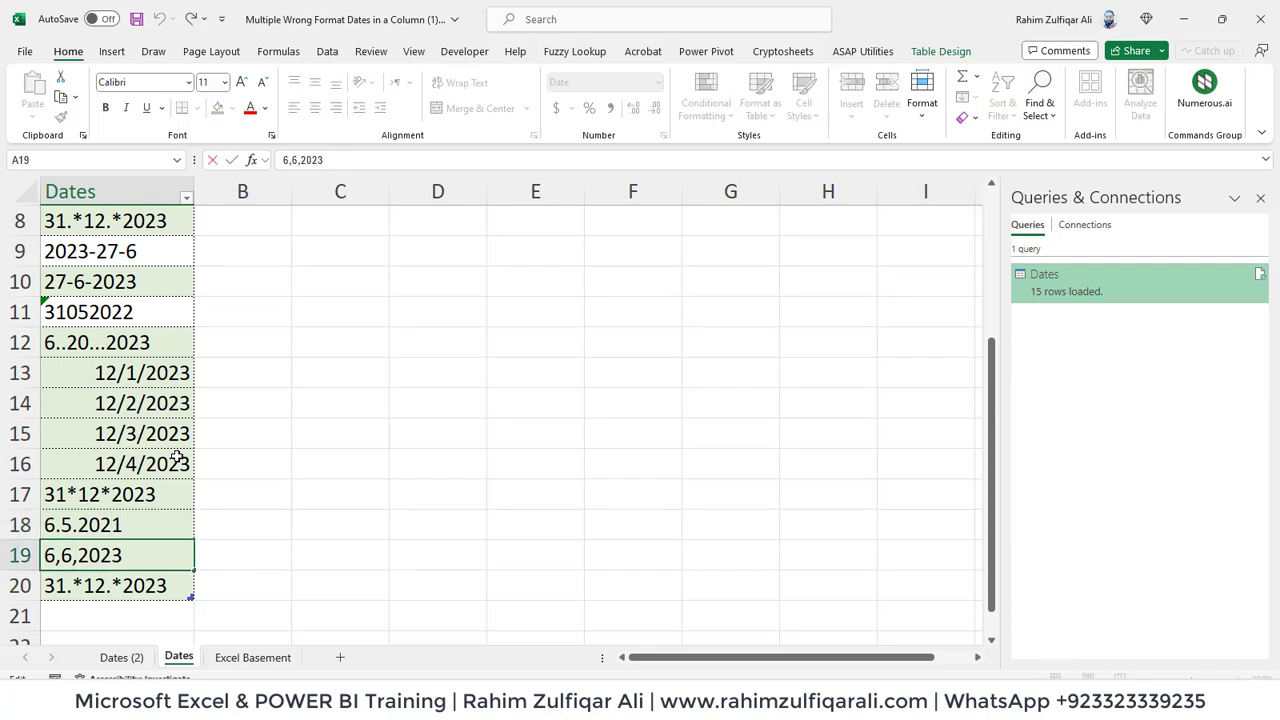
type("9")
key("Return")
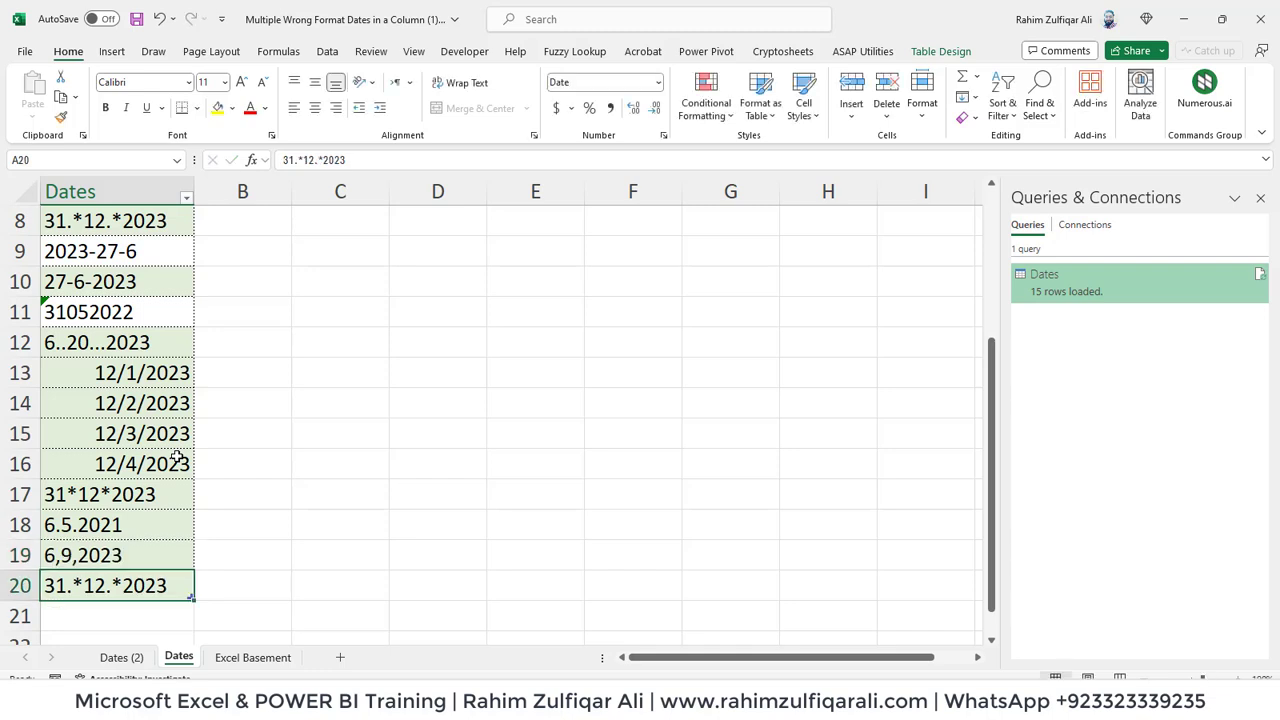
- Change the last pasted entry, in cell A20, to 08.*11.*2023
key("F2")
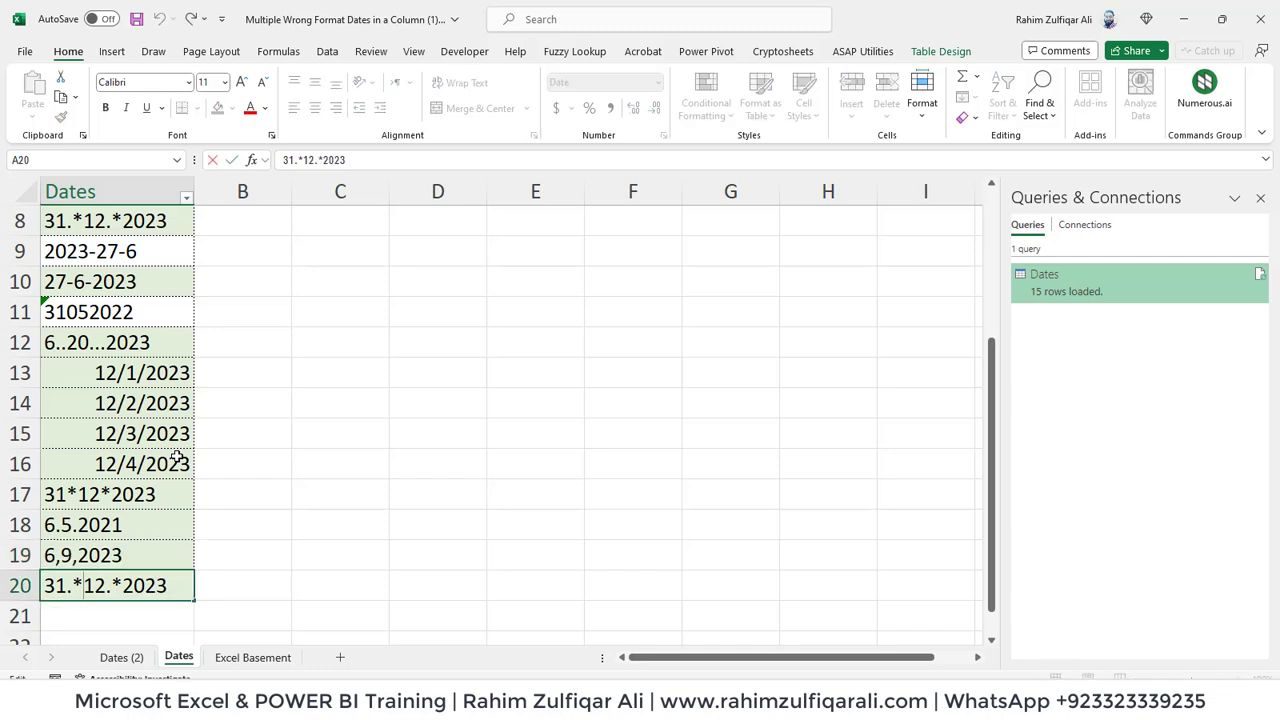
key("Right")
key("Right")
key("BackSpace")
type("1")
type("08")
key("Return")
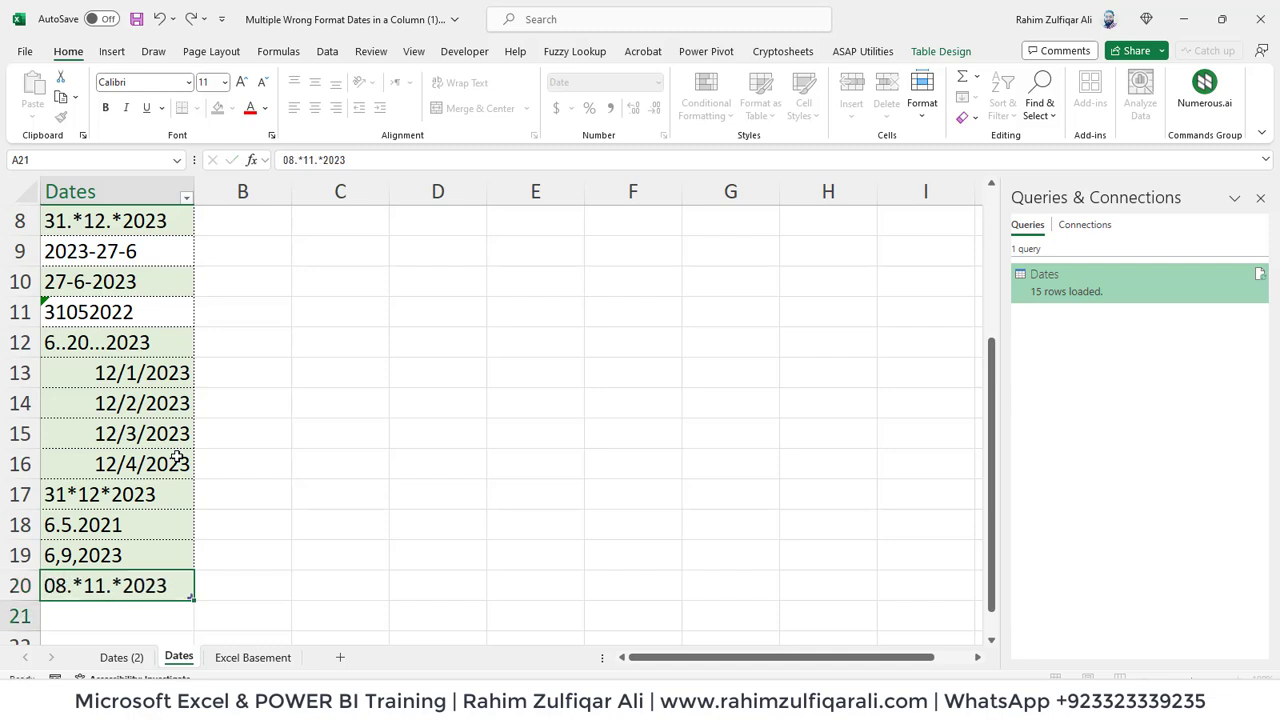
key("Up")
key("Up")
key("Up")
key("Up")
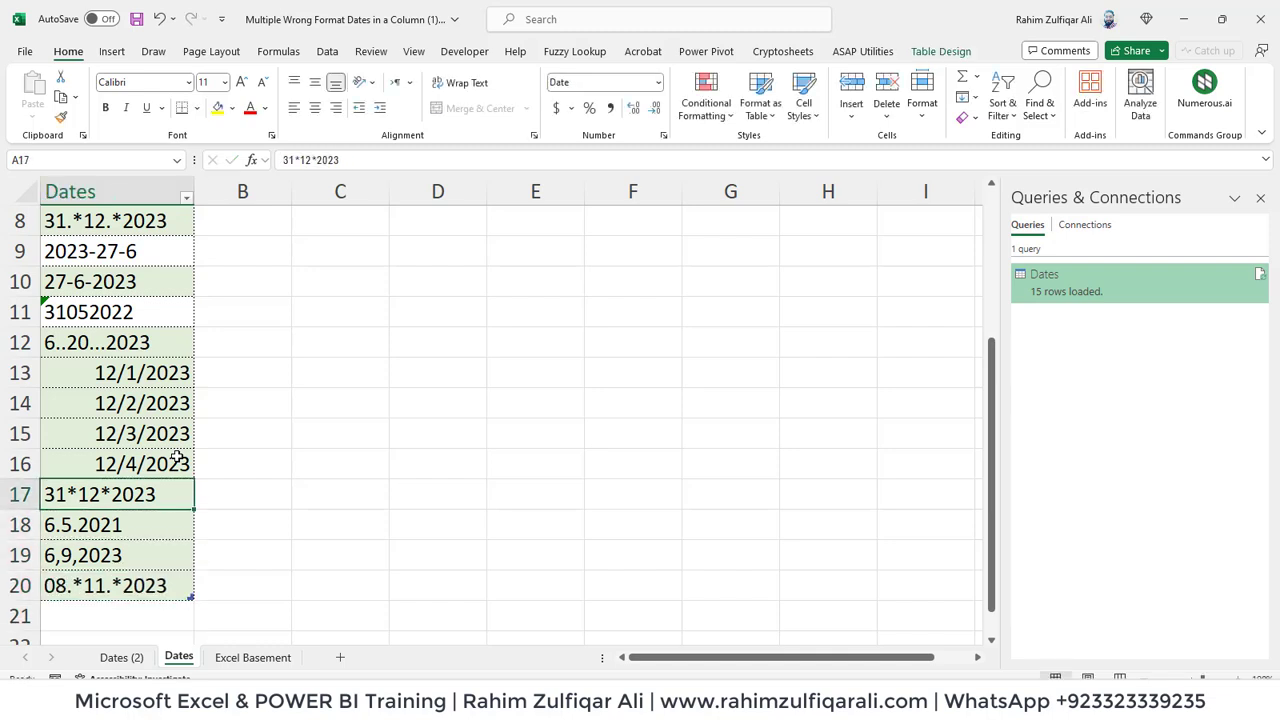
key("Up")
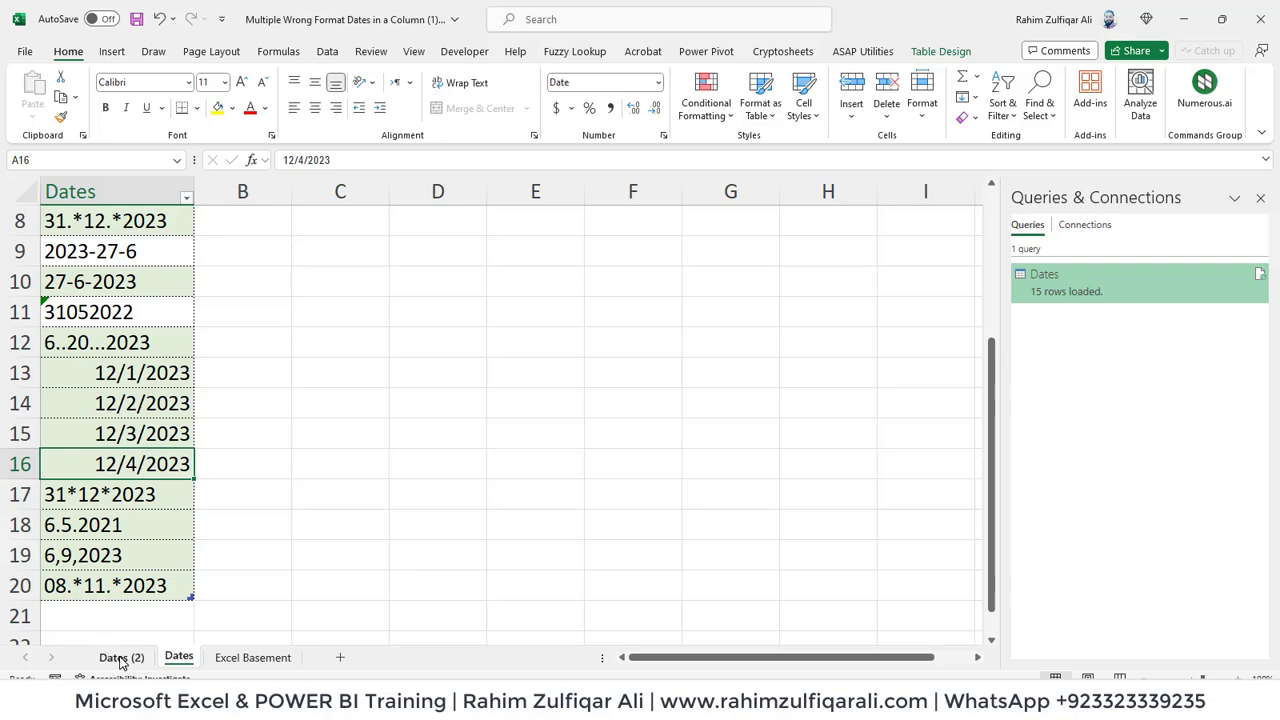
- Refresh the query output table on the Dates (2) sheet to bring in the rows added to the source
left_click(119, 657)
key("Down")
key("Down")
key("Down")
key("Down")
key("Down")
key("Down")
key("Down")
key("Down")
key("Down")
key("Down")
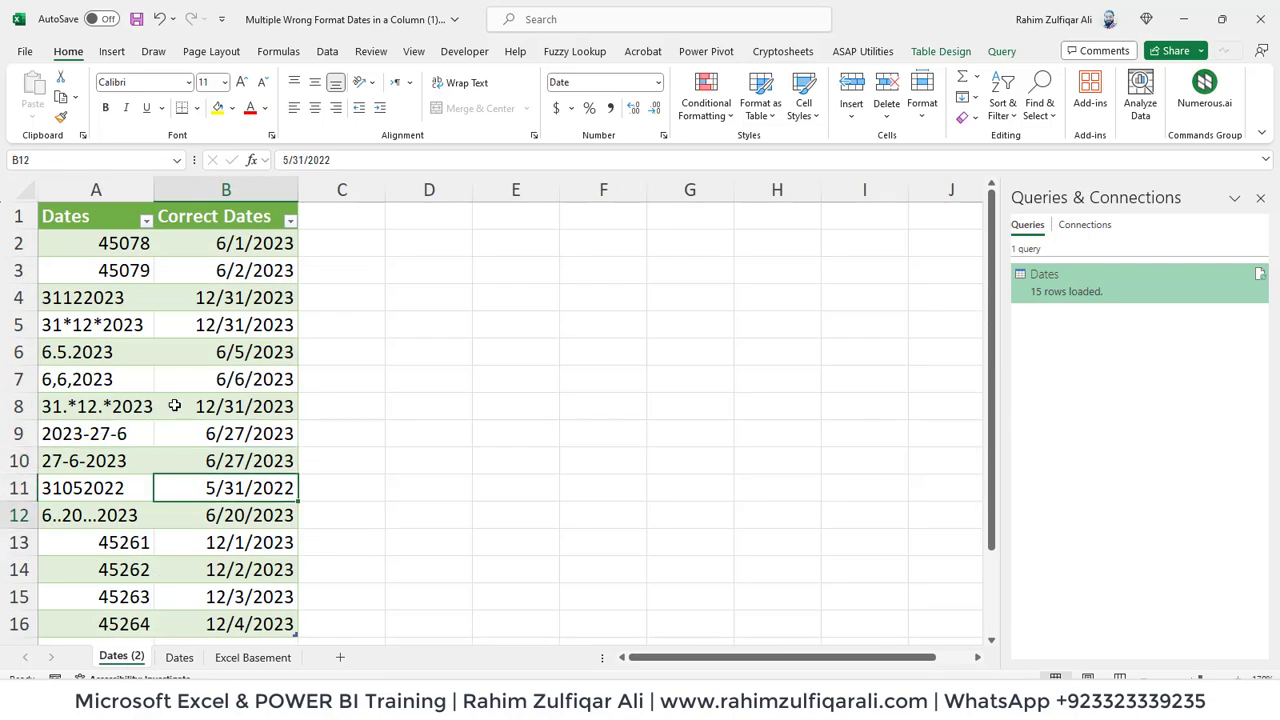
left_click(188, 407)
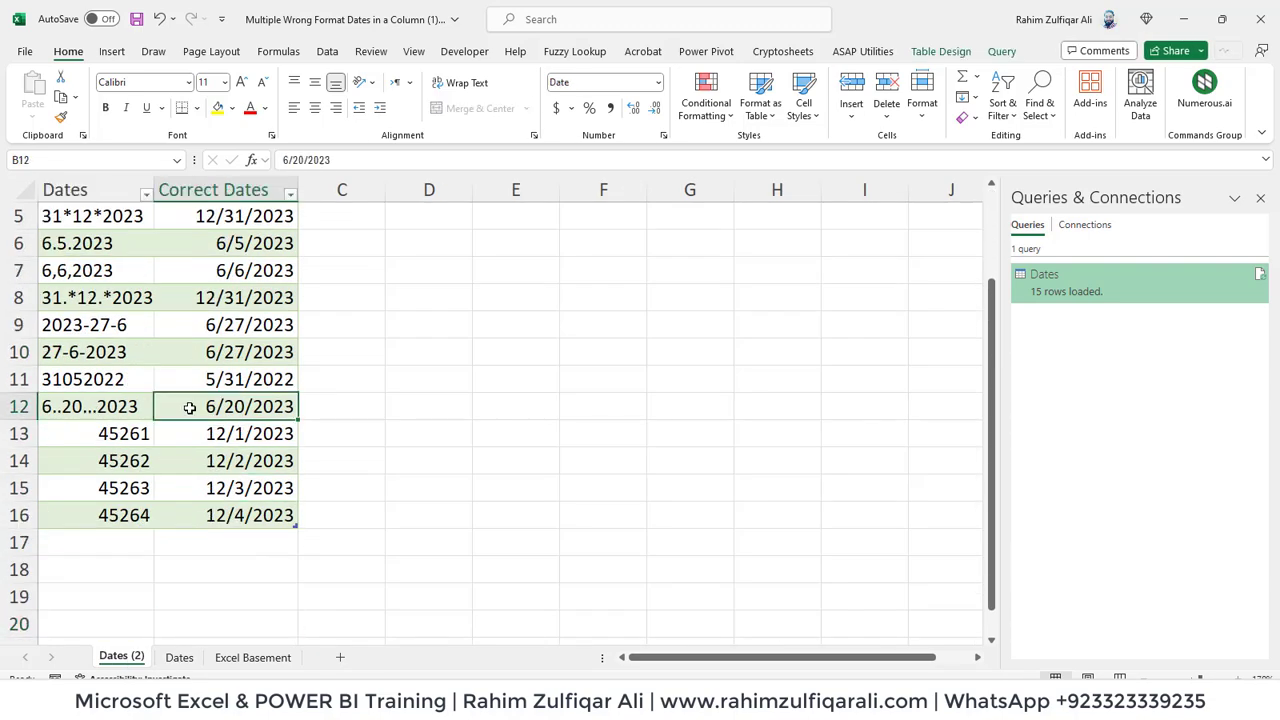
right_click(188, 407)
left_click(215, 280)
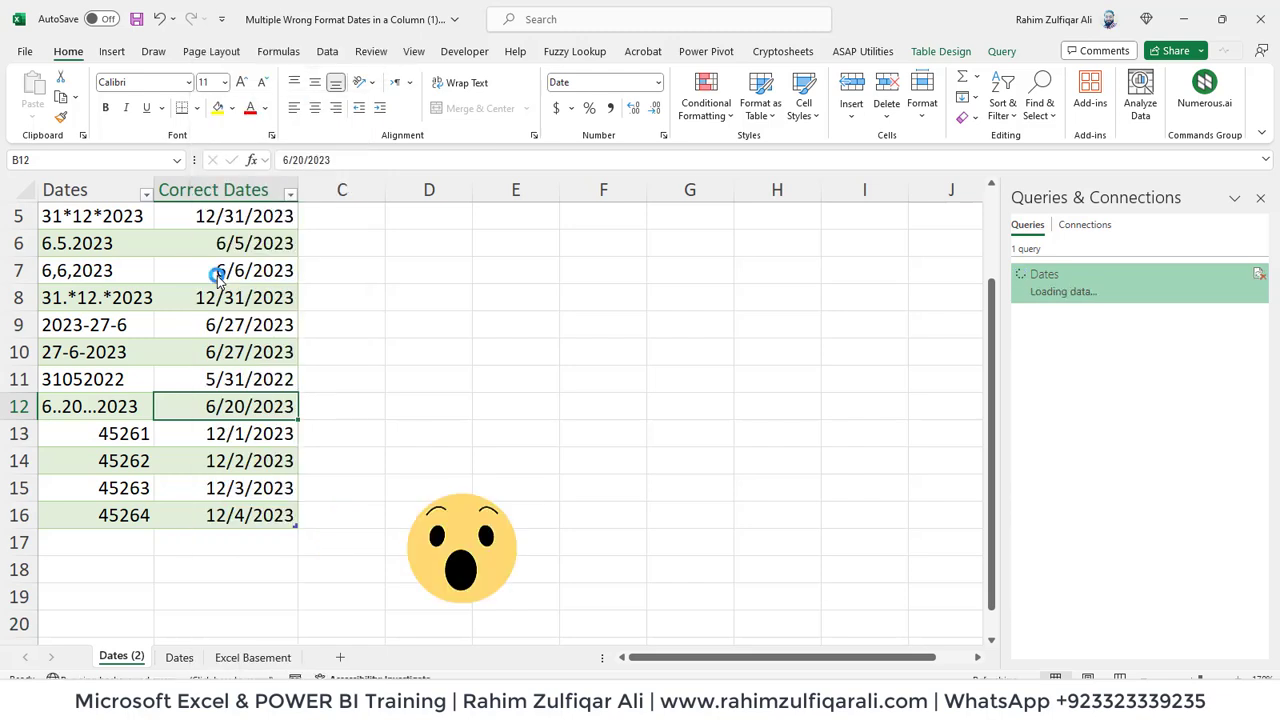
- Examine the Correct Dates column from its header down to the newly added rows 17 to 20
left_click(238, 570)
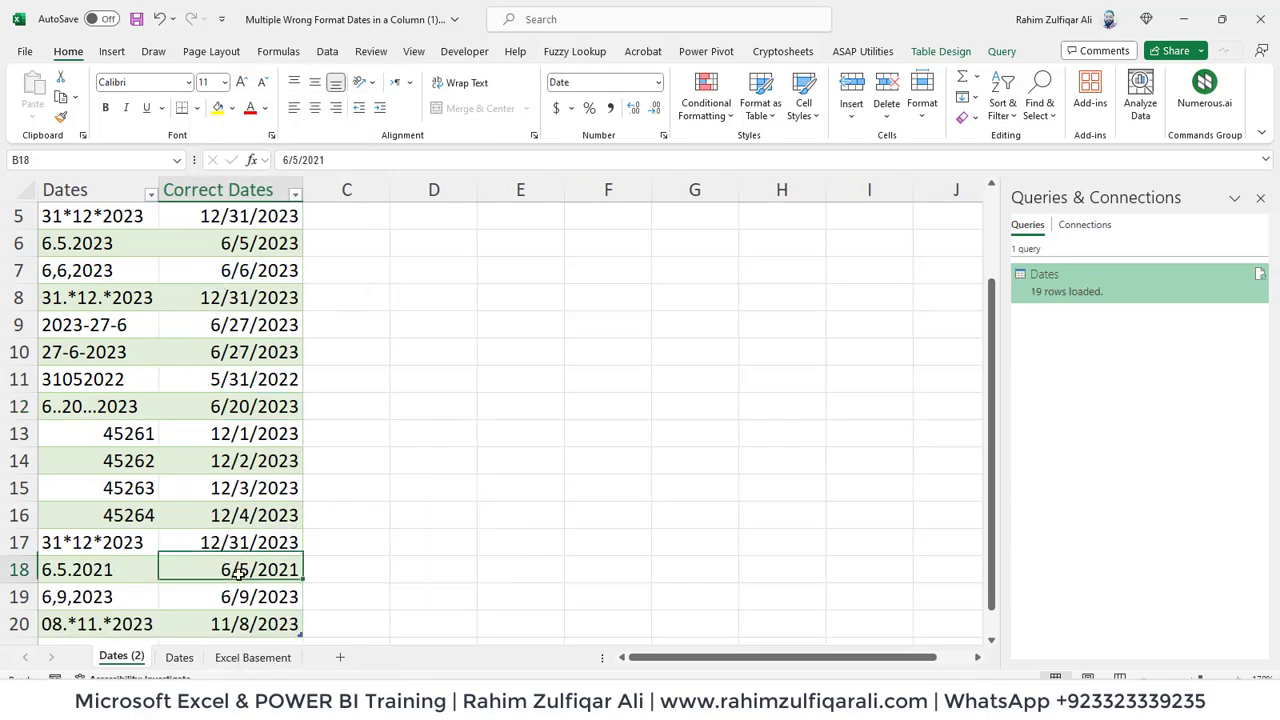
key("Down")
key("Down")
key("Up")
key("Up")
key("Up")
key("Up")
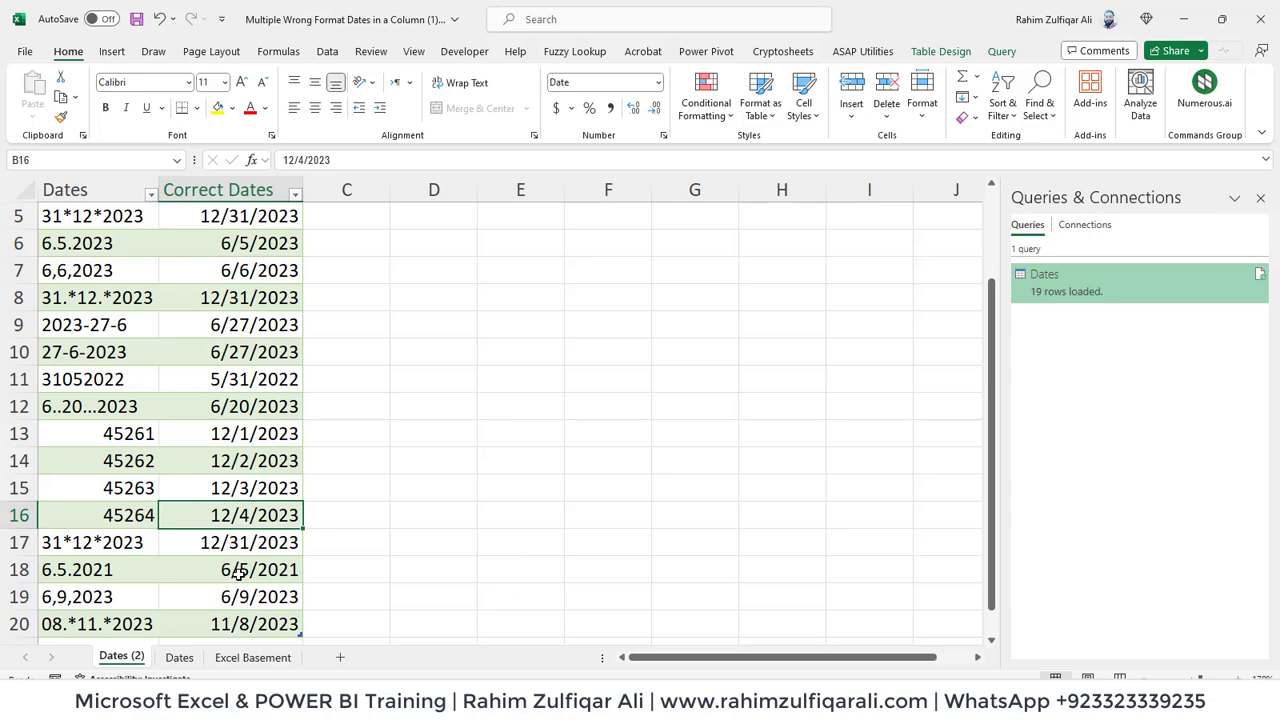
key("Up")
key("Up")
key("Up")
key("Up")
key("Up")
key("Up")
key("Up")
key("Up")
key("Up")
key("Up")
key("Up")
key("Up")
key("Up")
key("Up")
key("Up")
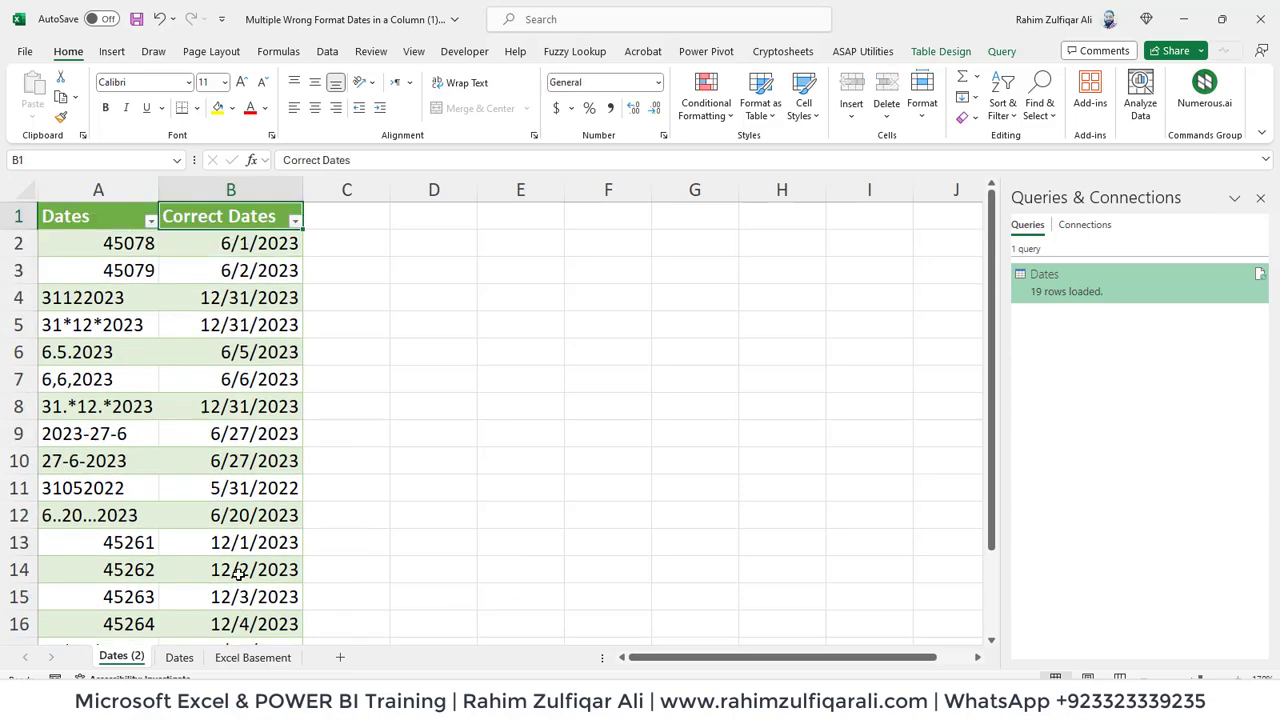
key("Down")
key("Down")
key("Down")
key("Down")
key("Down")
key("Down")
key("Down")
key("Down")
key("Down")
key("Down")
key("Down")
key("Down")
key("Down")
key("Down")
key("Down")
key("Down")
key("Down")
key("Down")
key("Down")
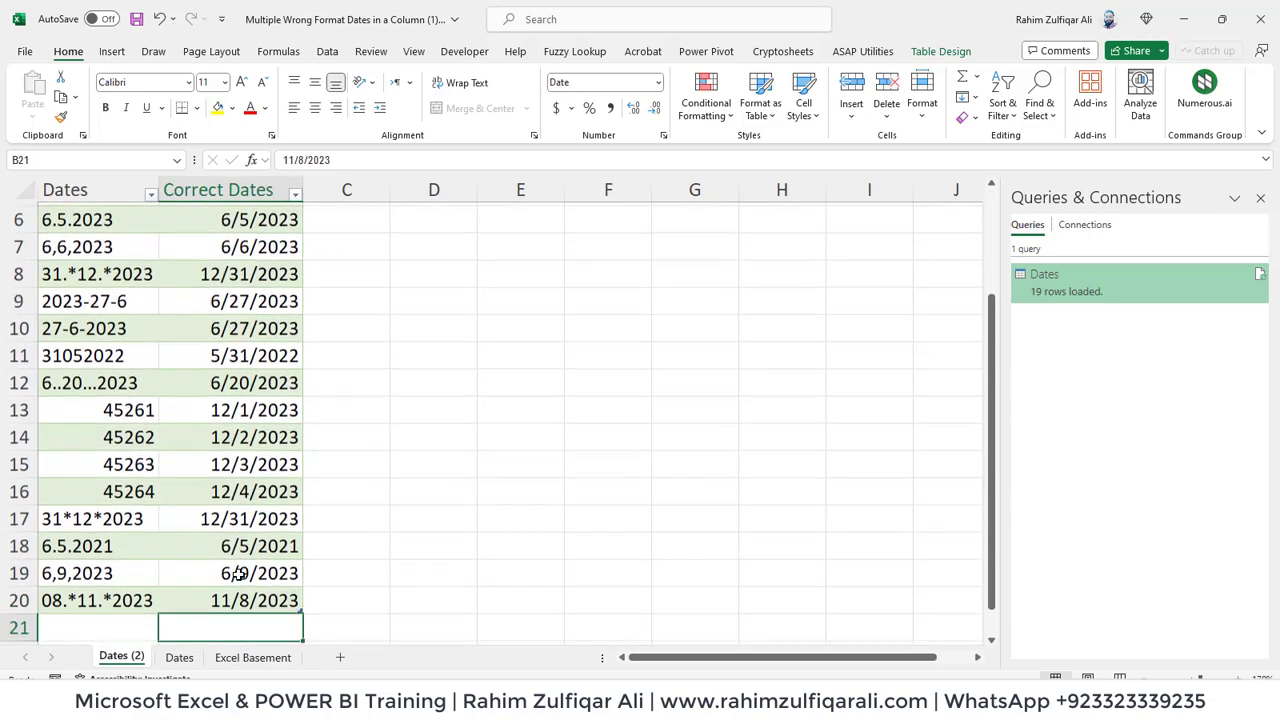
key("Up")
key("Up")
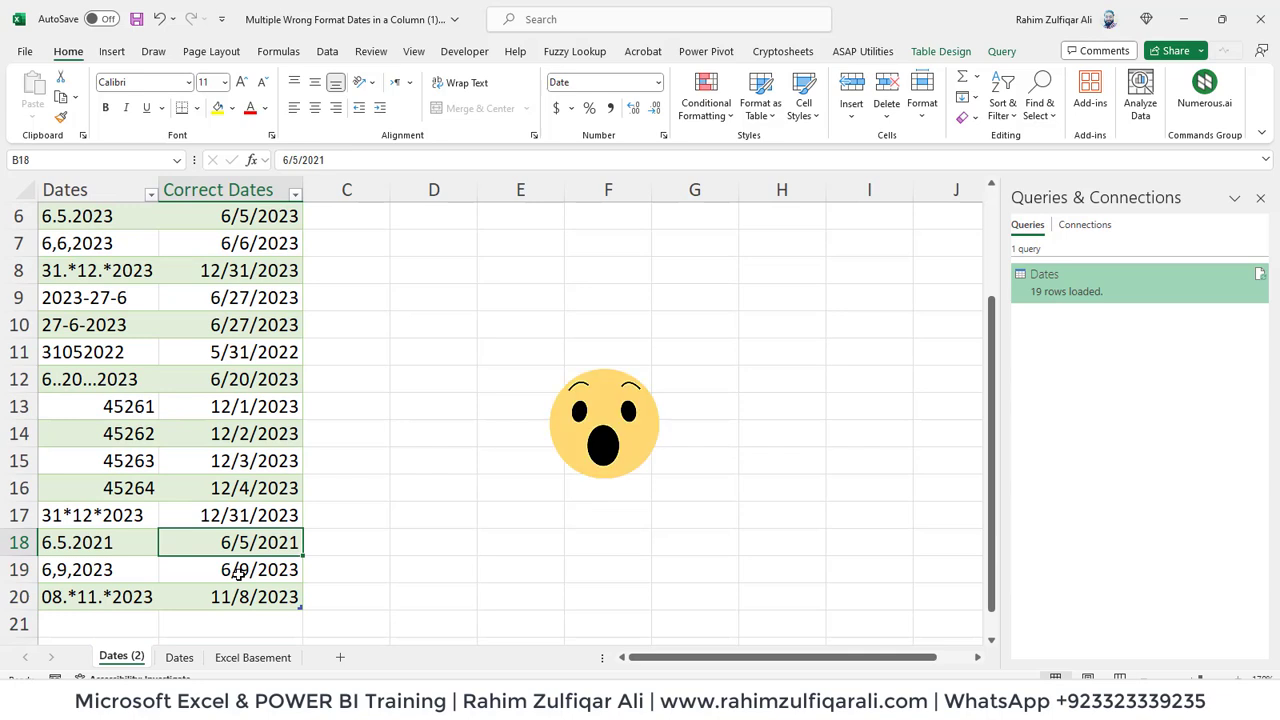
- Review the original entries in the Dates column against their converted dates, from the first row to the last
key("Up")
key("Left")
key("Down")
key("Down")
key("Down")
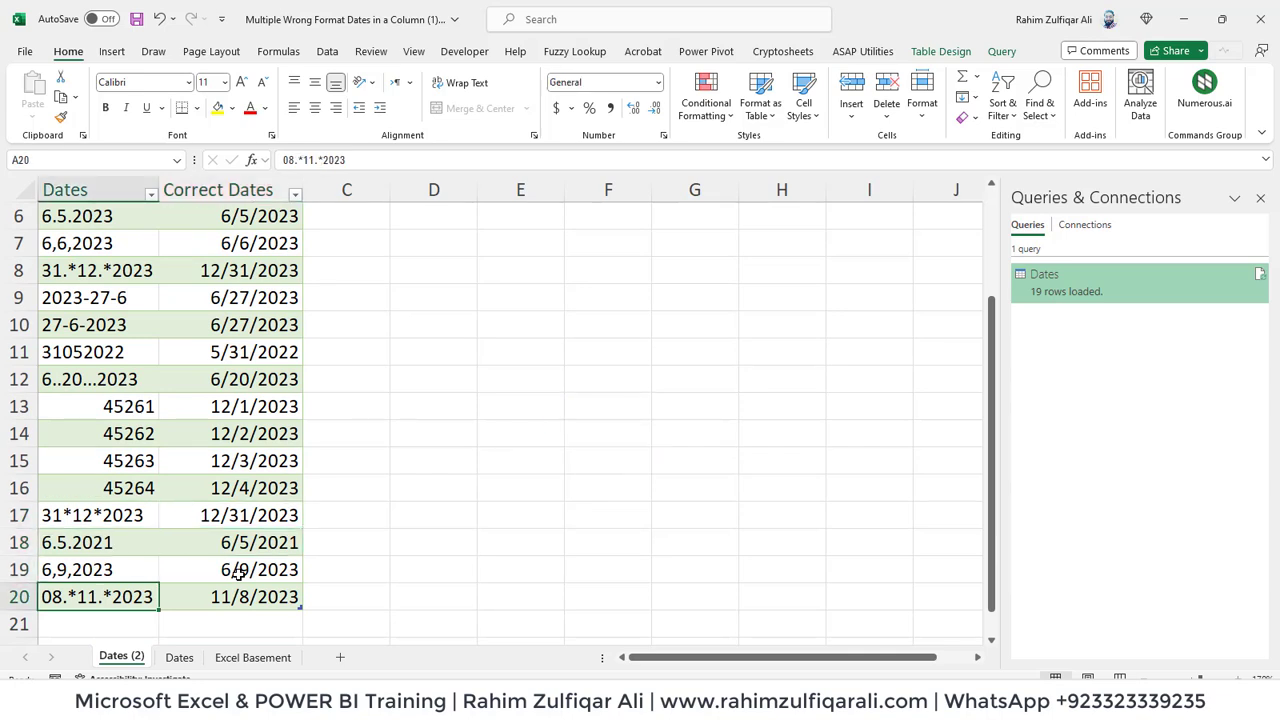
key("Up")
key("Up")
key("Up")
key("Up")
key("Up")
key("Up")
key("Up")
key("Up")
key("Up")
key("Up")
key("Up")
key("Up")
key("Up")
key("Up")
key("Up")
key("Up")
key("Up")
key("Up")
key("Up")
key("Down")
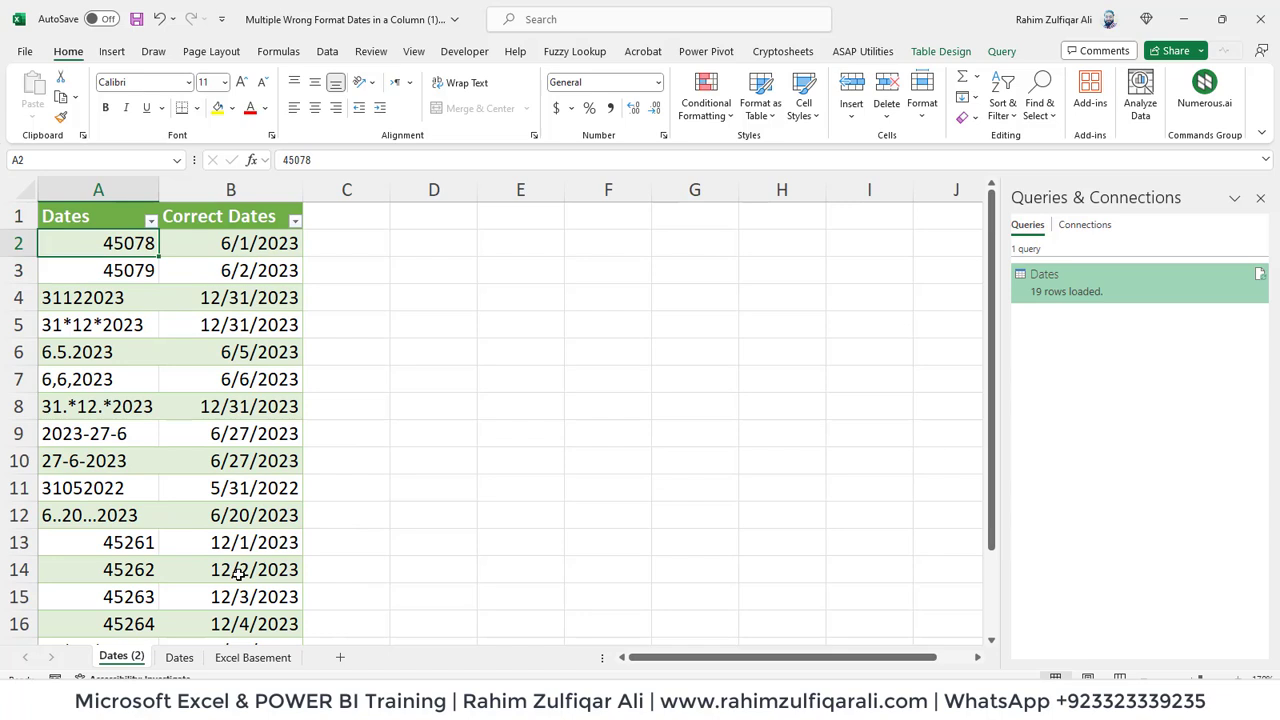
key("Down")
key("Down")
key("Down")
key("Down")
key("Down")
key("Down")
key("Down")
key("Down")
key("Down")
key("Down")
key("Down")
key("Down")
key("Down")
key("Down")
key("Down")
key("Down")
key("Down")
key("Down")
key("Down")
key("Down")
- Compare the converted dates of the added rows with their original entries, ending at row 17
key("Right")
key("Up")
key("Up")
key("Up")
key("Up")
key("Up")
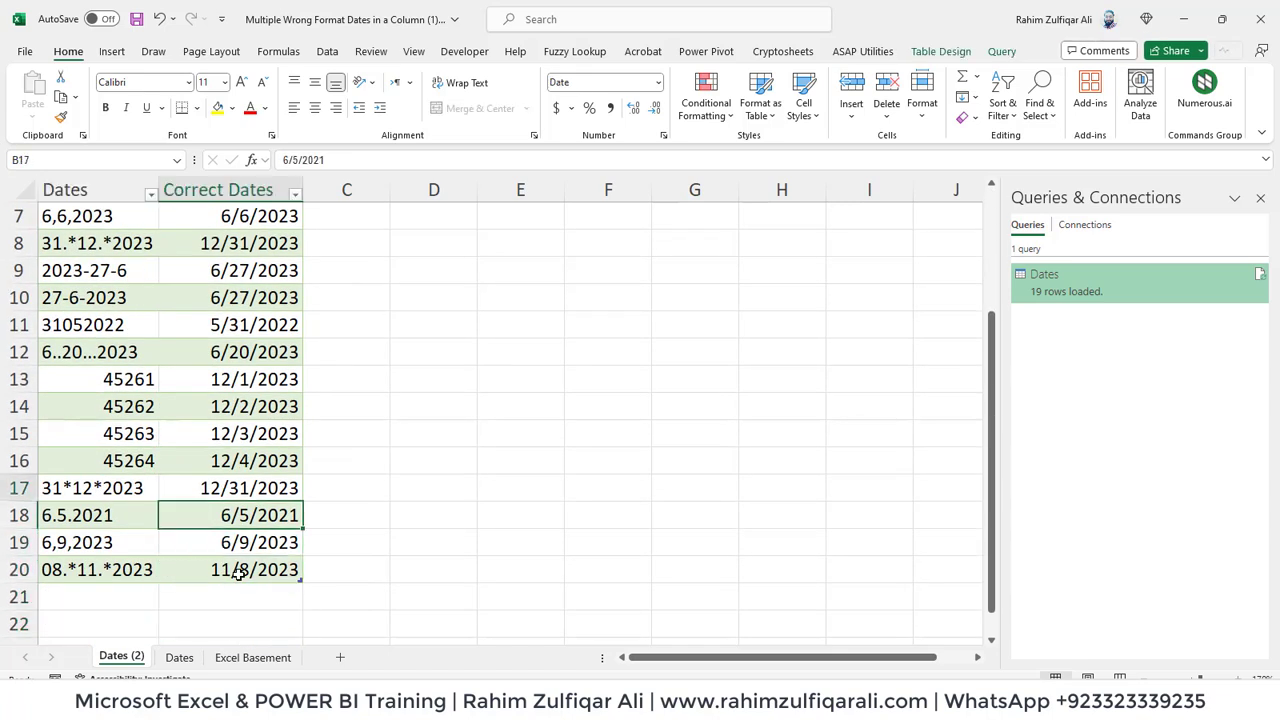
key("Up")
key("Left")
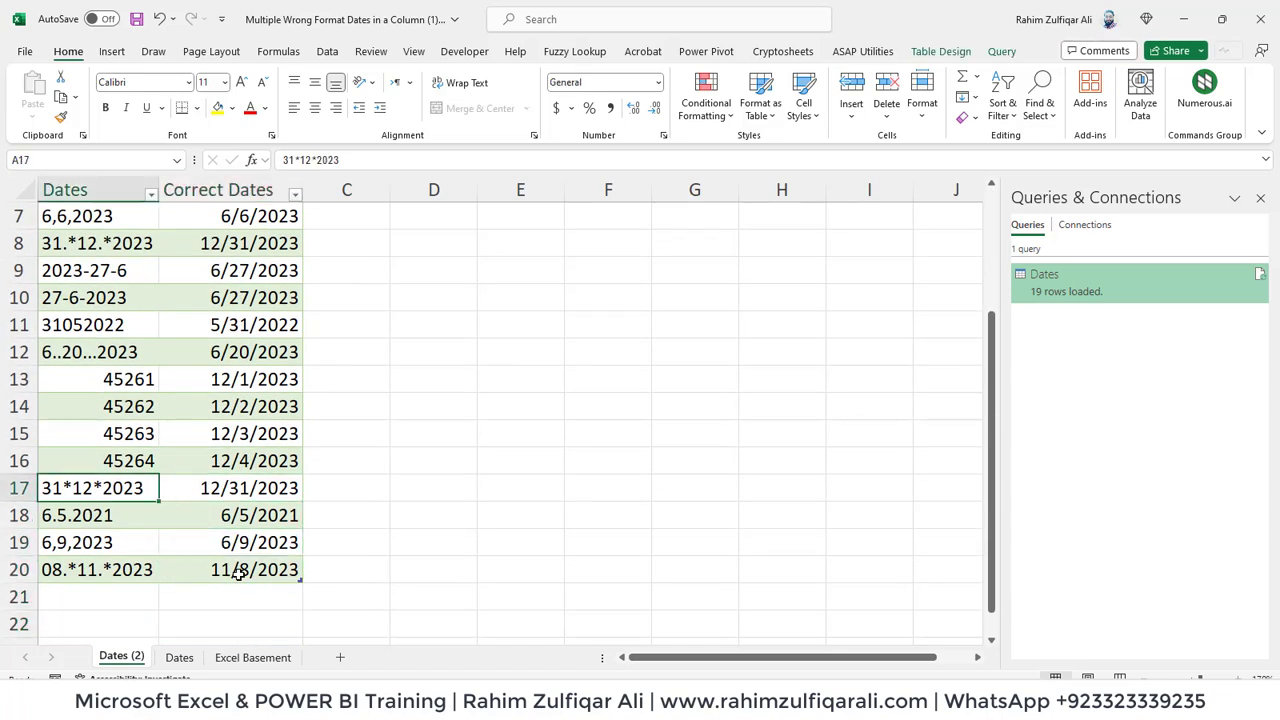
key("Right")
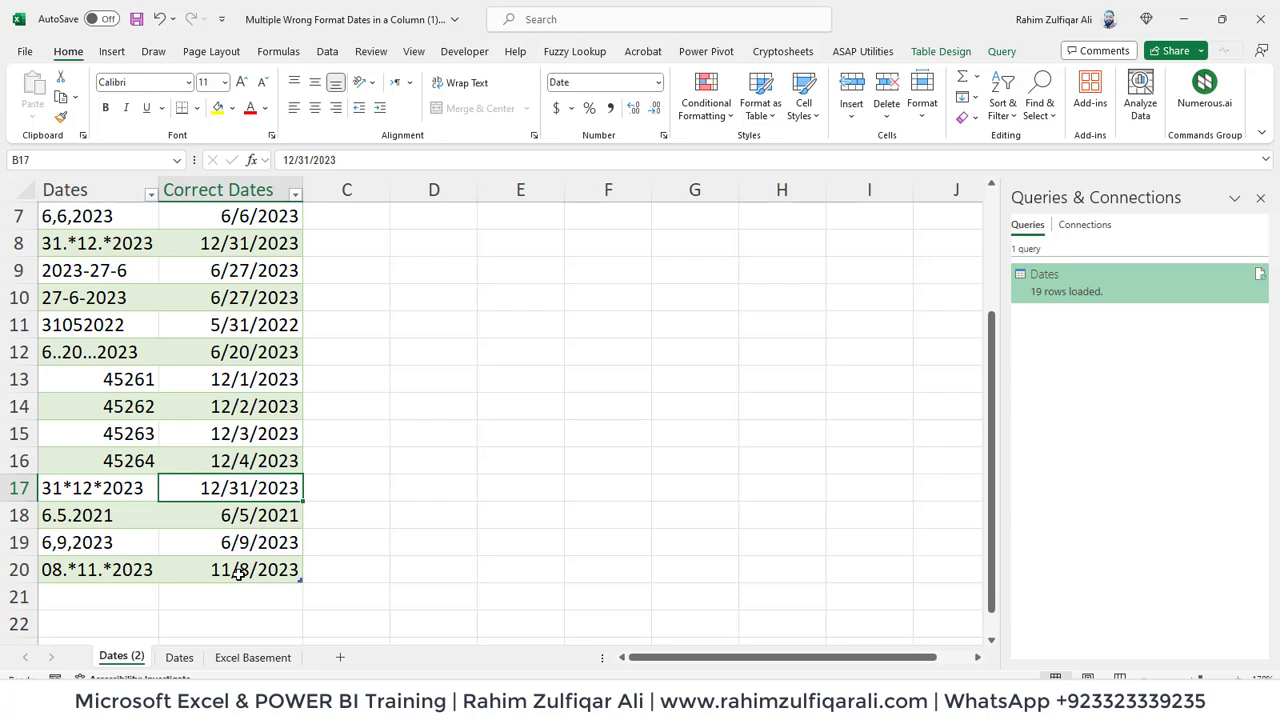